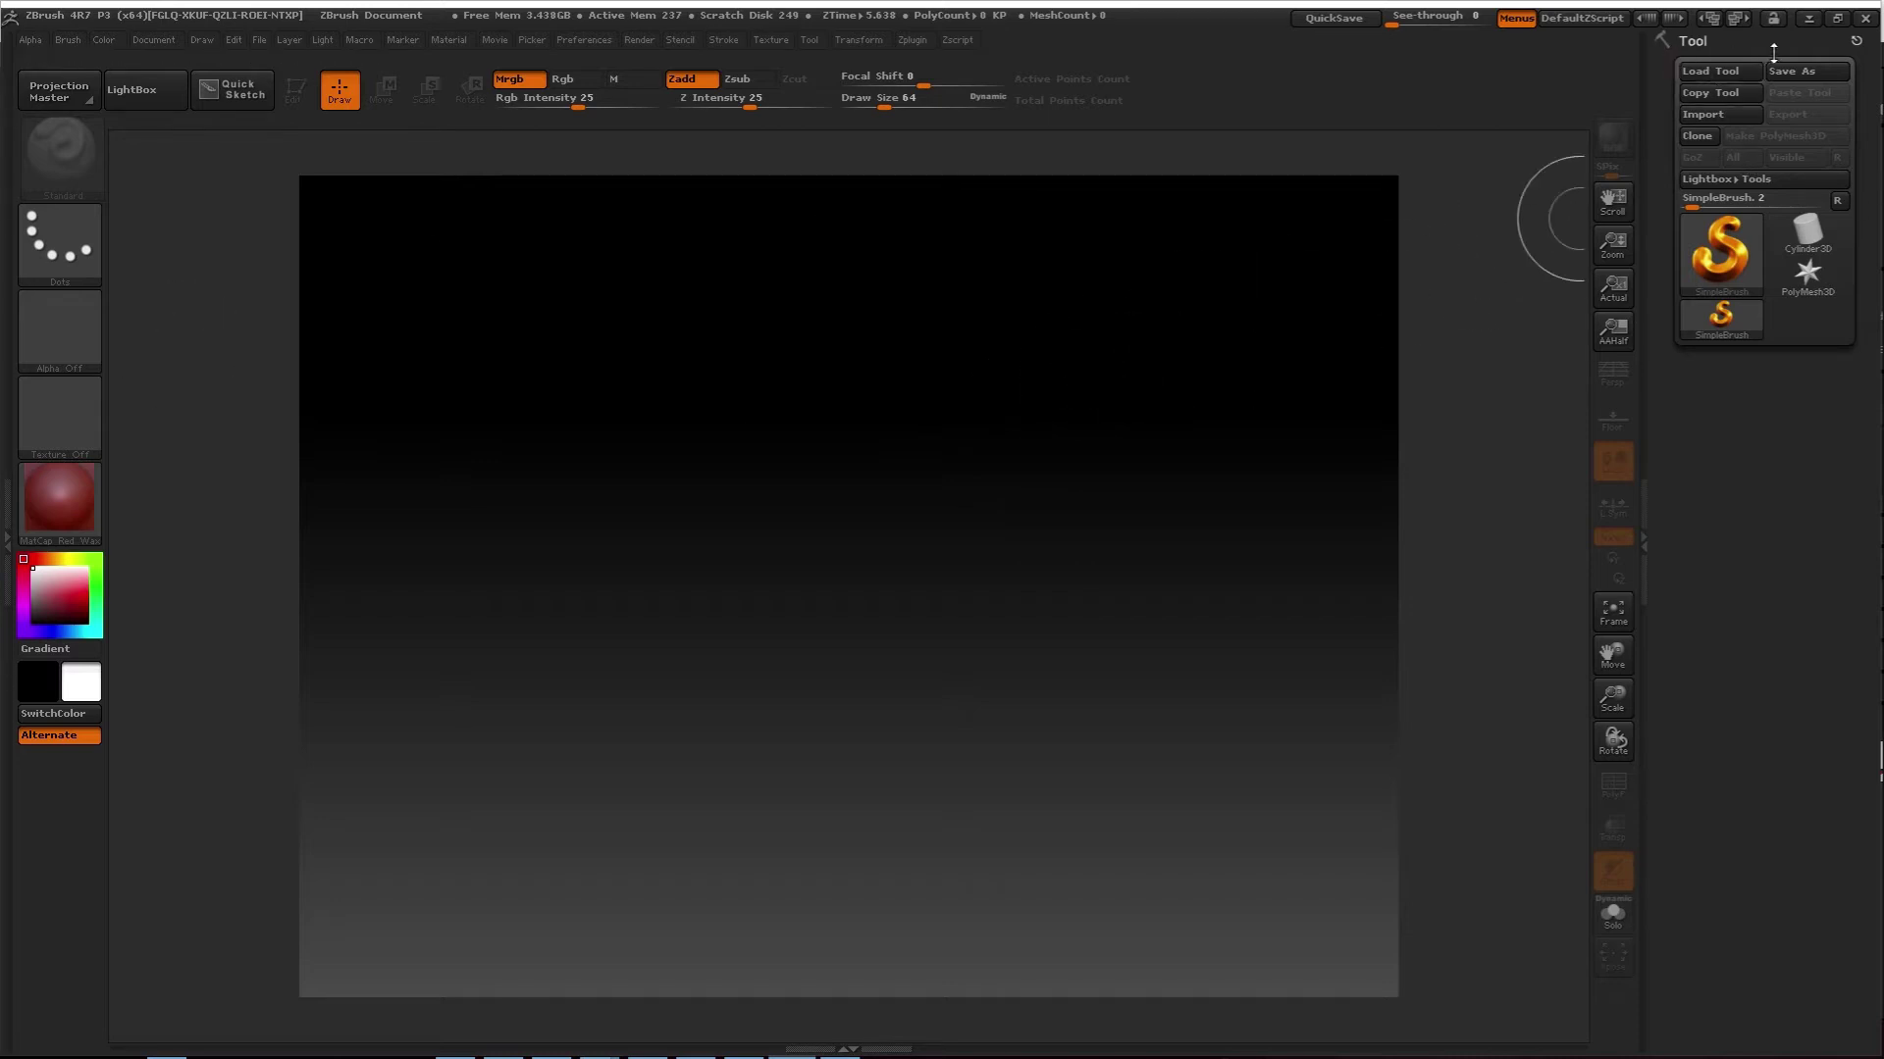
Draw a large Sphere3D primitive on the canvas and convert it to a PolyMesh3D
click(1808, 233)
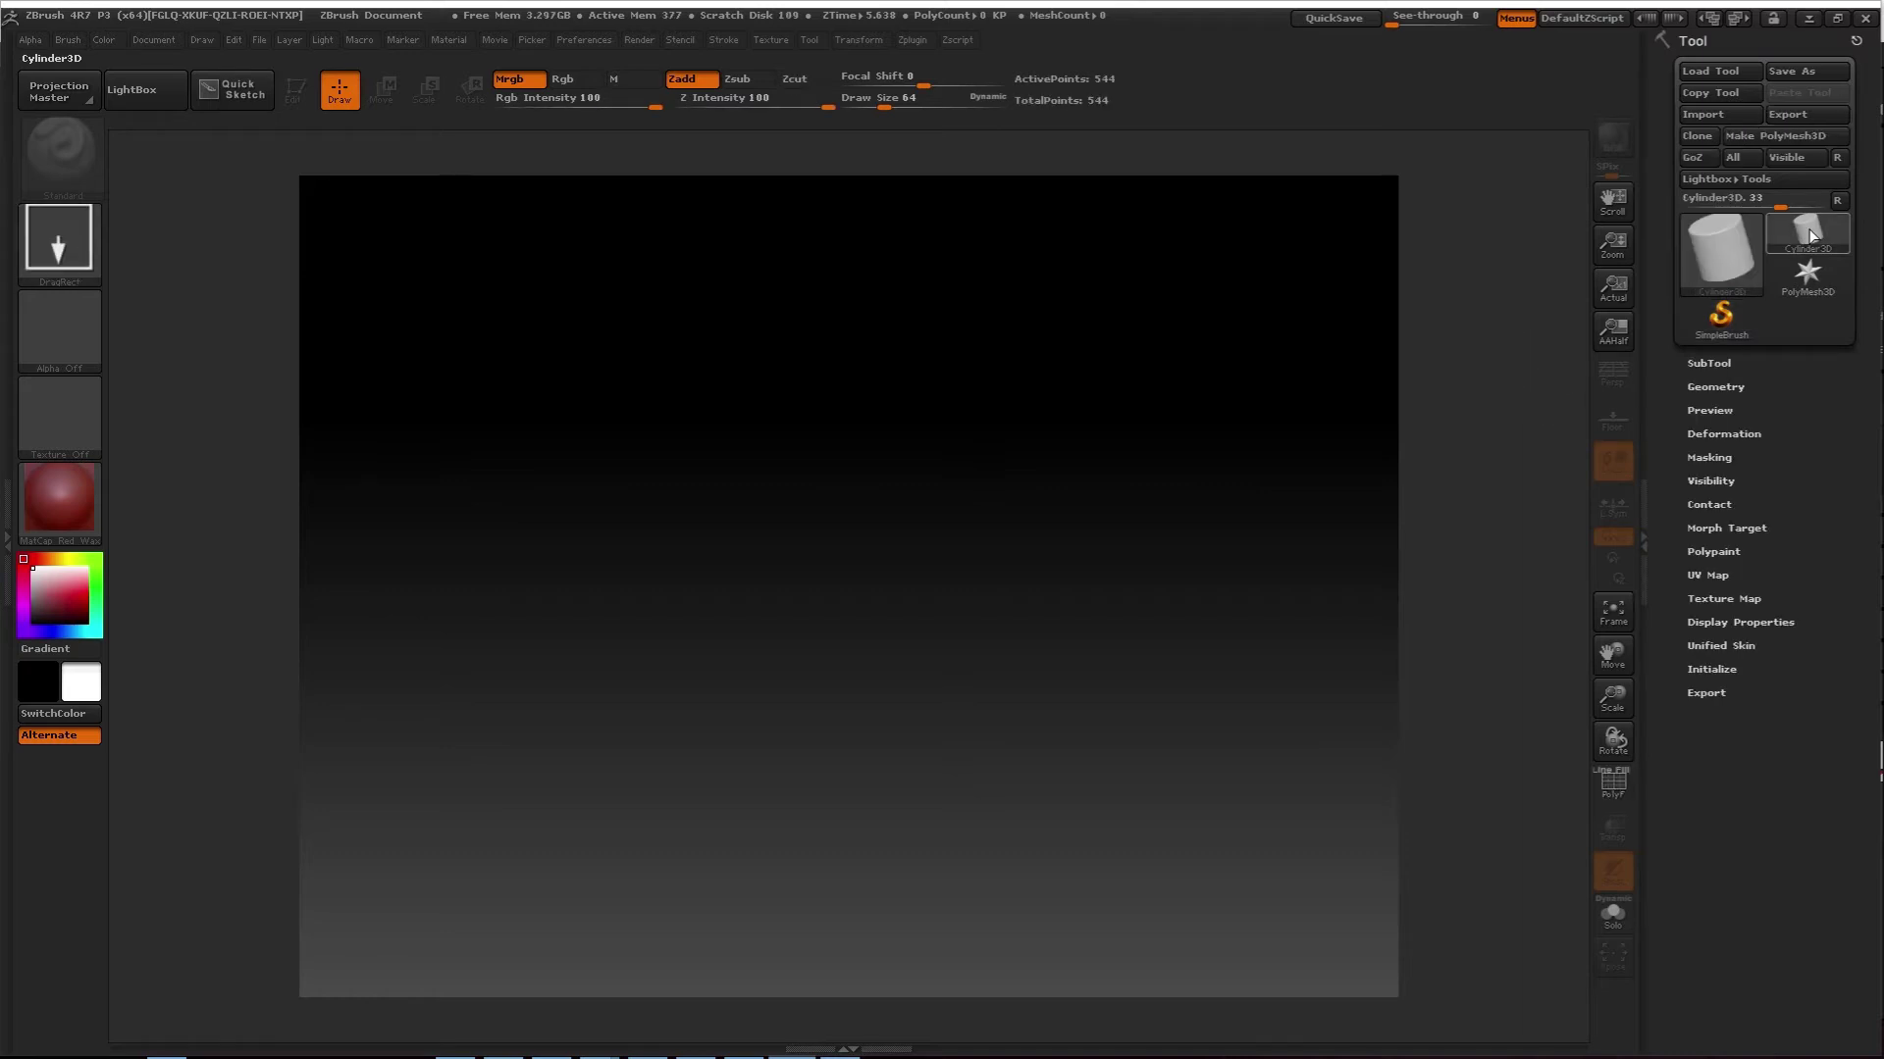
click(1722, 251)
click(1725, 252)
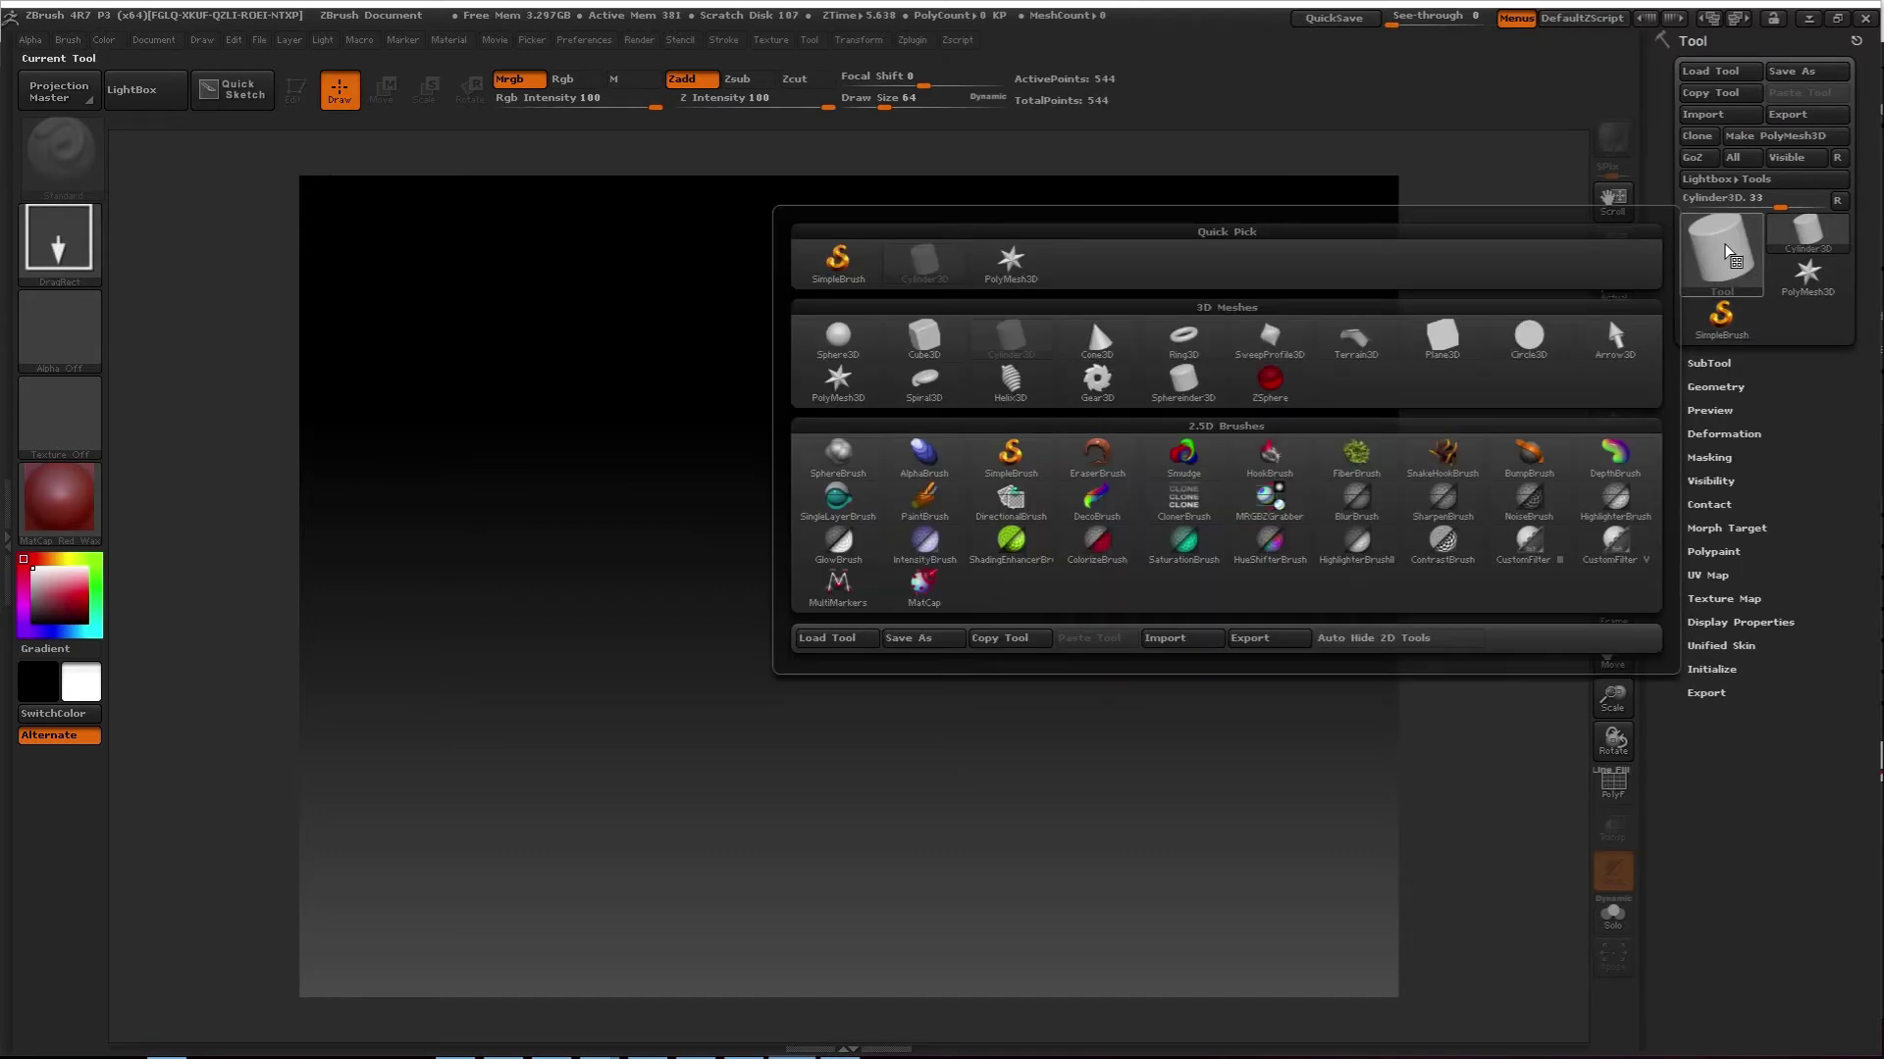
click(838, 334)
drag(852, 510, 981, 701)
click(1753, 132)
click(876, 369)
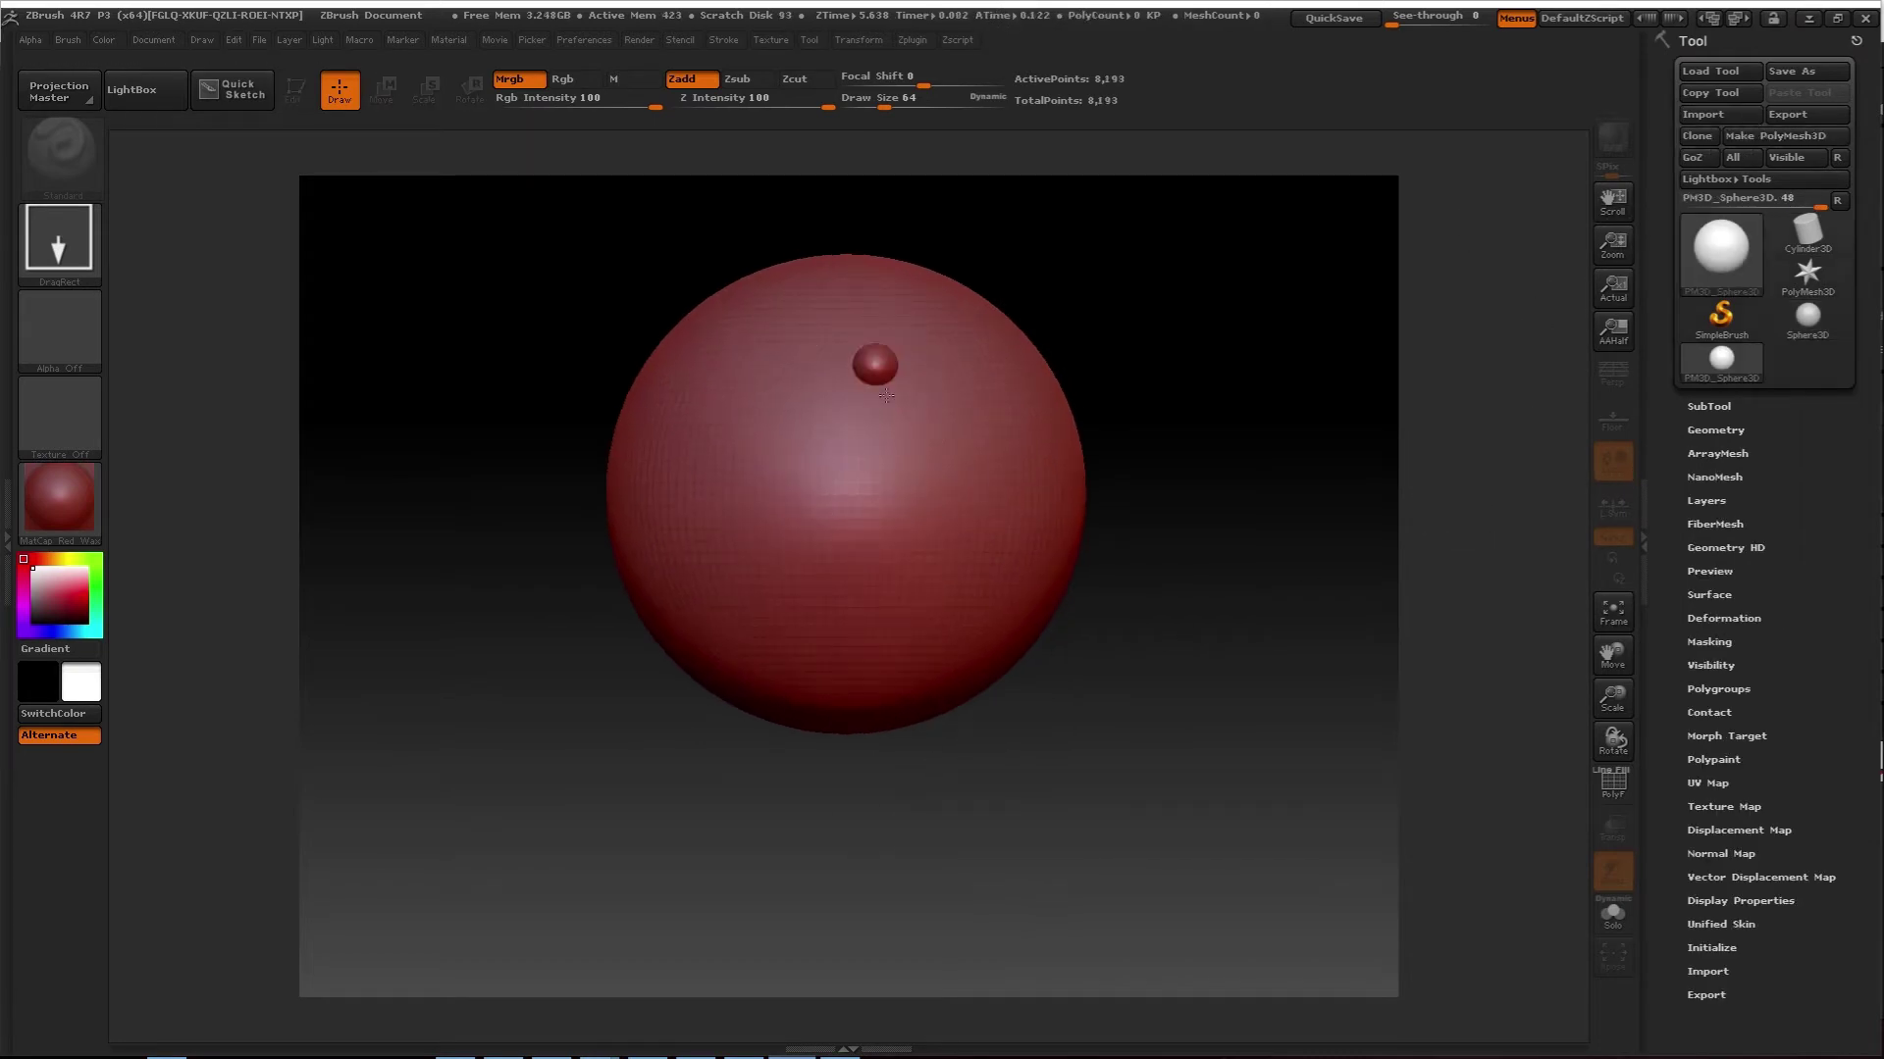
drag(886, 396, 832, 513)
key(ctrl+z)
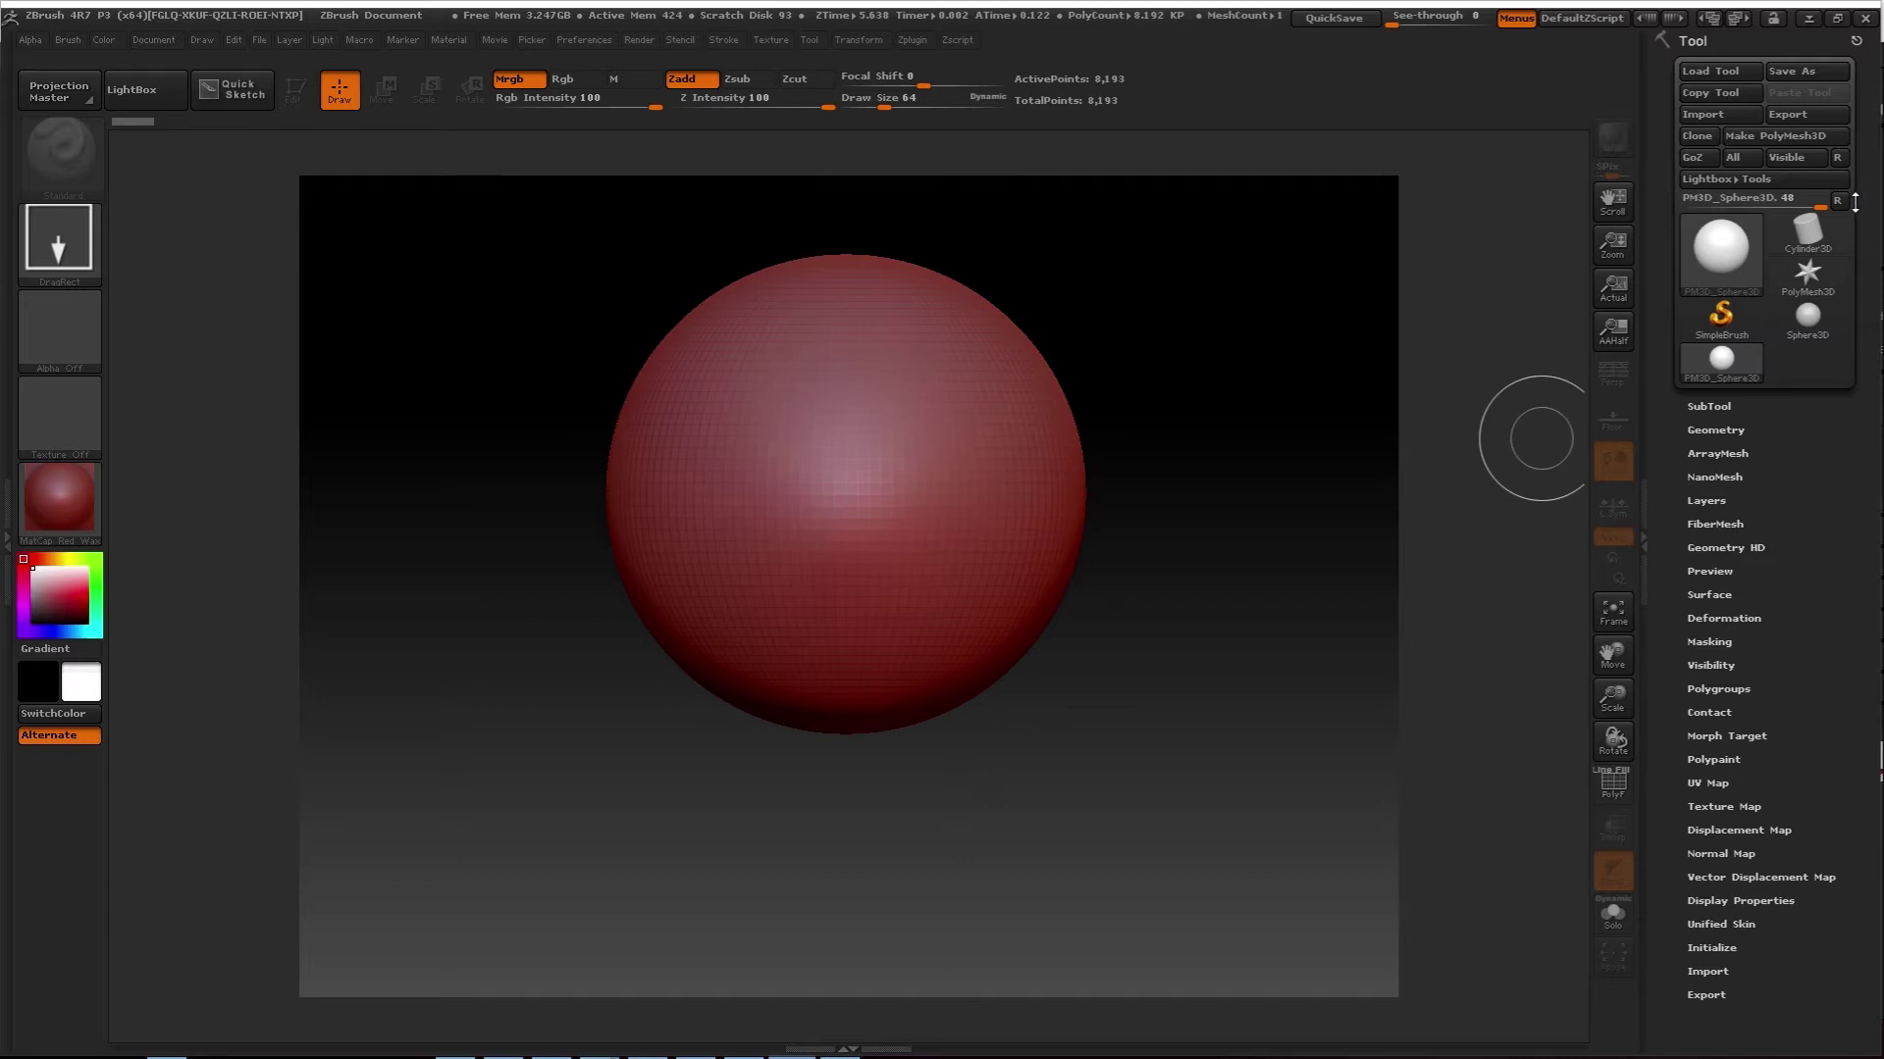
click(1781, 135)
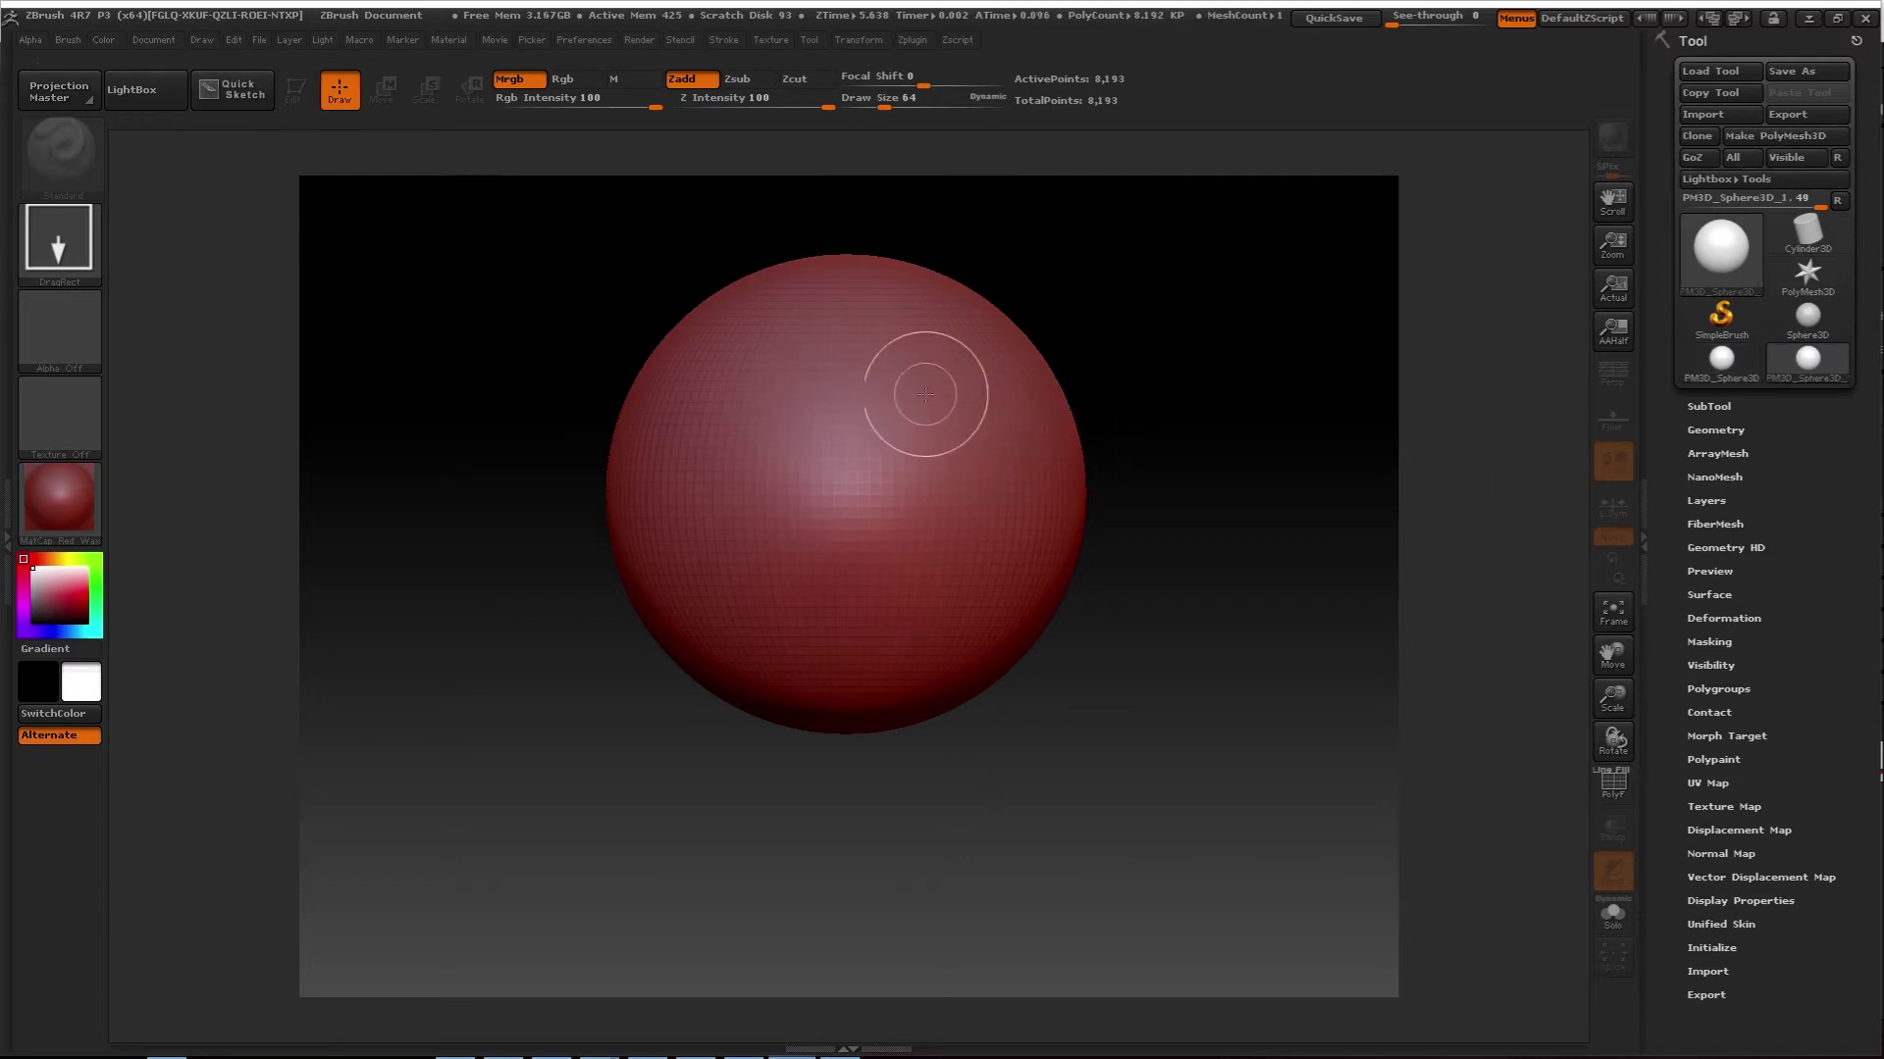
drag(837, 349, 840, 416)
key(ctrl+z)
Clear the canvas, draw the polymesh sphere large near the middle of the document, and enter Edit mode
key(ctrl+n)
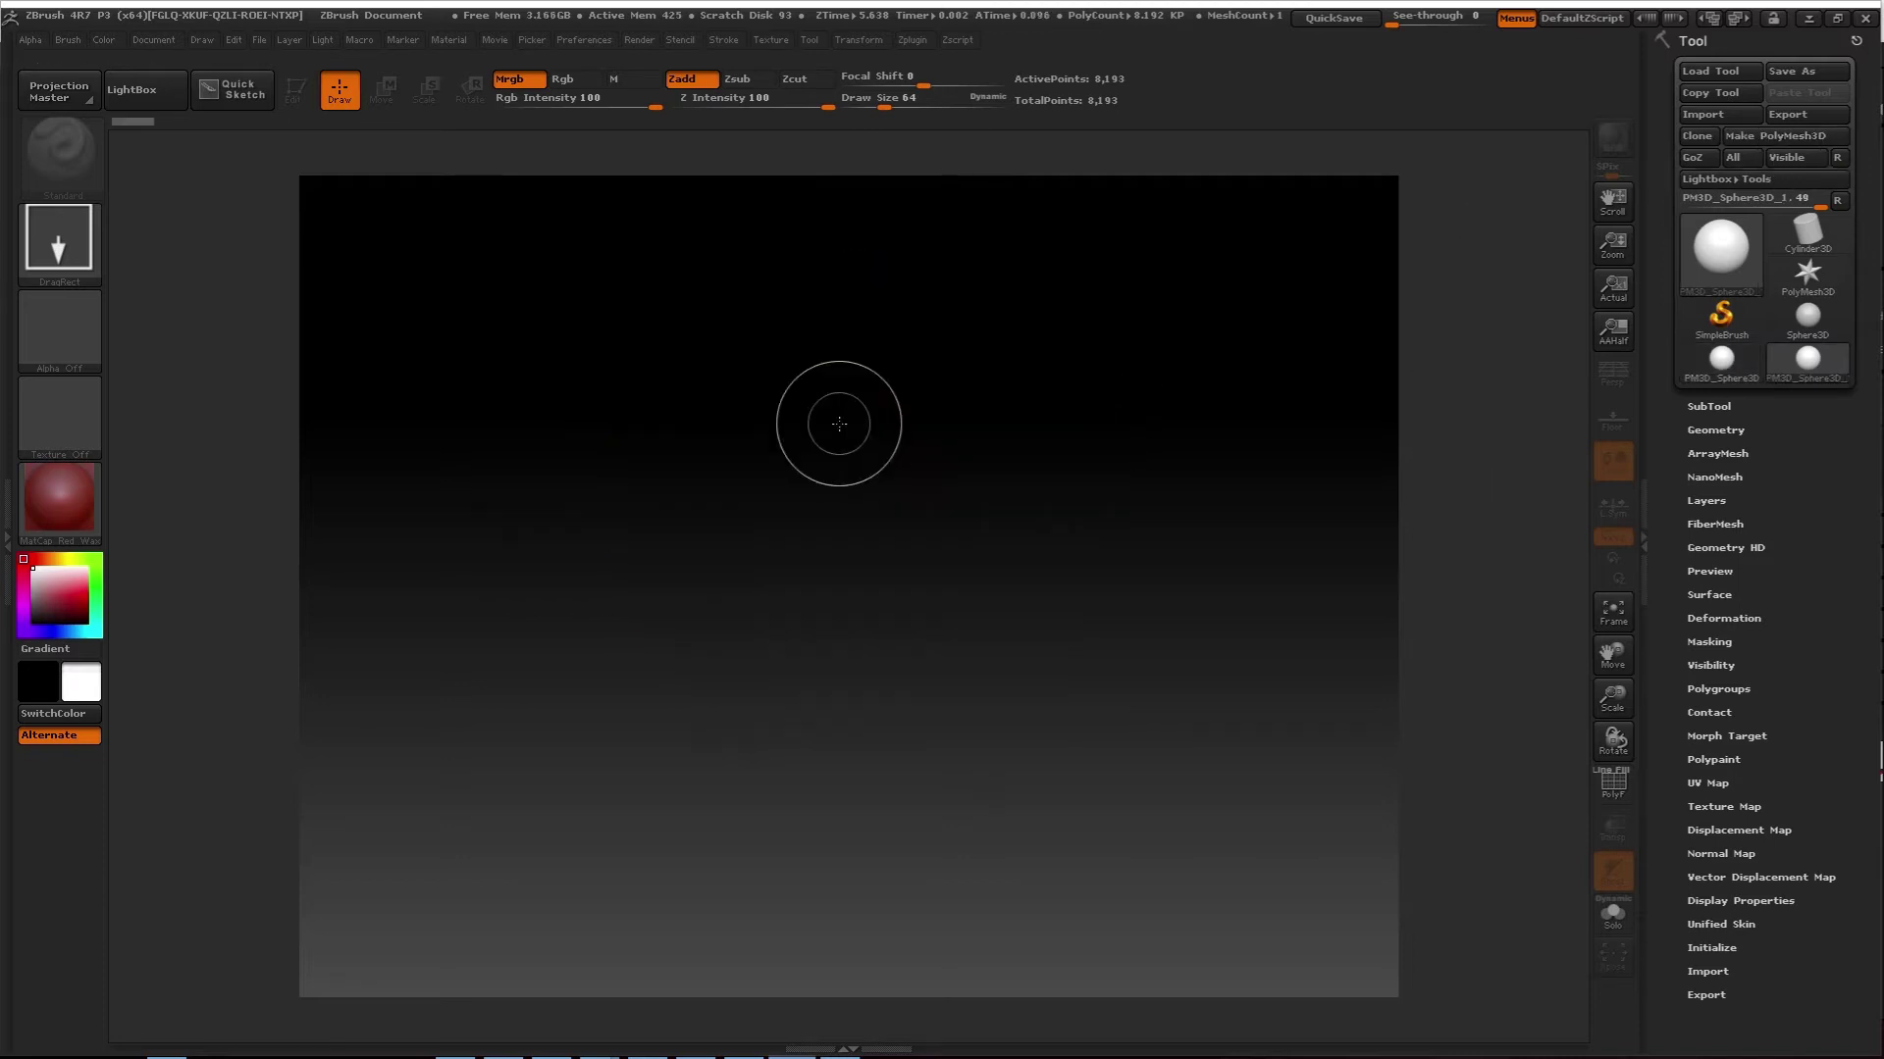
mouse_move(775, 513)
mouse_down()
mouse_move(867, 660)
mouse_move(769, 808)
mouse_move(794, 874)
mouse_up()
key(t)
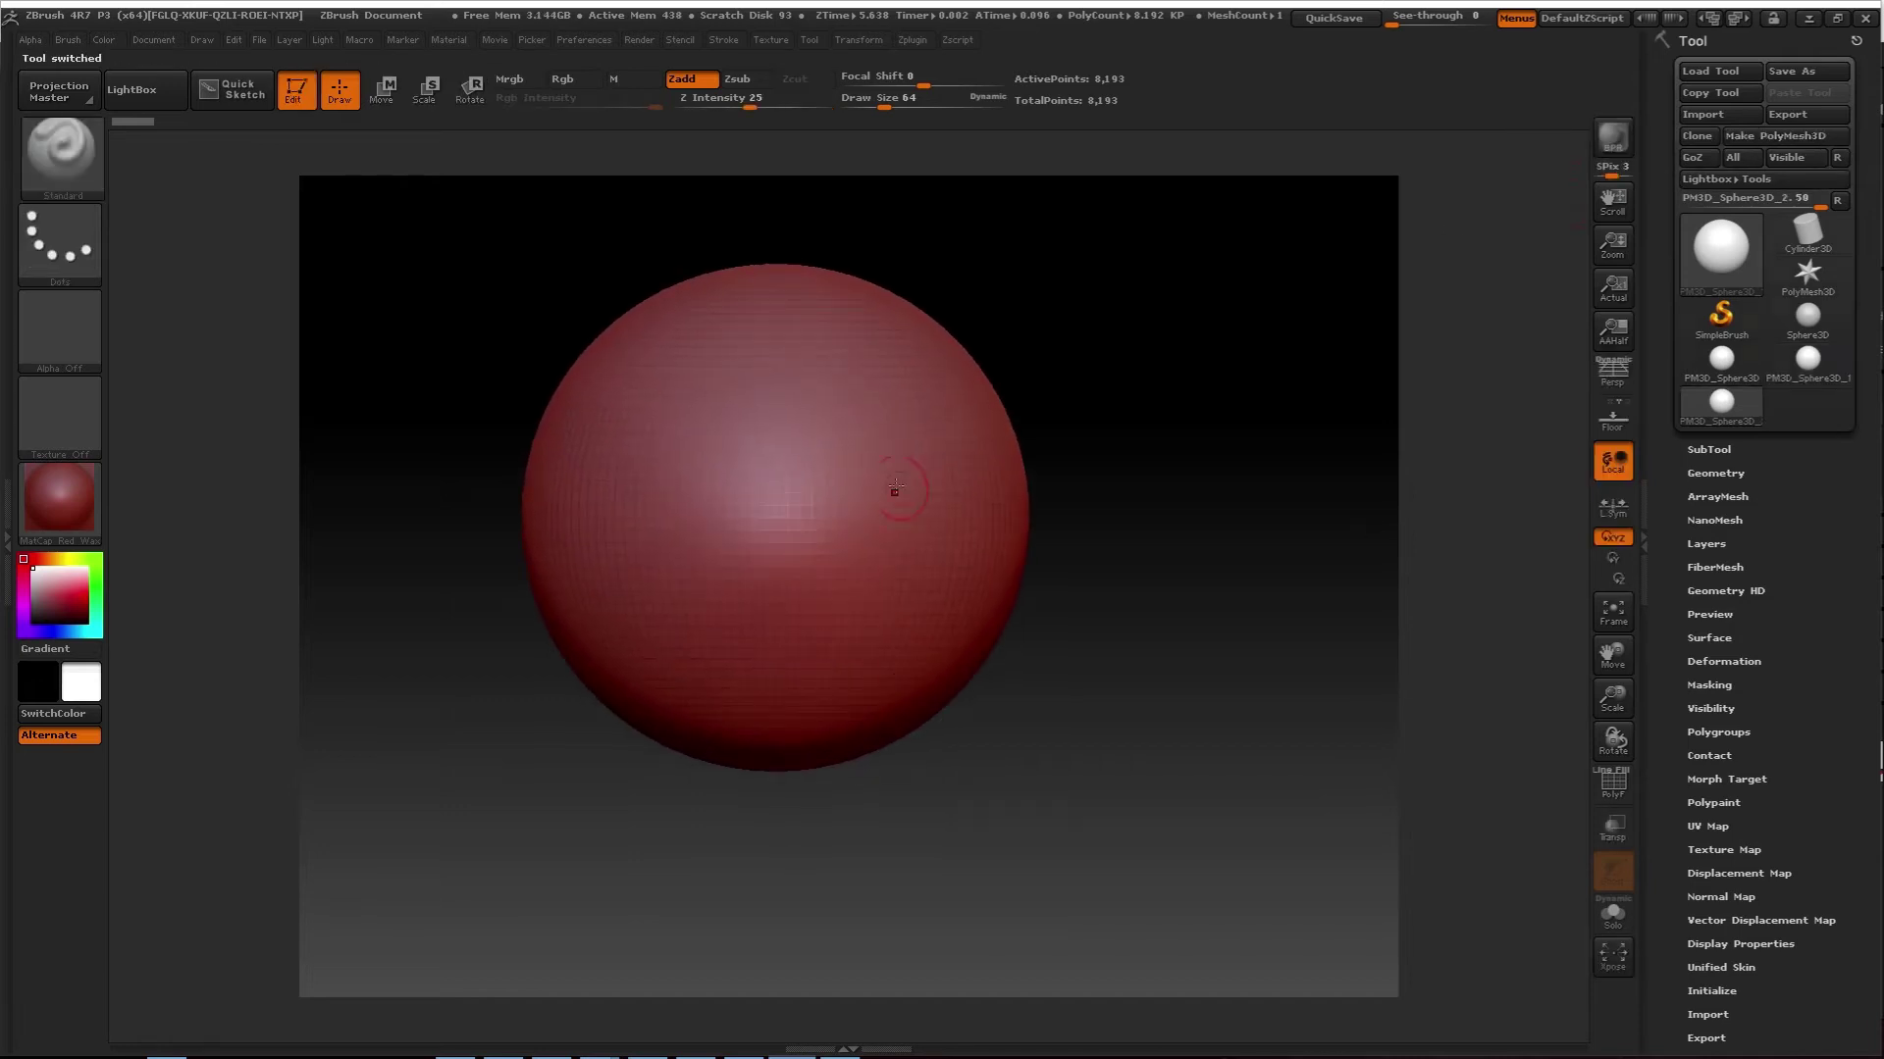
Try Standard brush strokes with Zadd across the sphere and undo each one
mouse_move(750, 424)
mouse_down()
mouse_move(745, 549)
mouse_move(863, 648)
mouse_up()
key(ctrl+z)
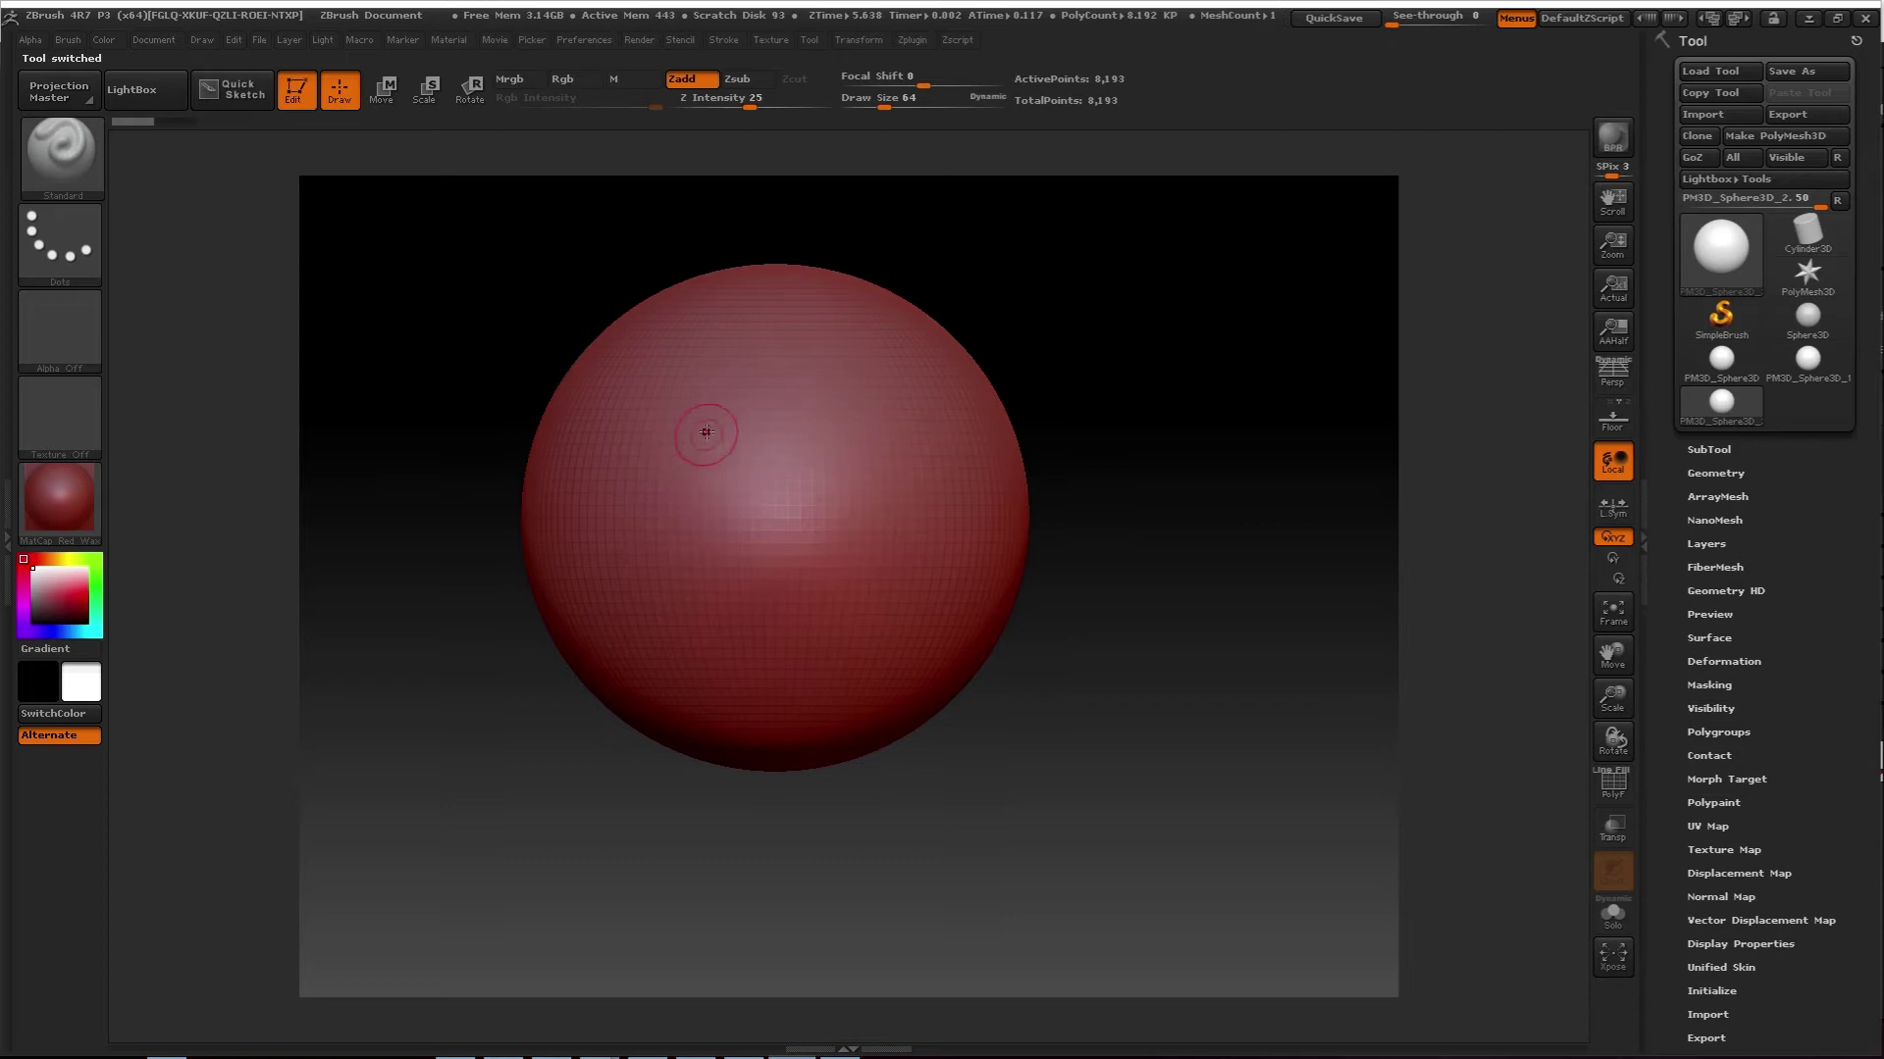
mouse_move(763, 335)
mouse_down()
mouse_move(638, 530)
mouse_move(888, 628)
mouse_up()
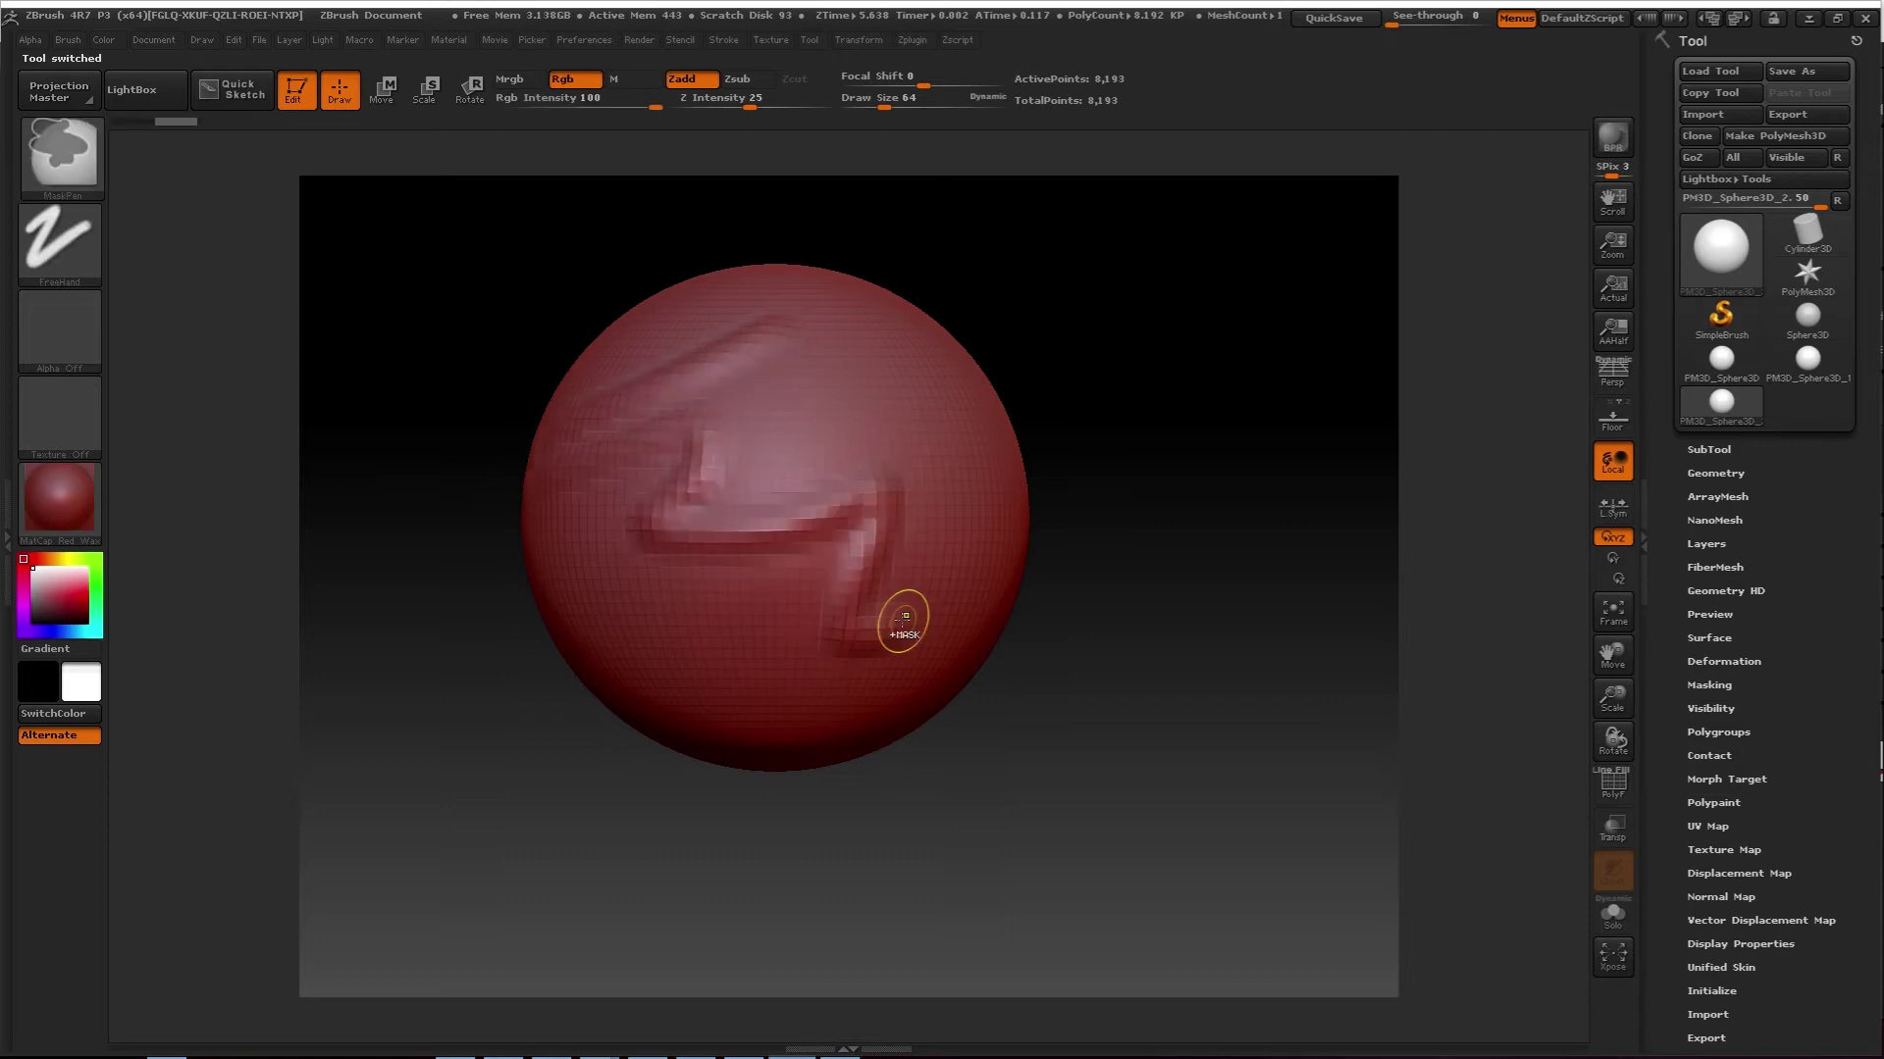
key(ctrl+z)
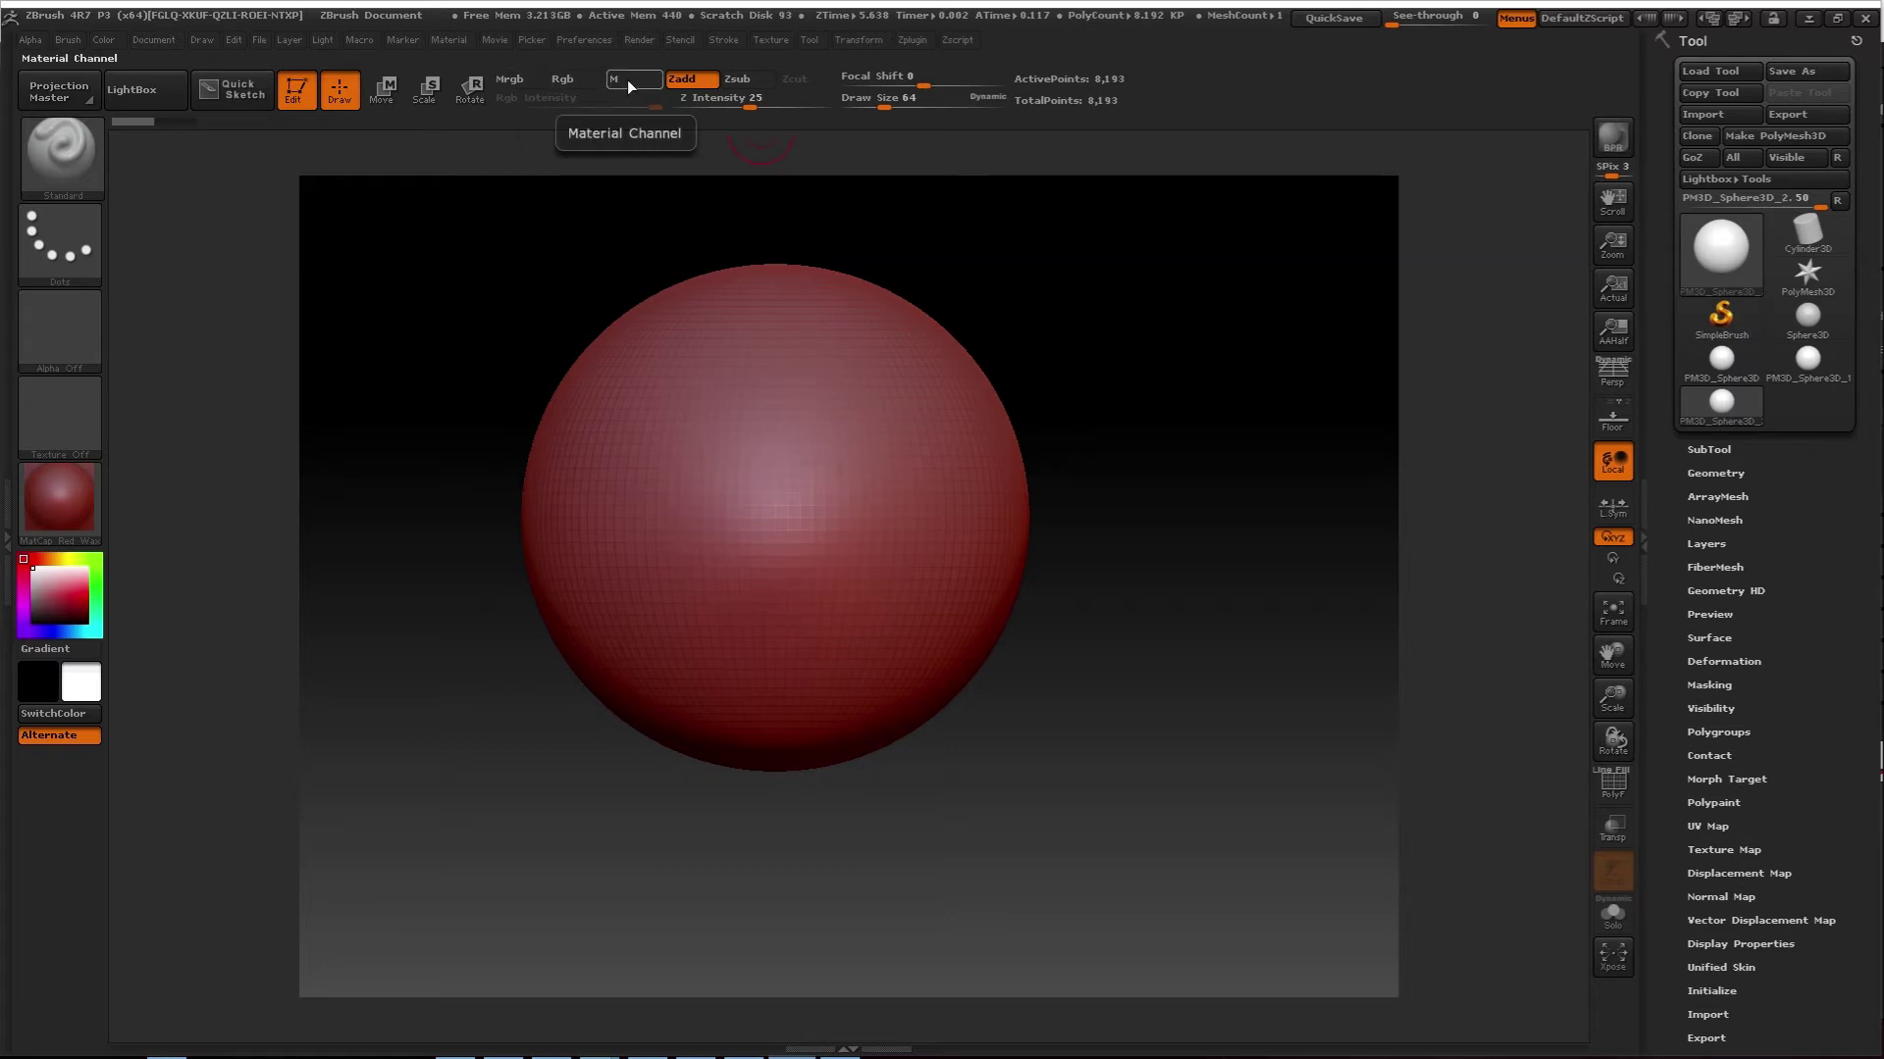
Try one stroke with the Rgb channel and one with the material channel on the sphere, undoing both
click(571, 78)
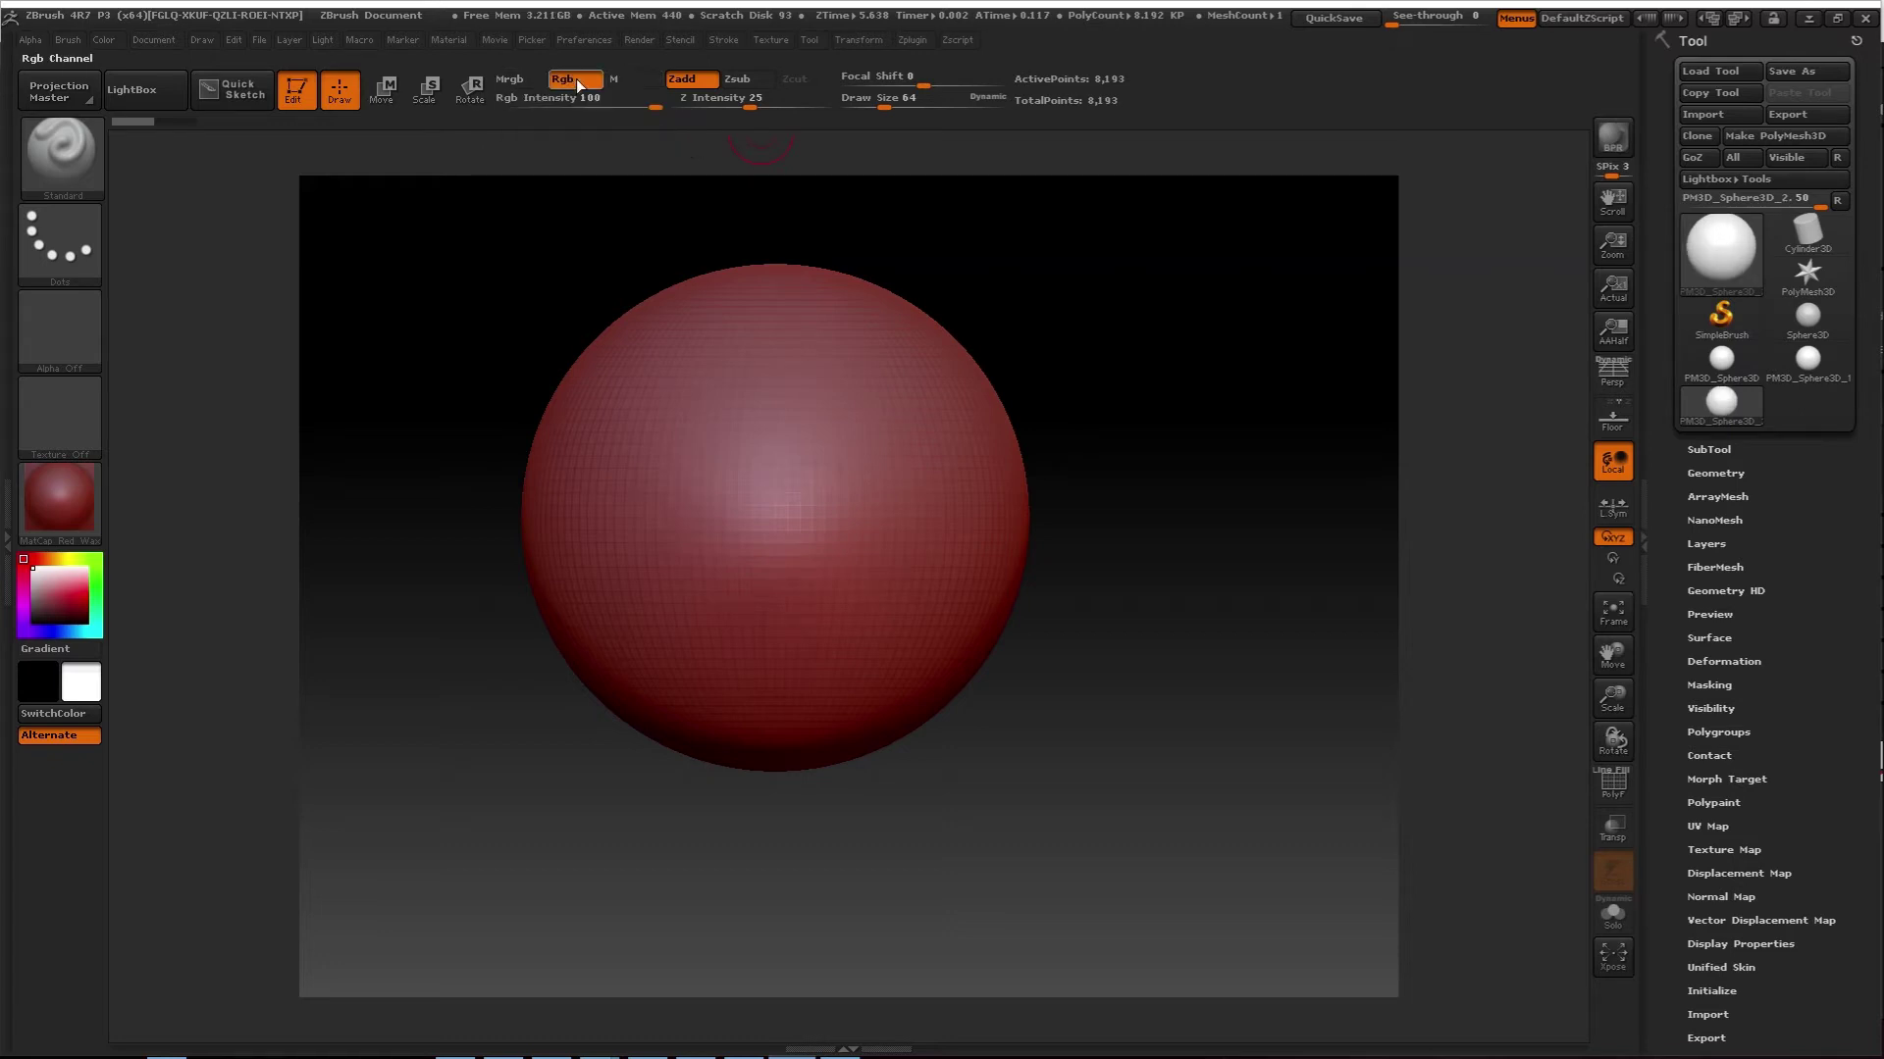
mouse_move(734, 339)
mouse_down()
mouse_move(829, 638)
mouse_move(976, 677)
mouse_up()
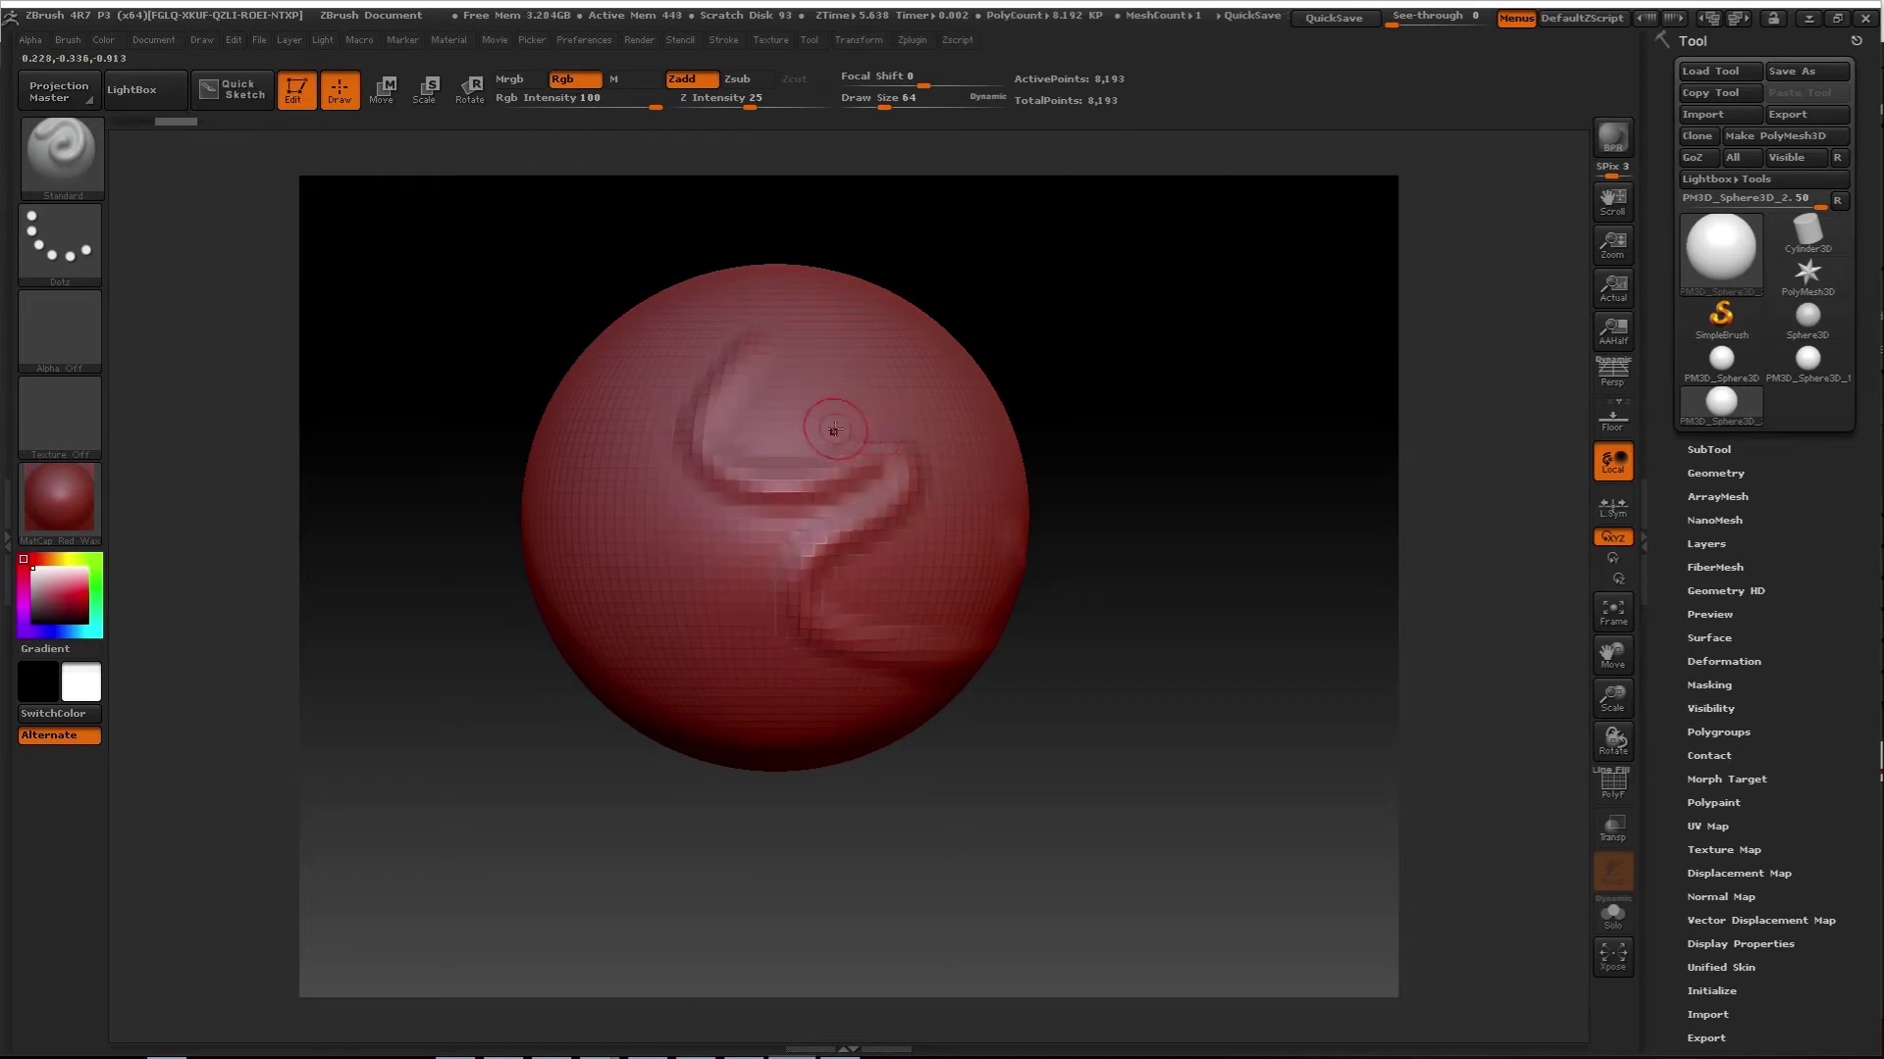
key(ctrl+z)
click(630, 82)
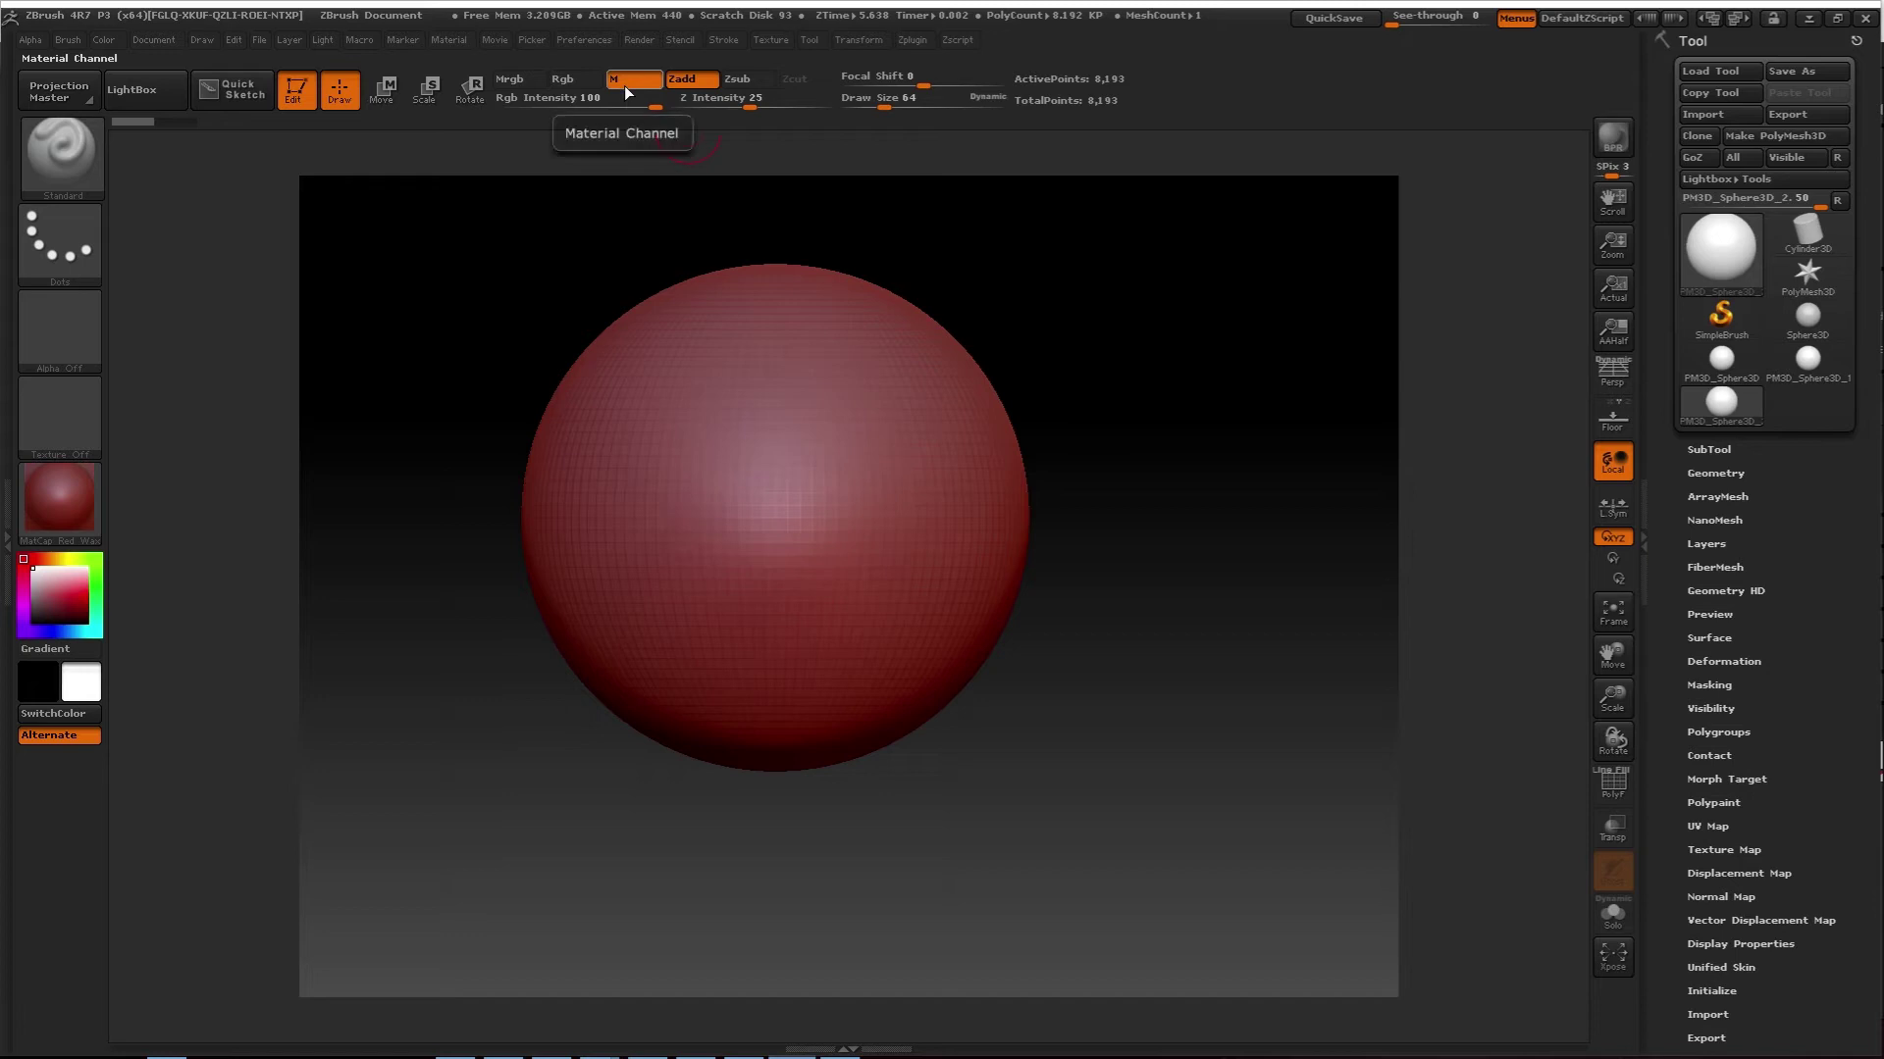
drag(640, 365, 868, 508)
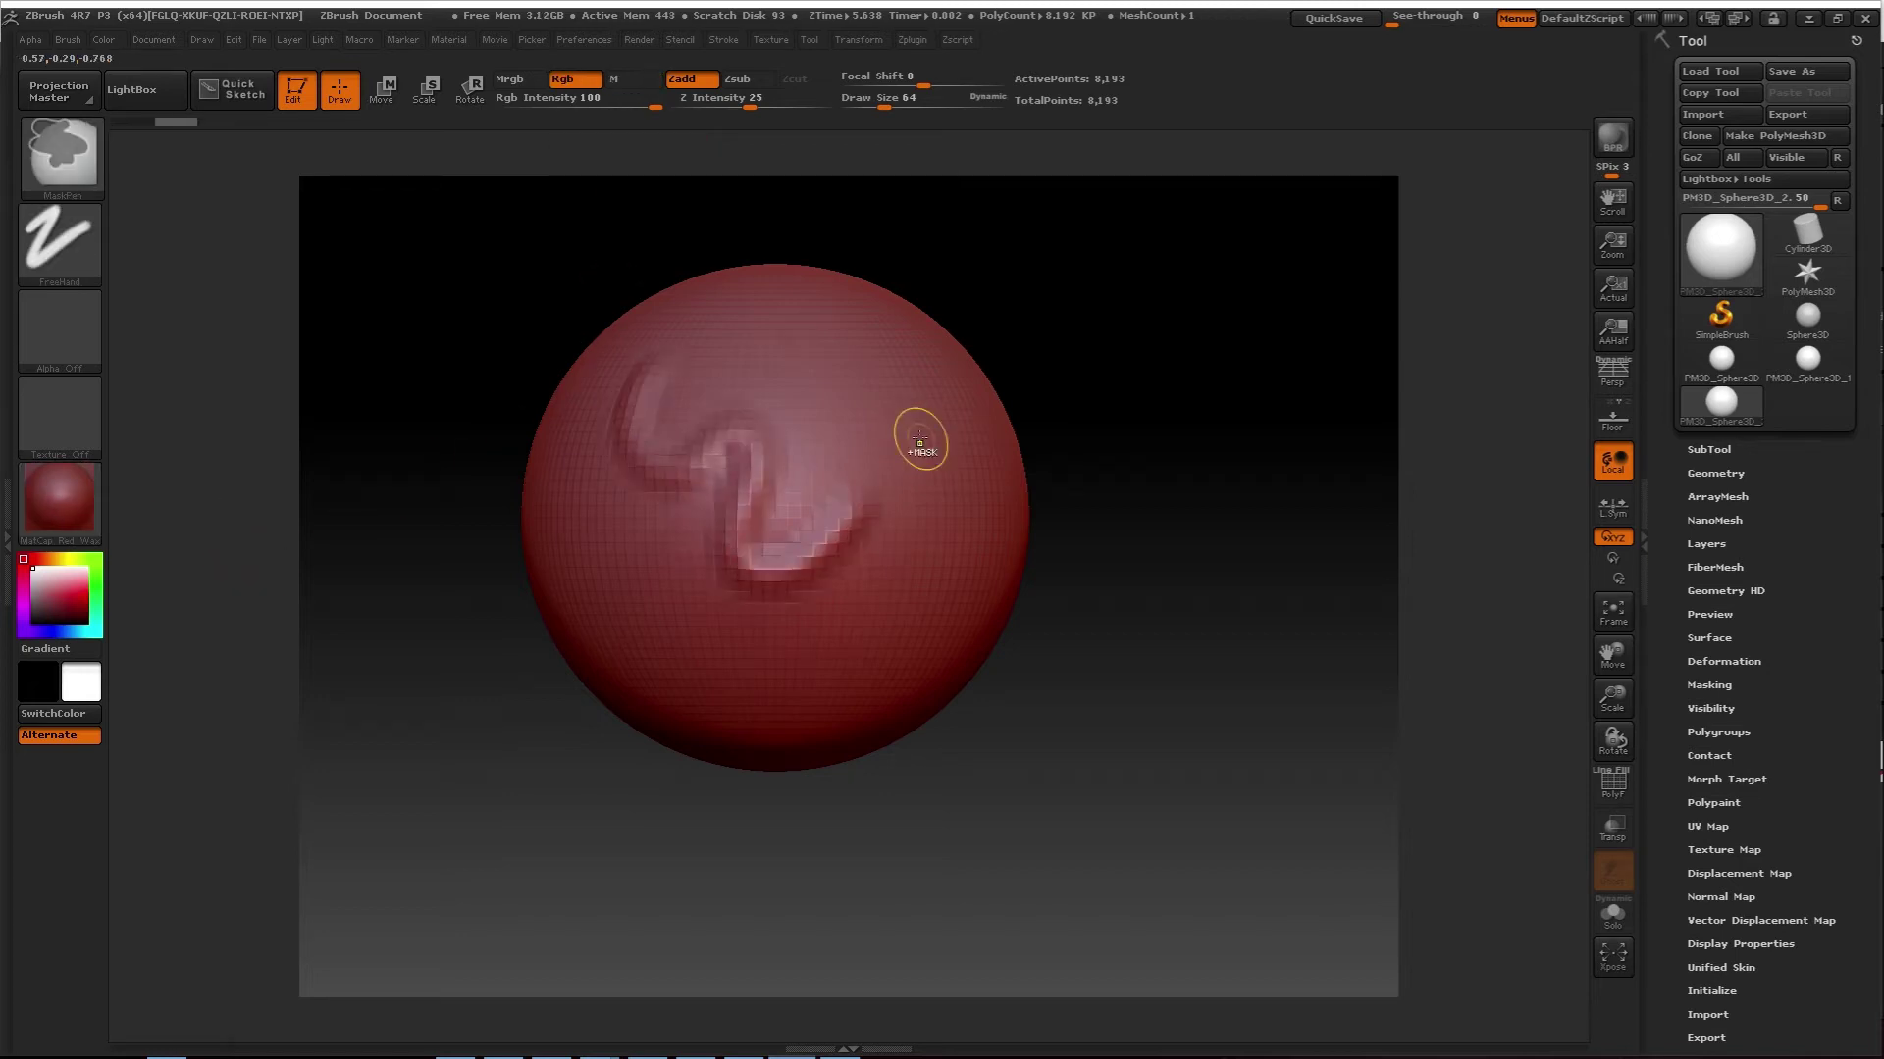
key(ctrl+z)
Set the brush to the Mrgb channel, then test it with a stroke on the sphere and undo that stroke
click(510, 78)
mouse_move(709, 396)
mouse_down()
mouse_move(775, 574)
mouse_move(927, 589)
mouse_up()
key(ctrl+z)
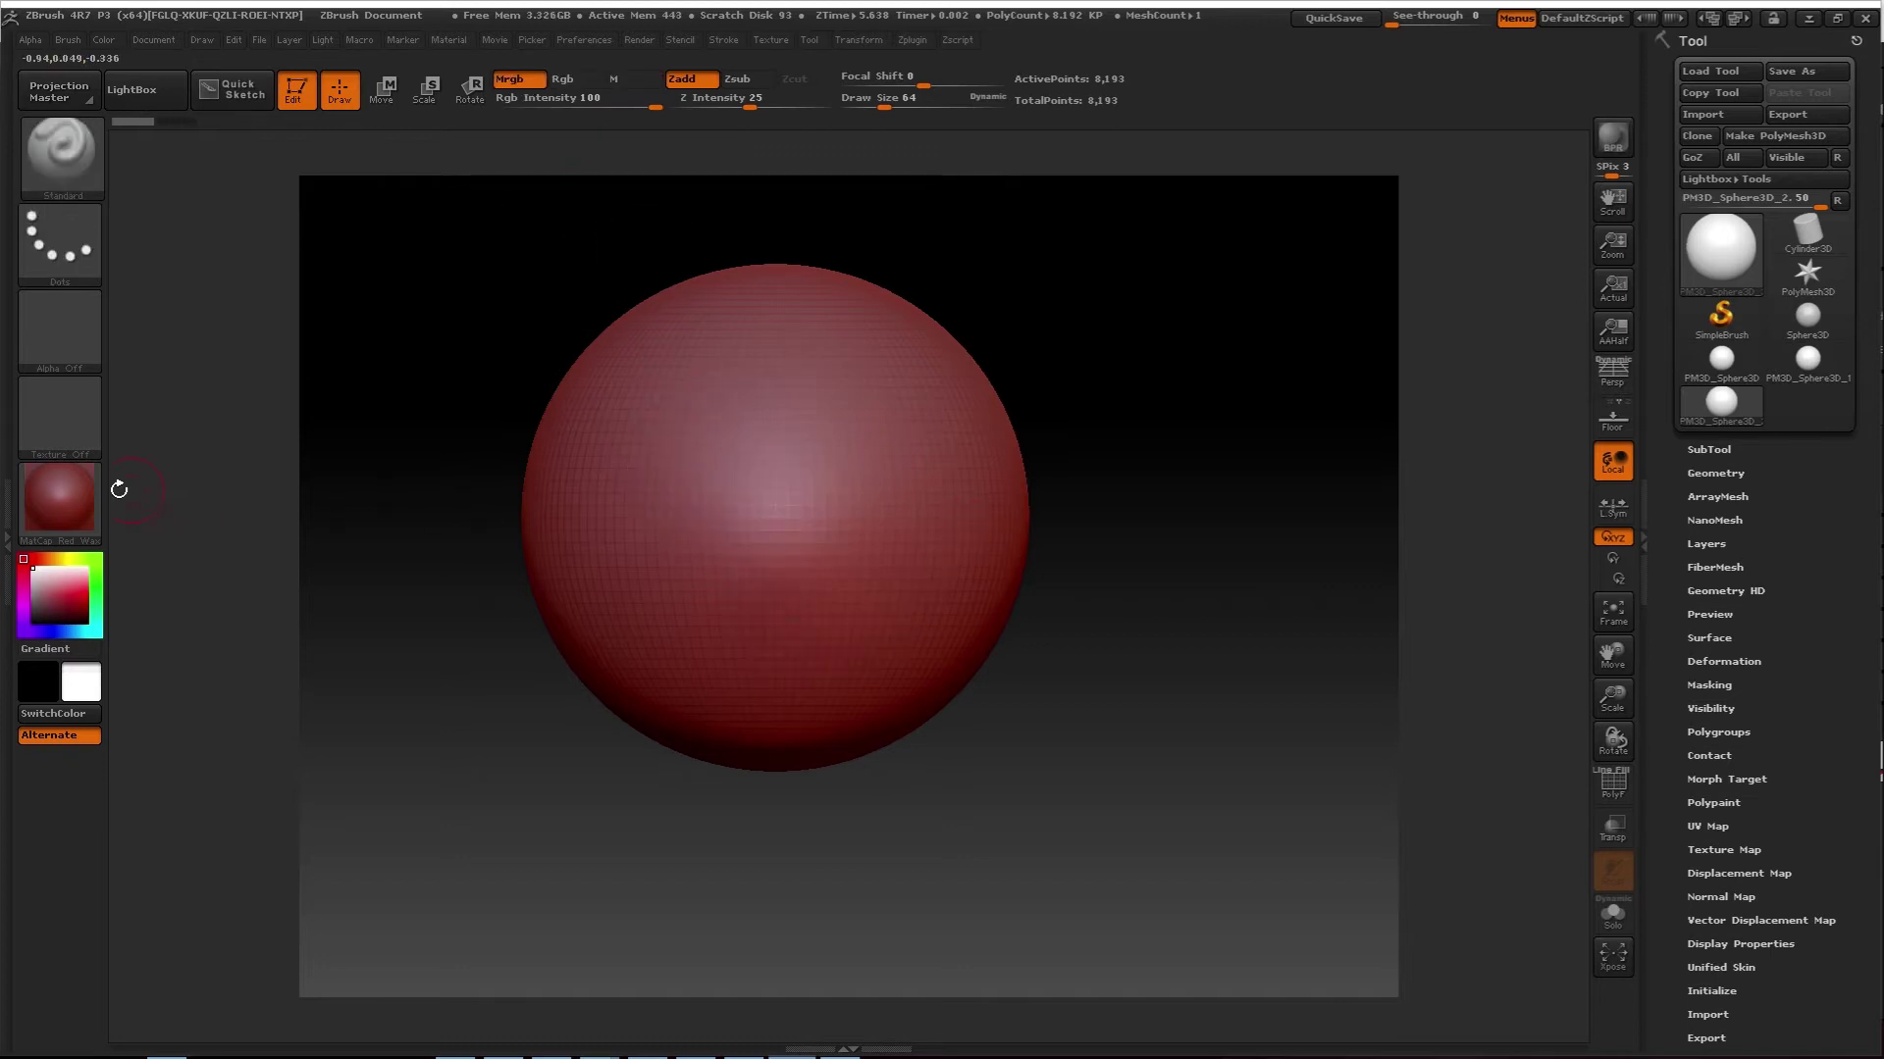
Switch the material to FastShader, then try a stroke on the sphere and undo it
click(86, 509)
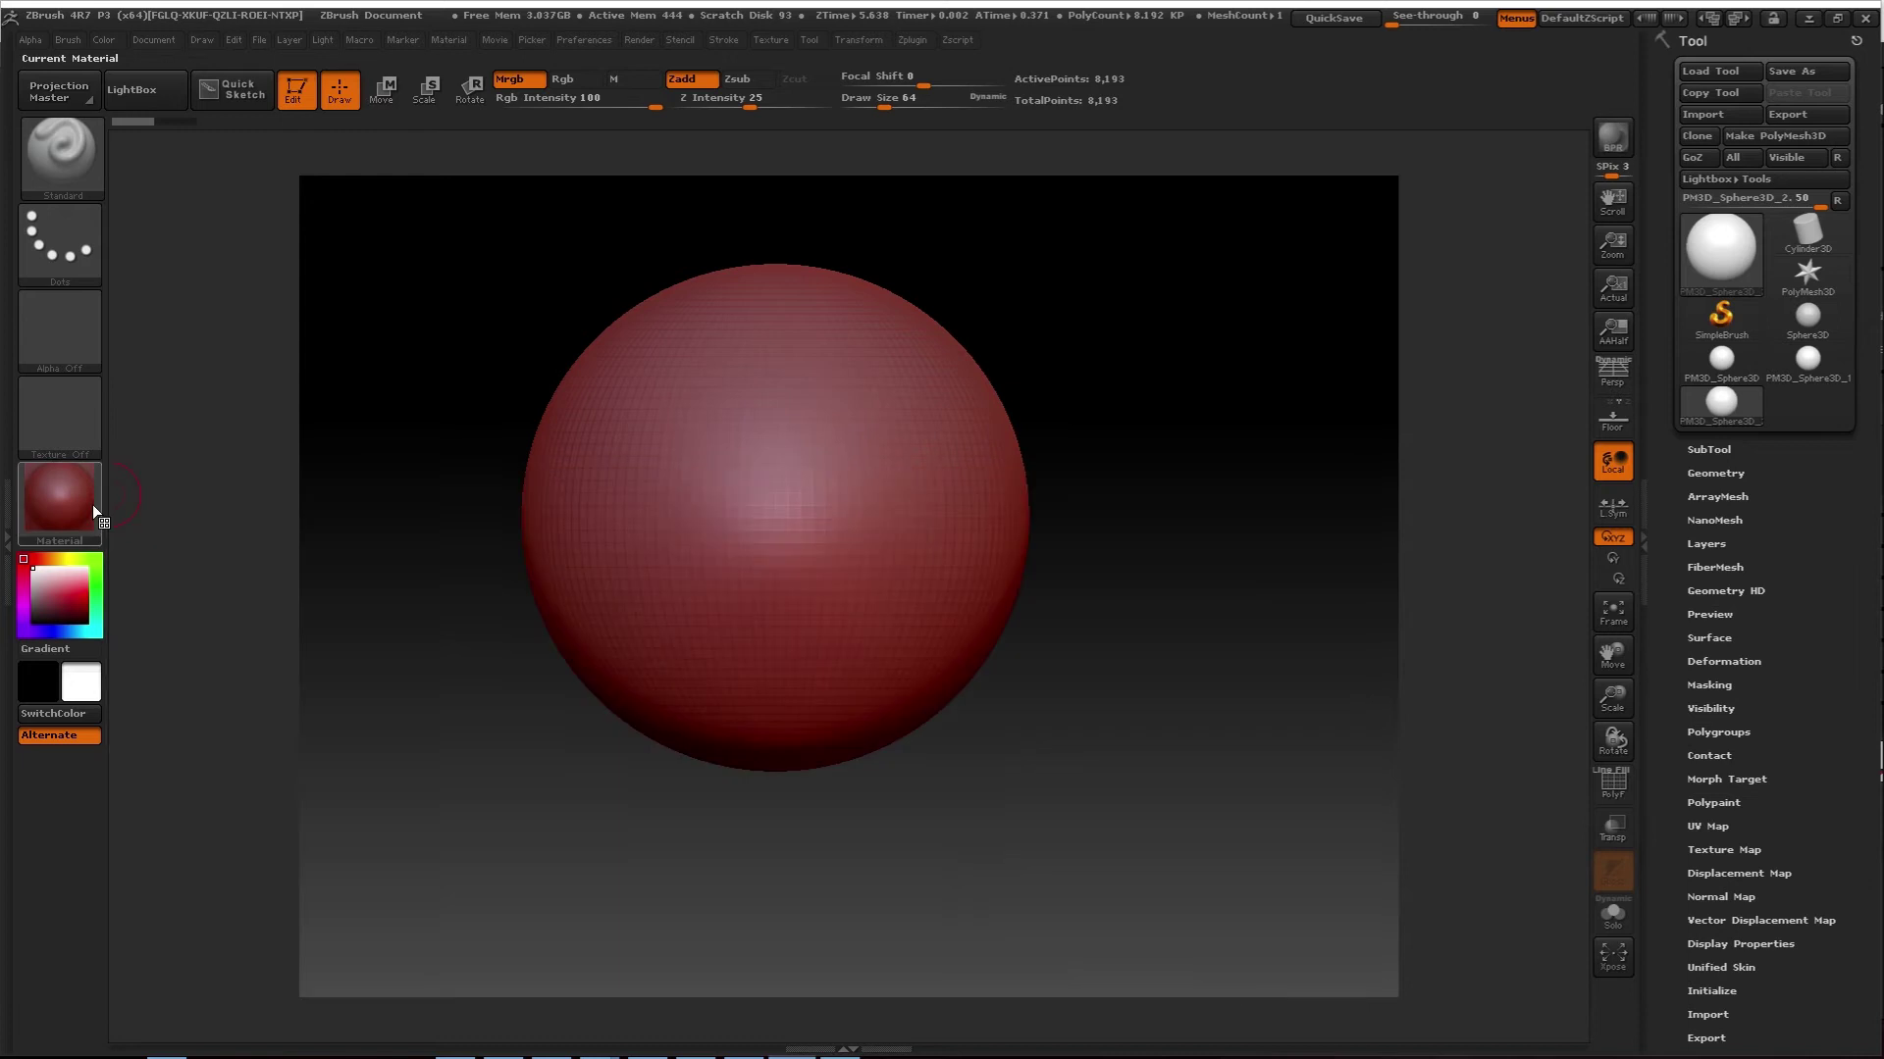
click(57, 500)
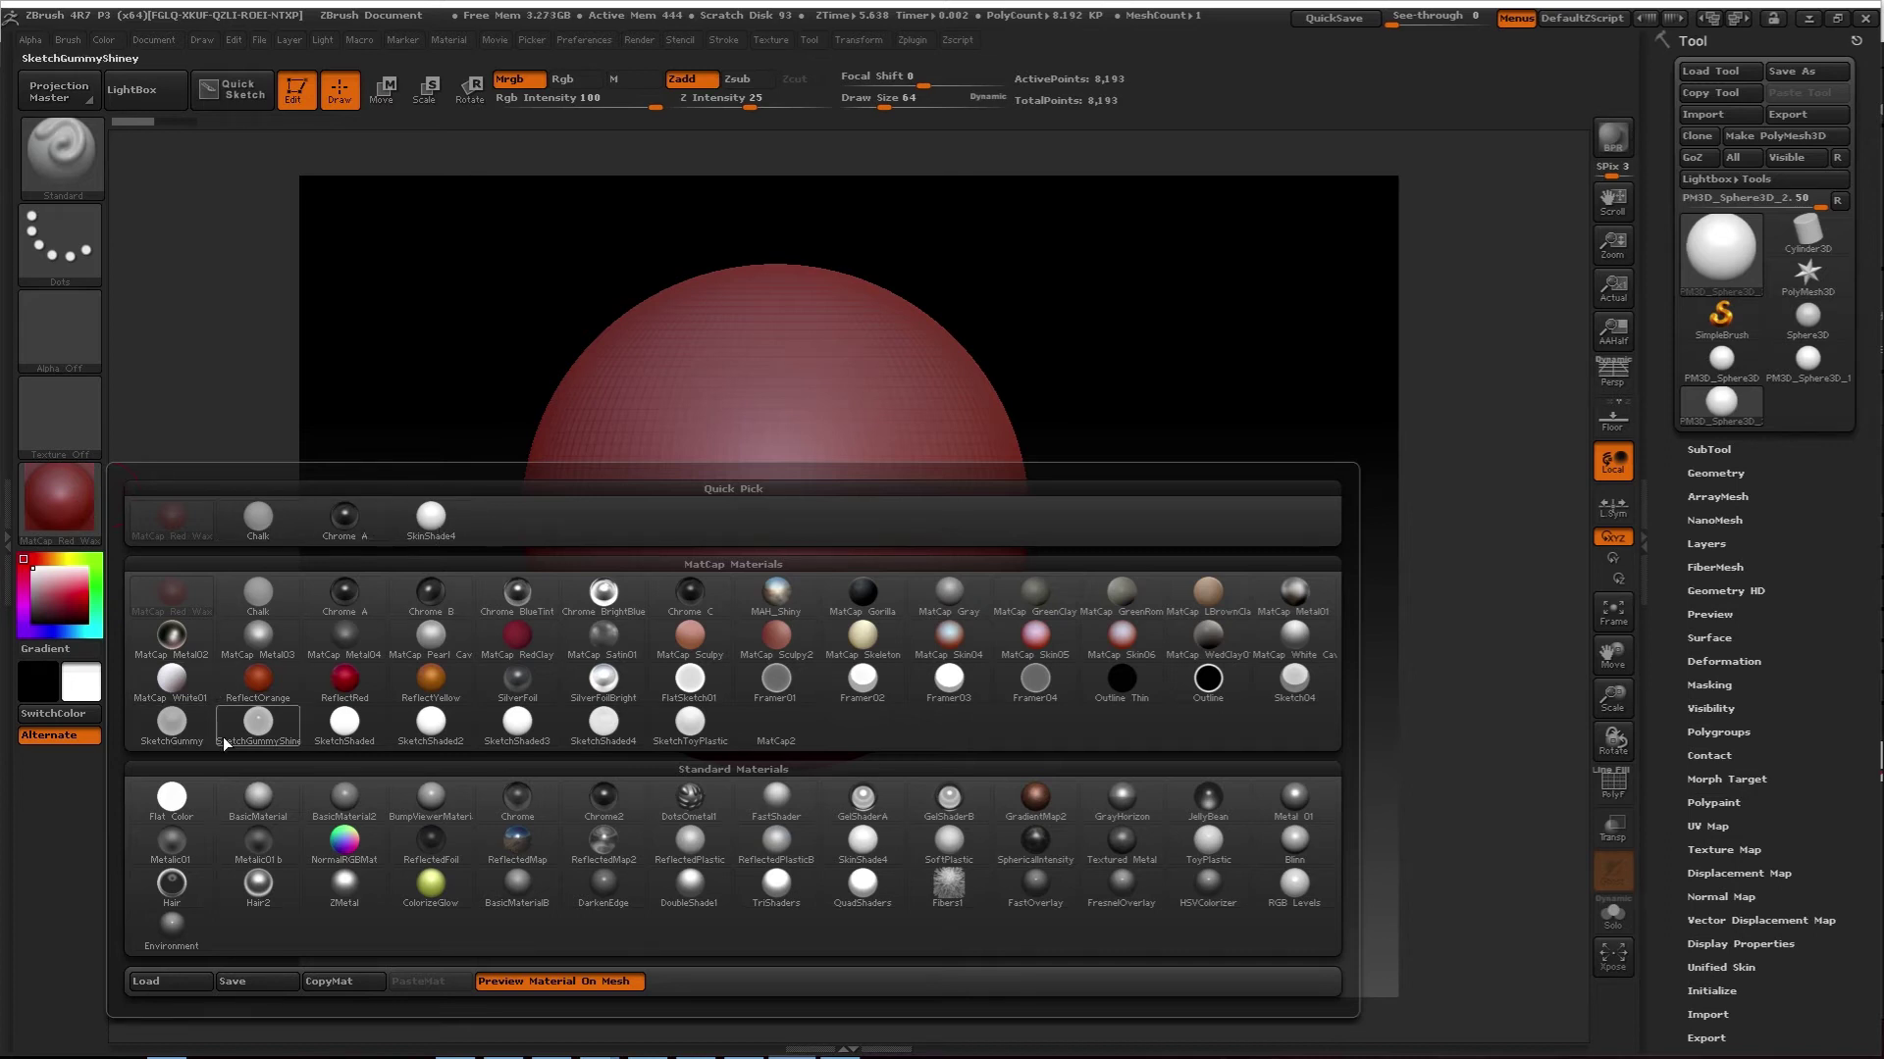
click(780, 805)
mouse_move(810, 485)
mouse_down()
mouse_move(687, 564)
mouse_move(731, 677)
mouse_move(702, 659)
mouse_up()
key(ctrl+z)
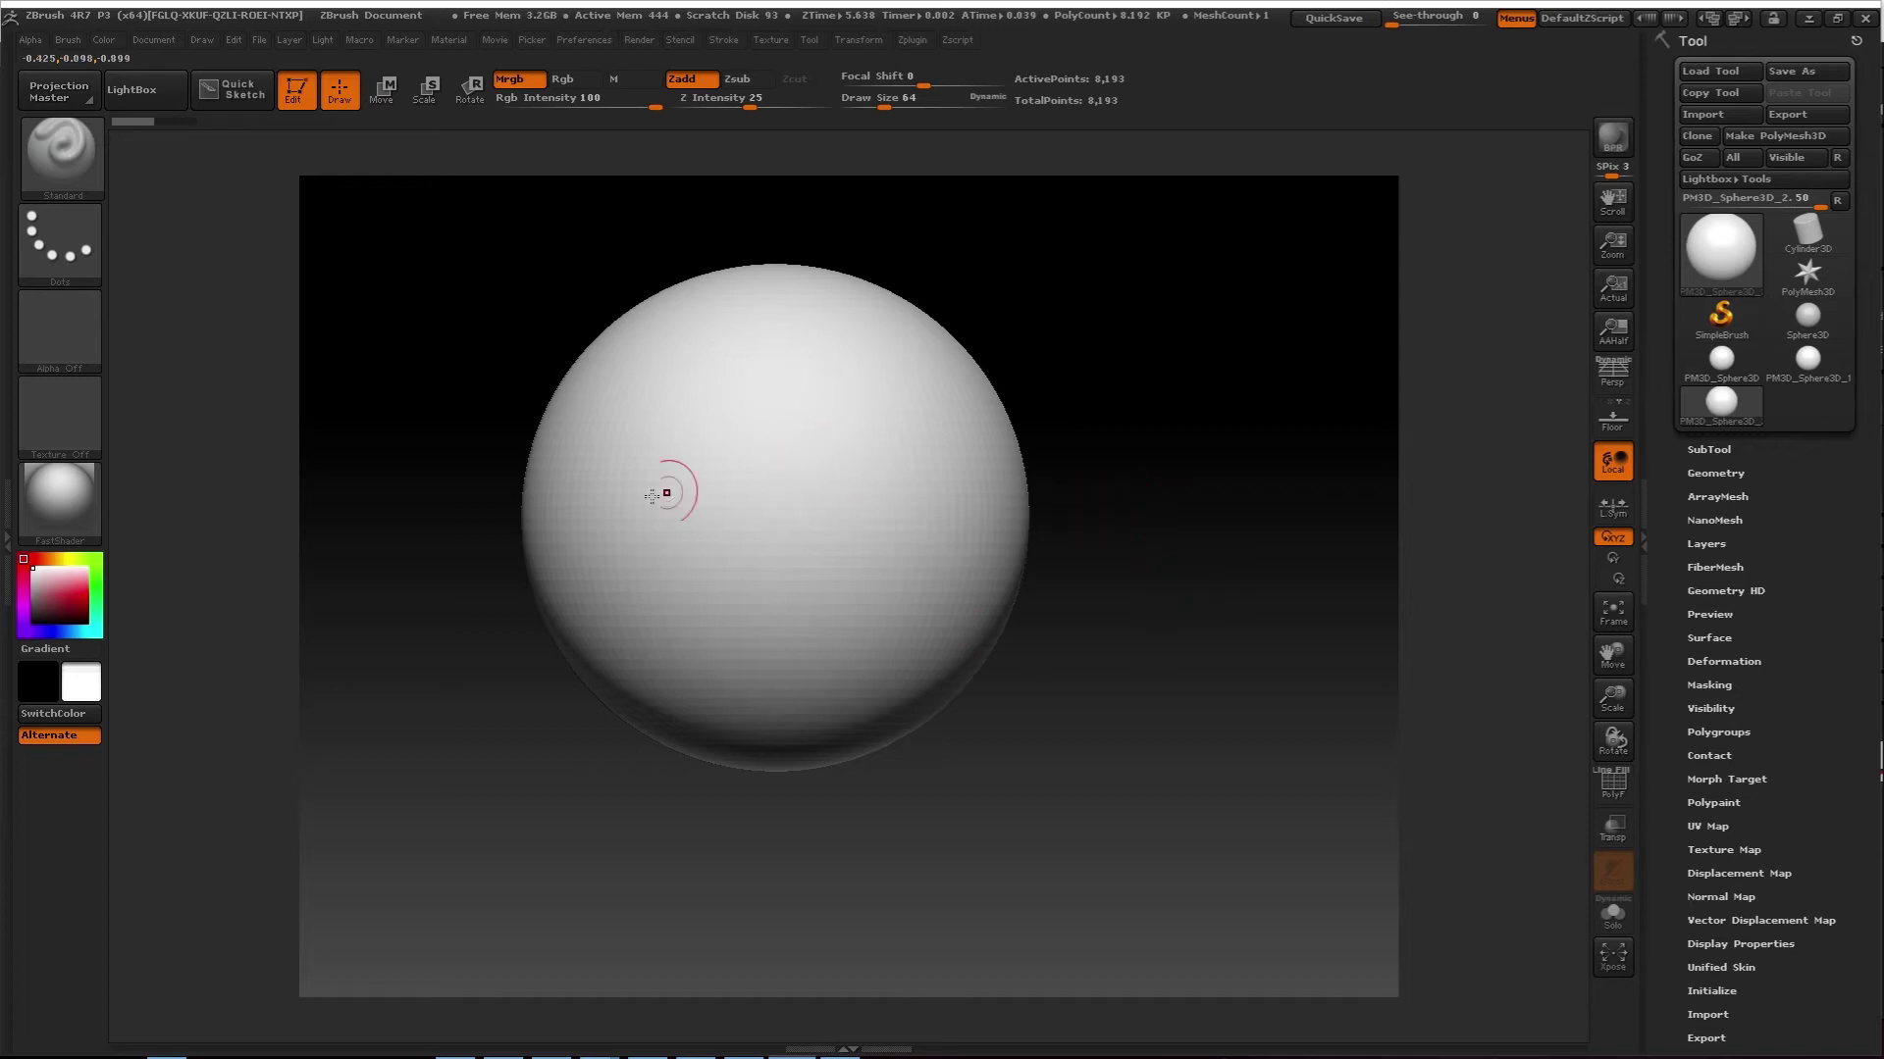
Choose a bright red (R 251, G 0, B 0) and fill the whole sphere with the current colour and material
drag(58, 588, 99, 594)
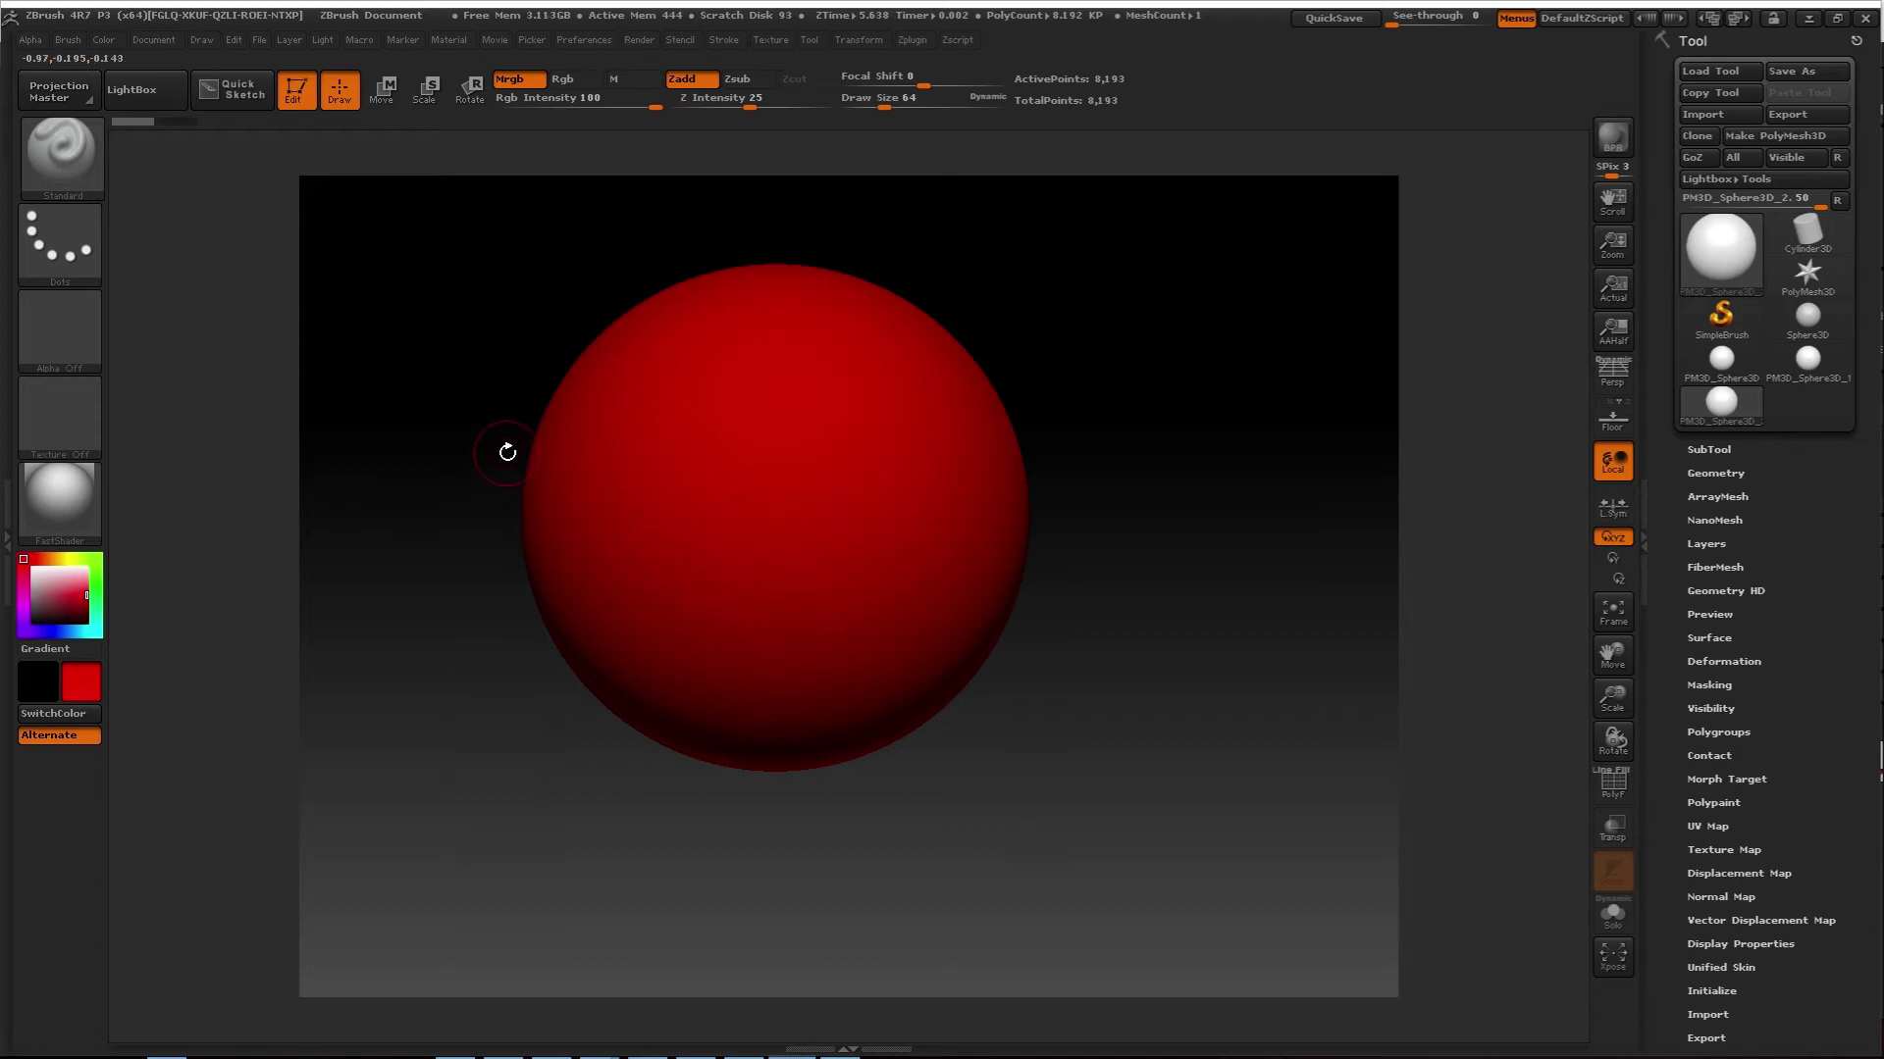
click(103, 39)
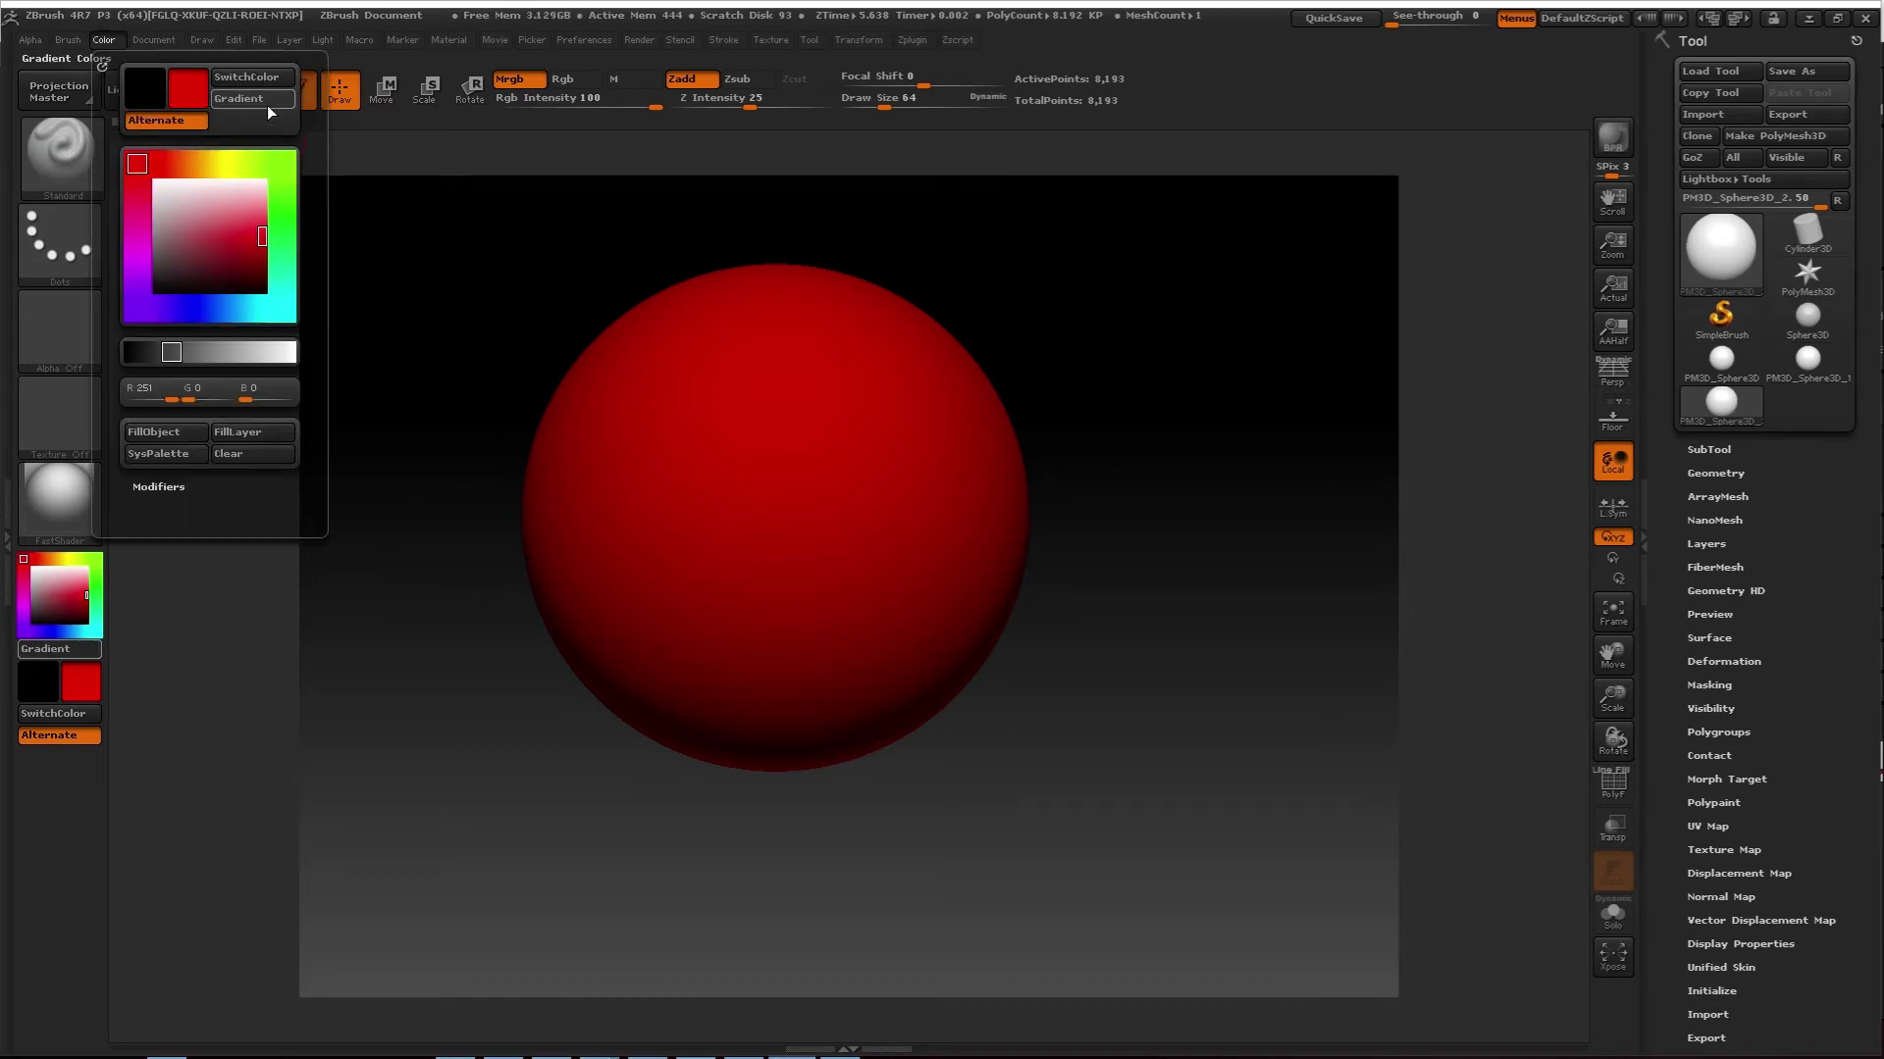
click(153, 433)
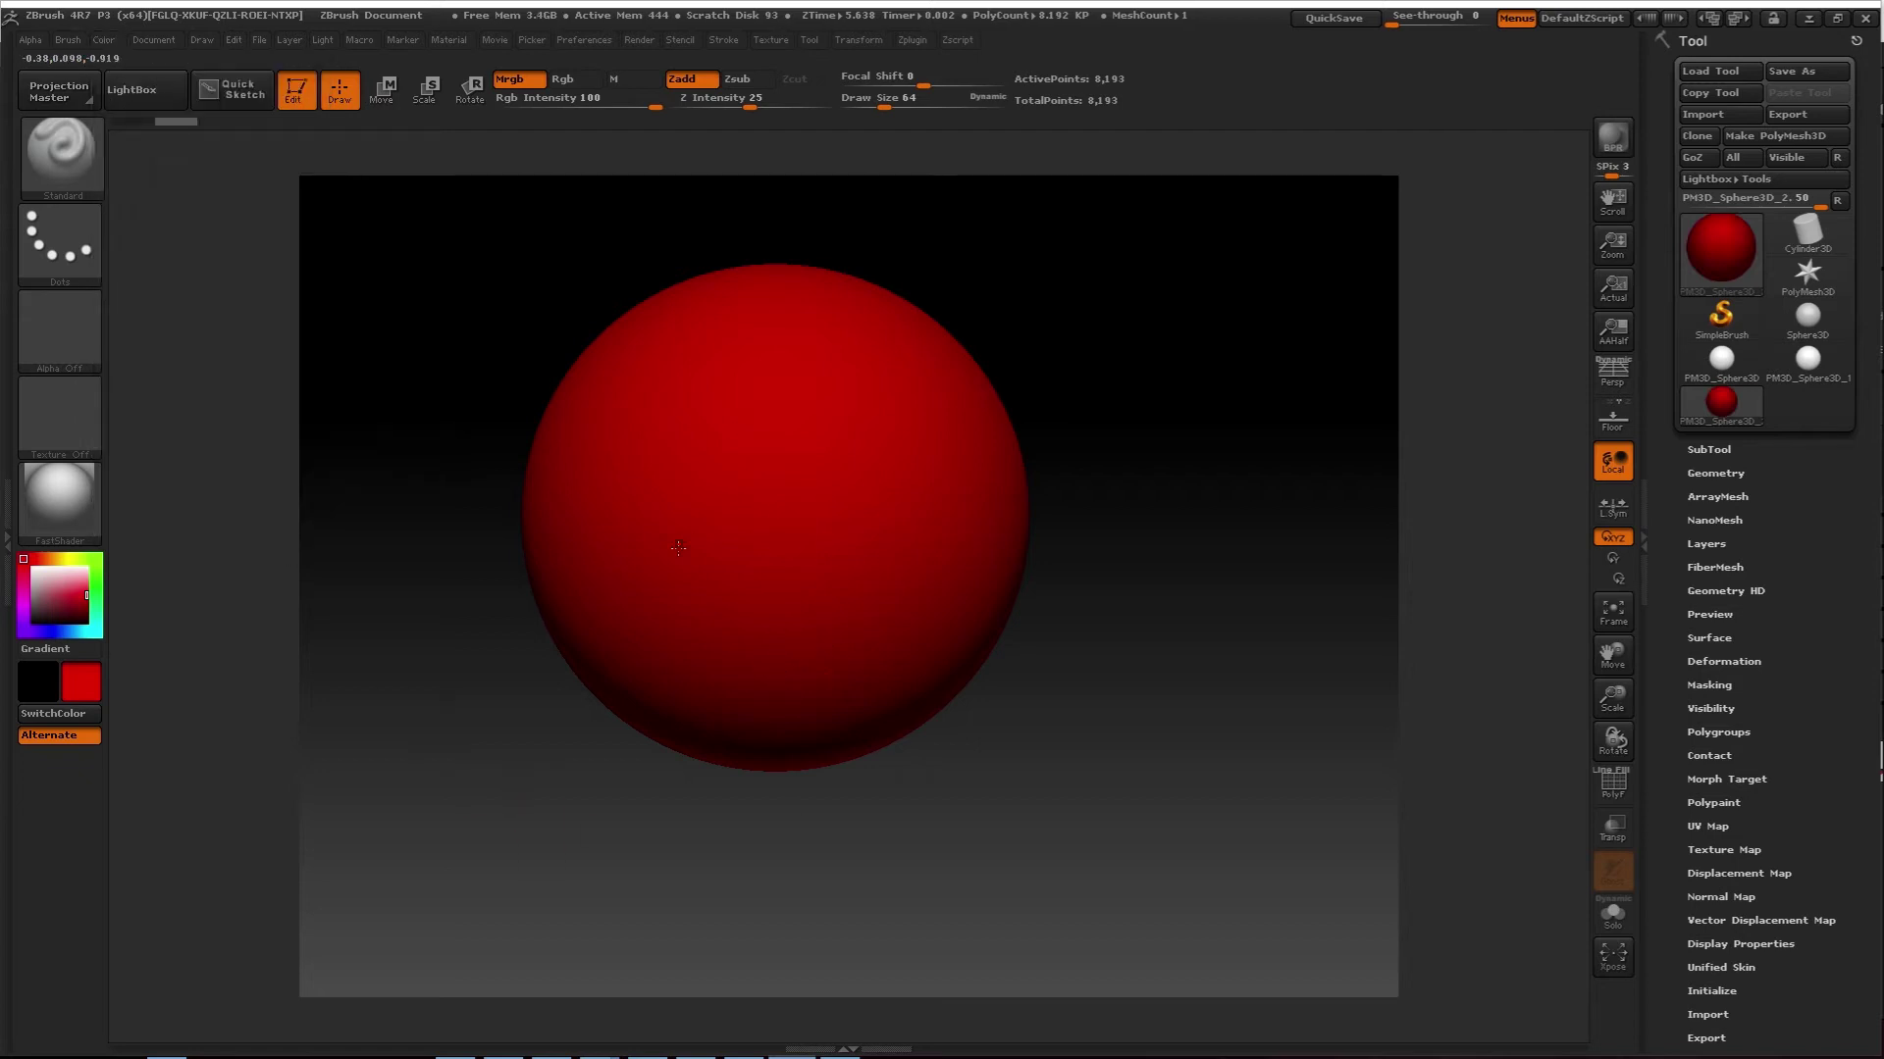
Choose a bright yellow and paint winding strokes with Zadd on over the front of the red sphere
mouse_move(74, 600)
mouse_down()
mouse_move(59, 573)
mouse_move(86, 591)
mouse_up()
click(70, 560)
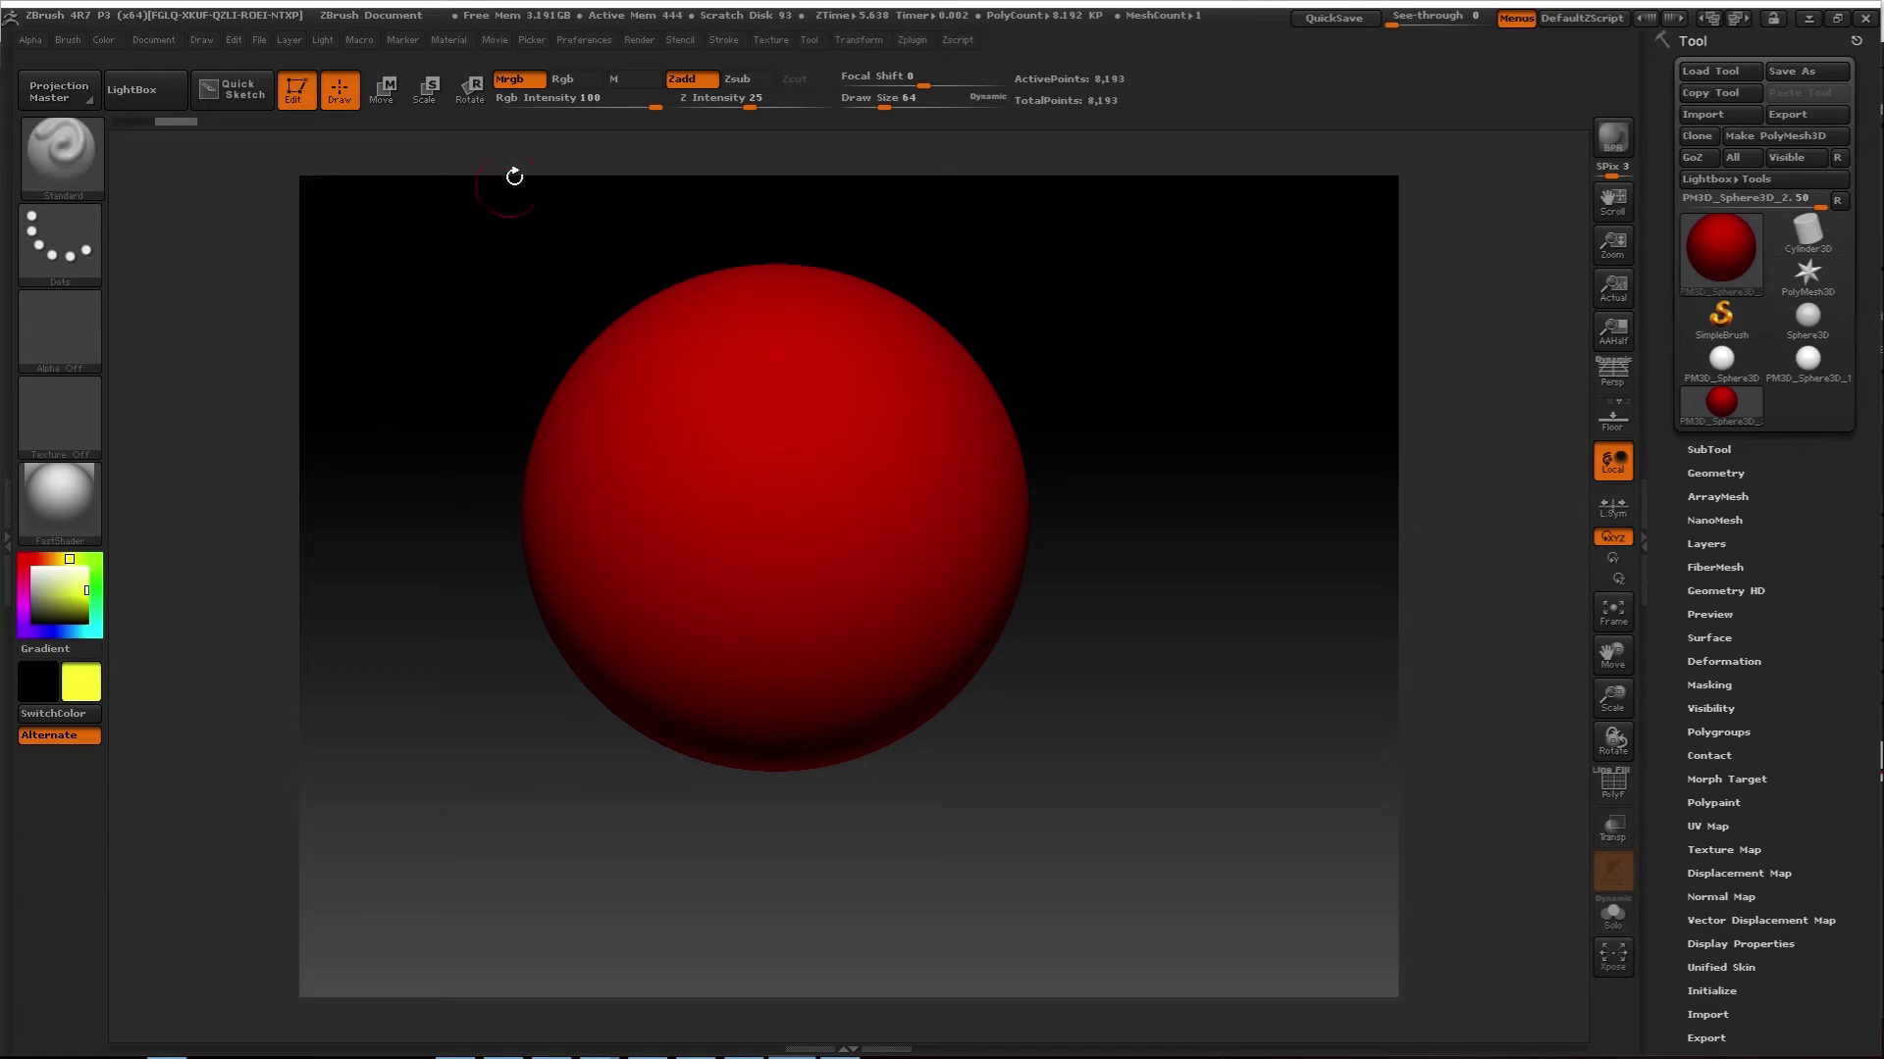
mouse_move(709, 381)
mouse_down()
mouse_move(648, 459)
mouse_move(863, 550)
mouse_move(775, 323)
mouse_move(628, 687)
mouse_move(550, 458)
mouse_move(652, 587)
mouse_up()
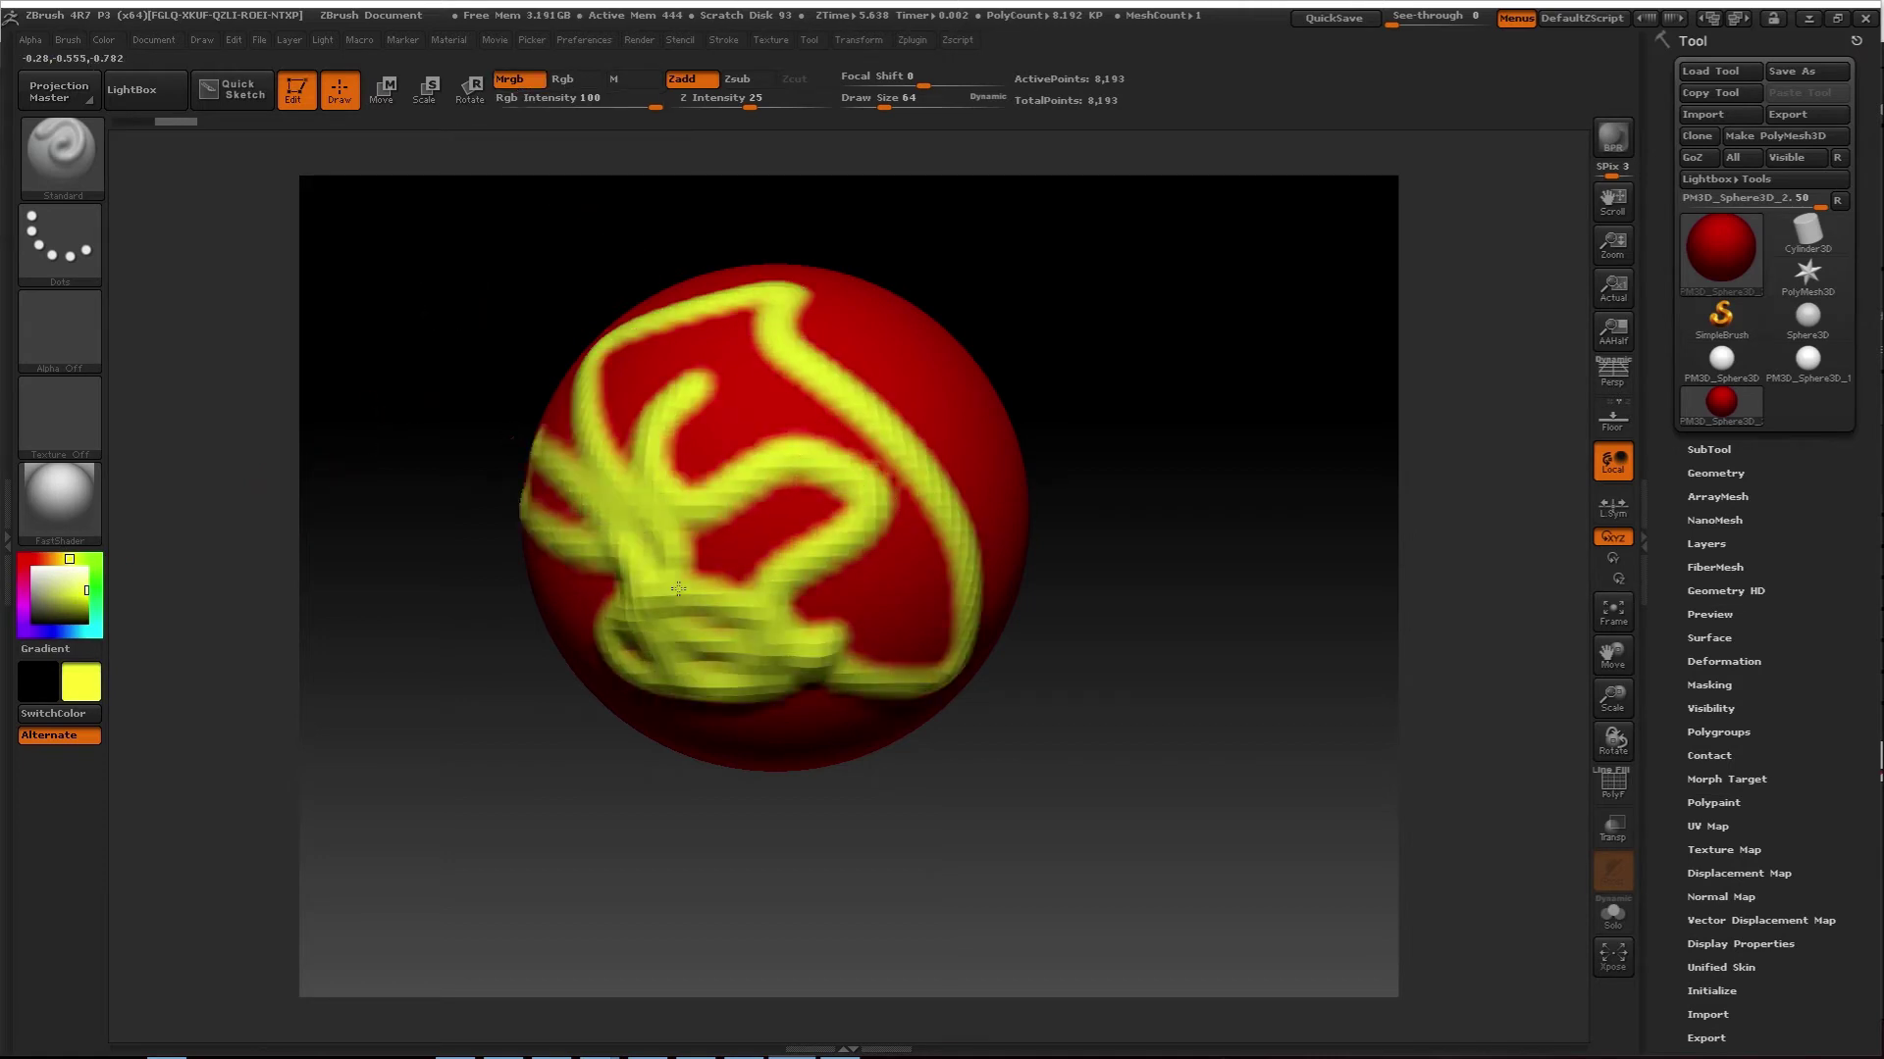
Turn off Zadd and paint more yellow strokes around the sphere with colour only
drag(1042, 693, 1162, 688)
click(685, 80)
mouse_move(709, 385)
mouse_down()
mouse_move(471, 567)
mouse_move(603, 667)
mouse_up()
mouse_move(1000, 653)
mouse_down()
mouse_move(1177, 693)
mouse_move(1212, 757)
mouse_move(1072, 692)
mouse_up()
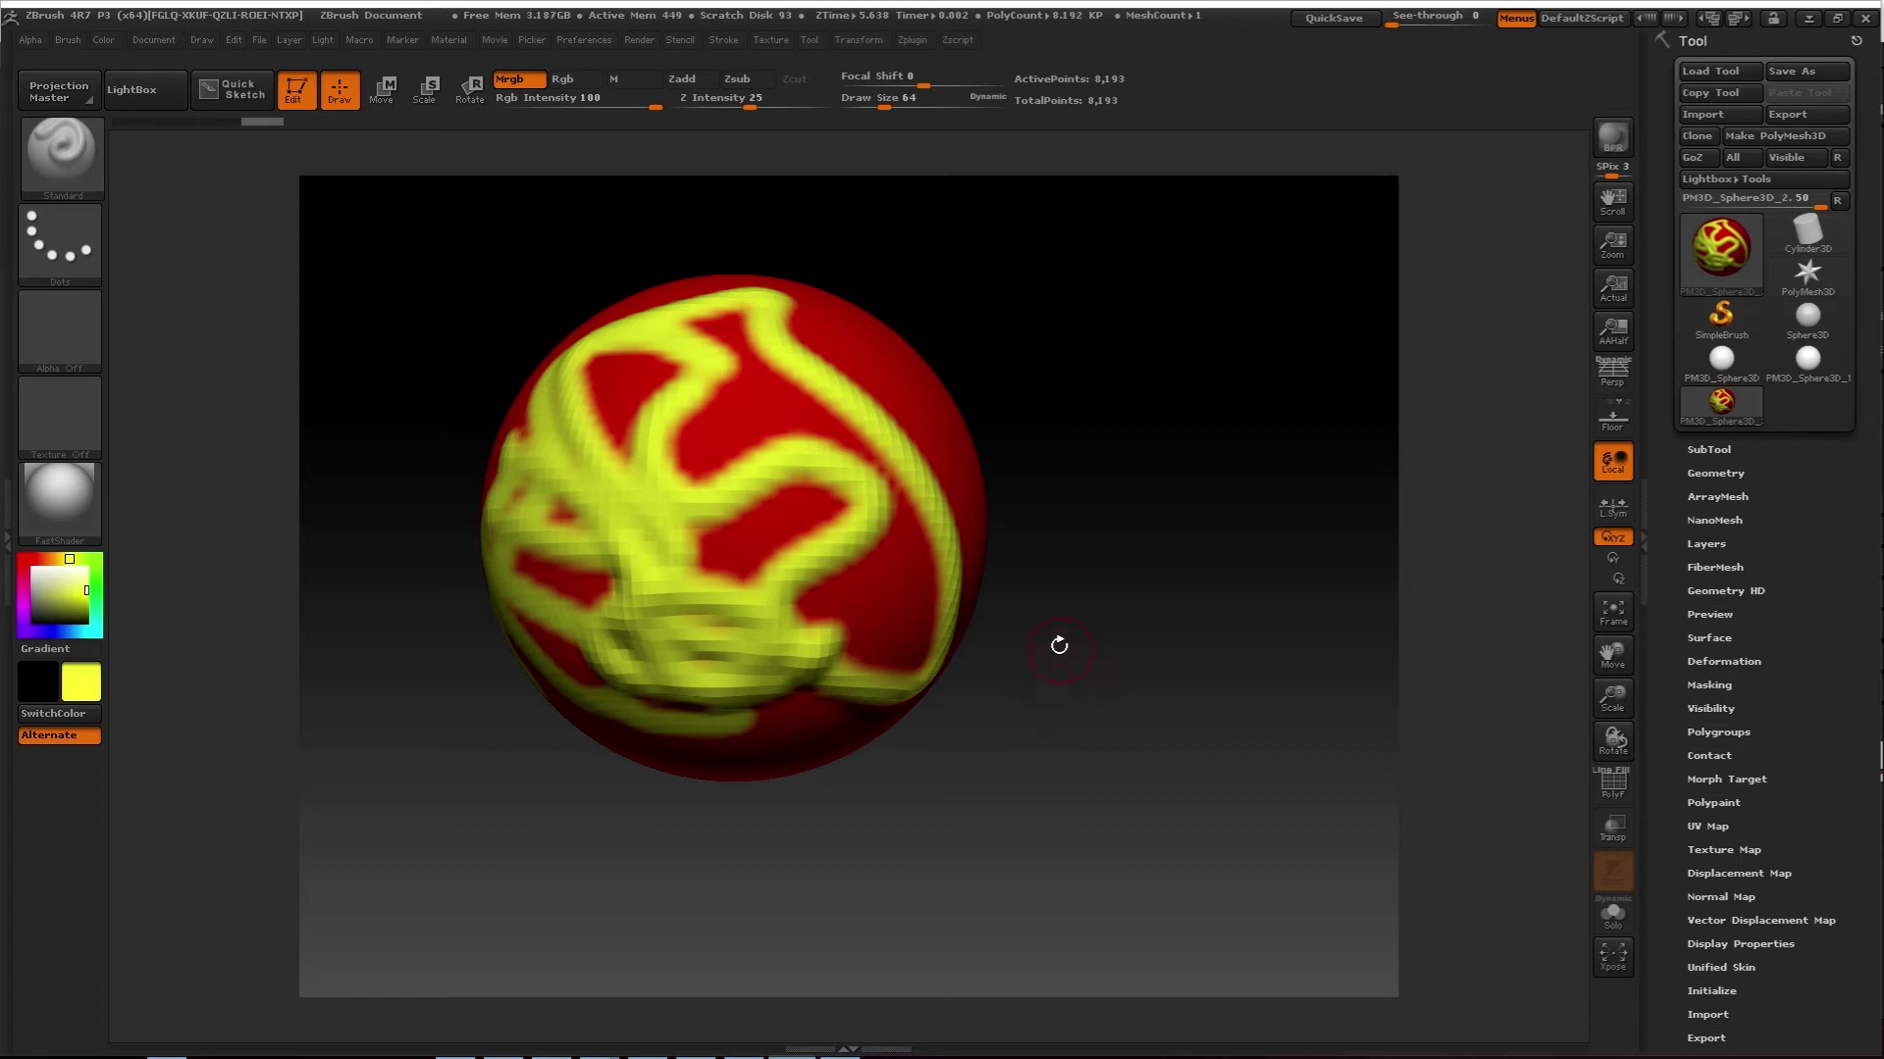
drag(1034, 614, 1134, 447)
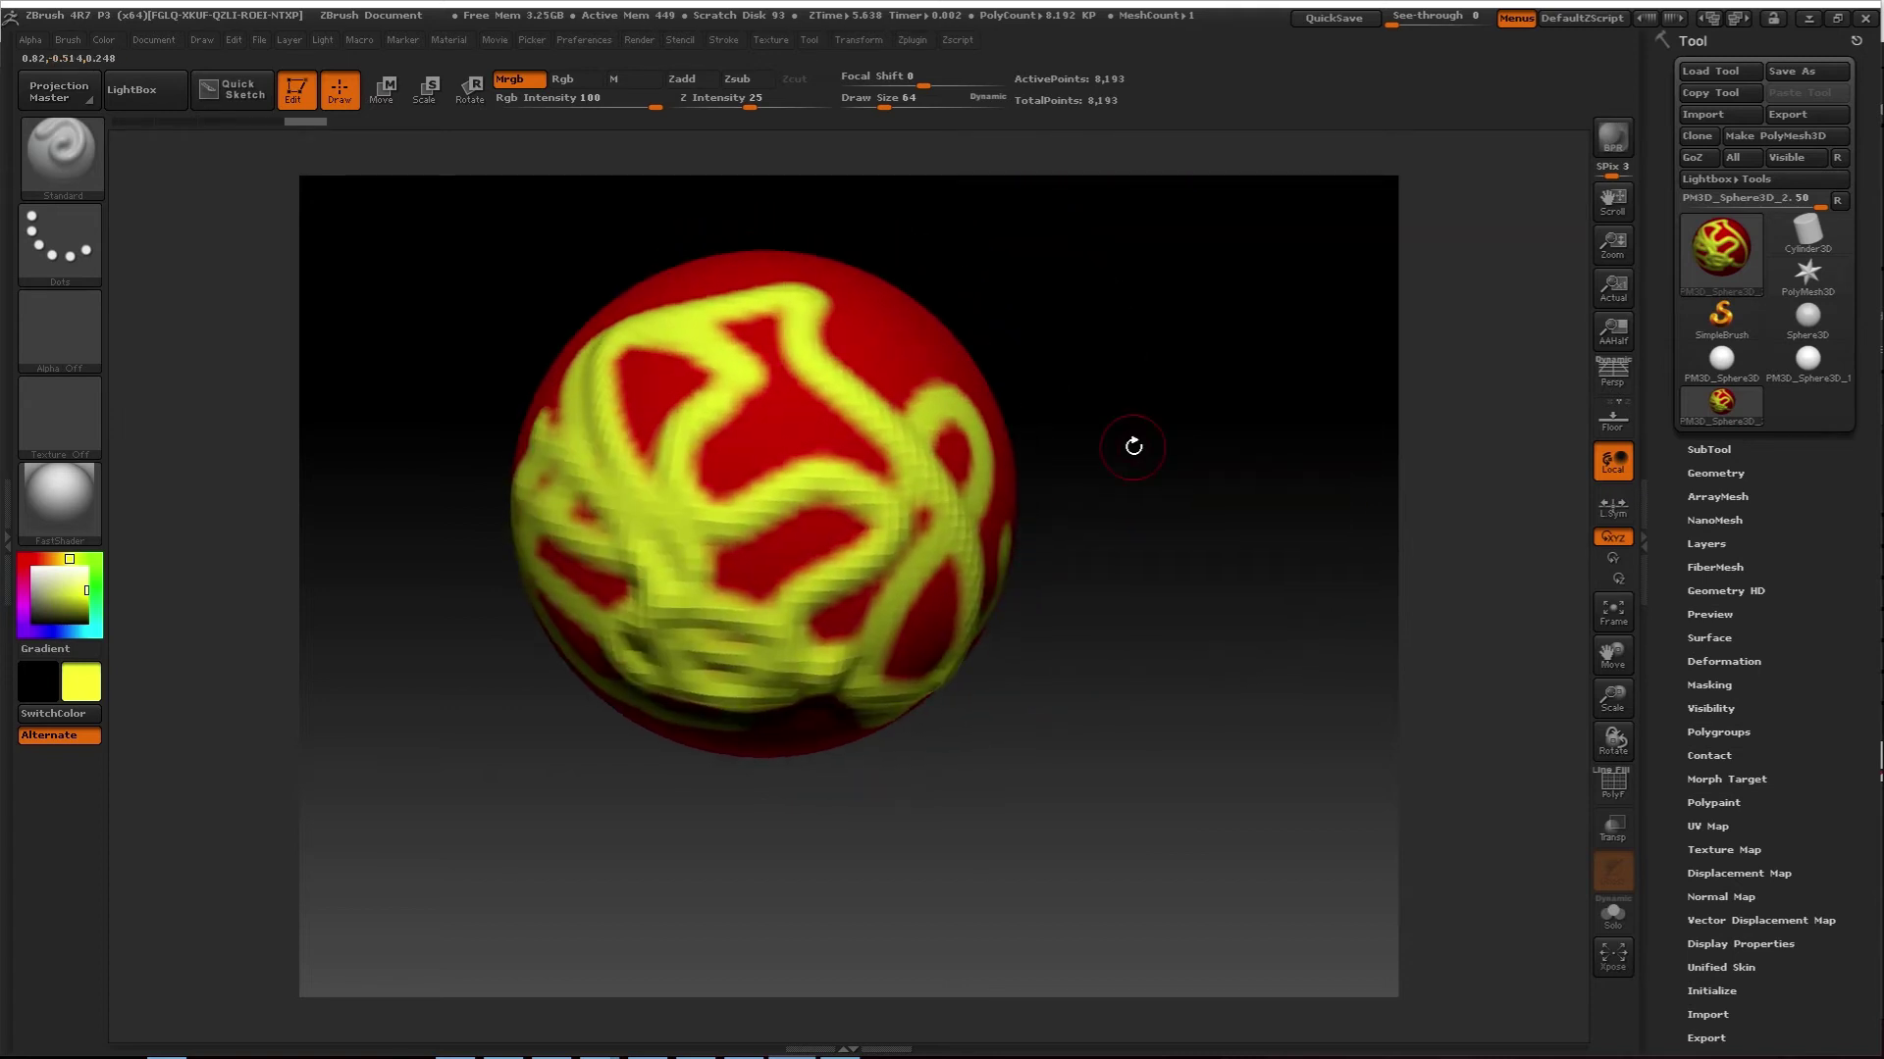
Undo all the yellow strokes, including one more trial stroke, to restore the plain red sphere
key(ctrl+z)
key(ctrl+z)
key(ctrl+z)
key(ctrl+z)
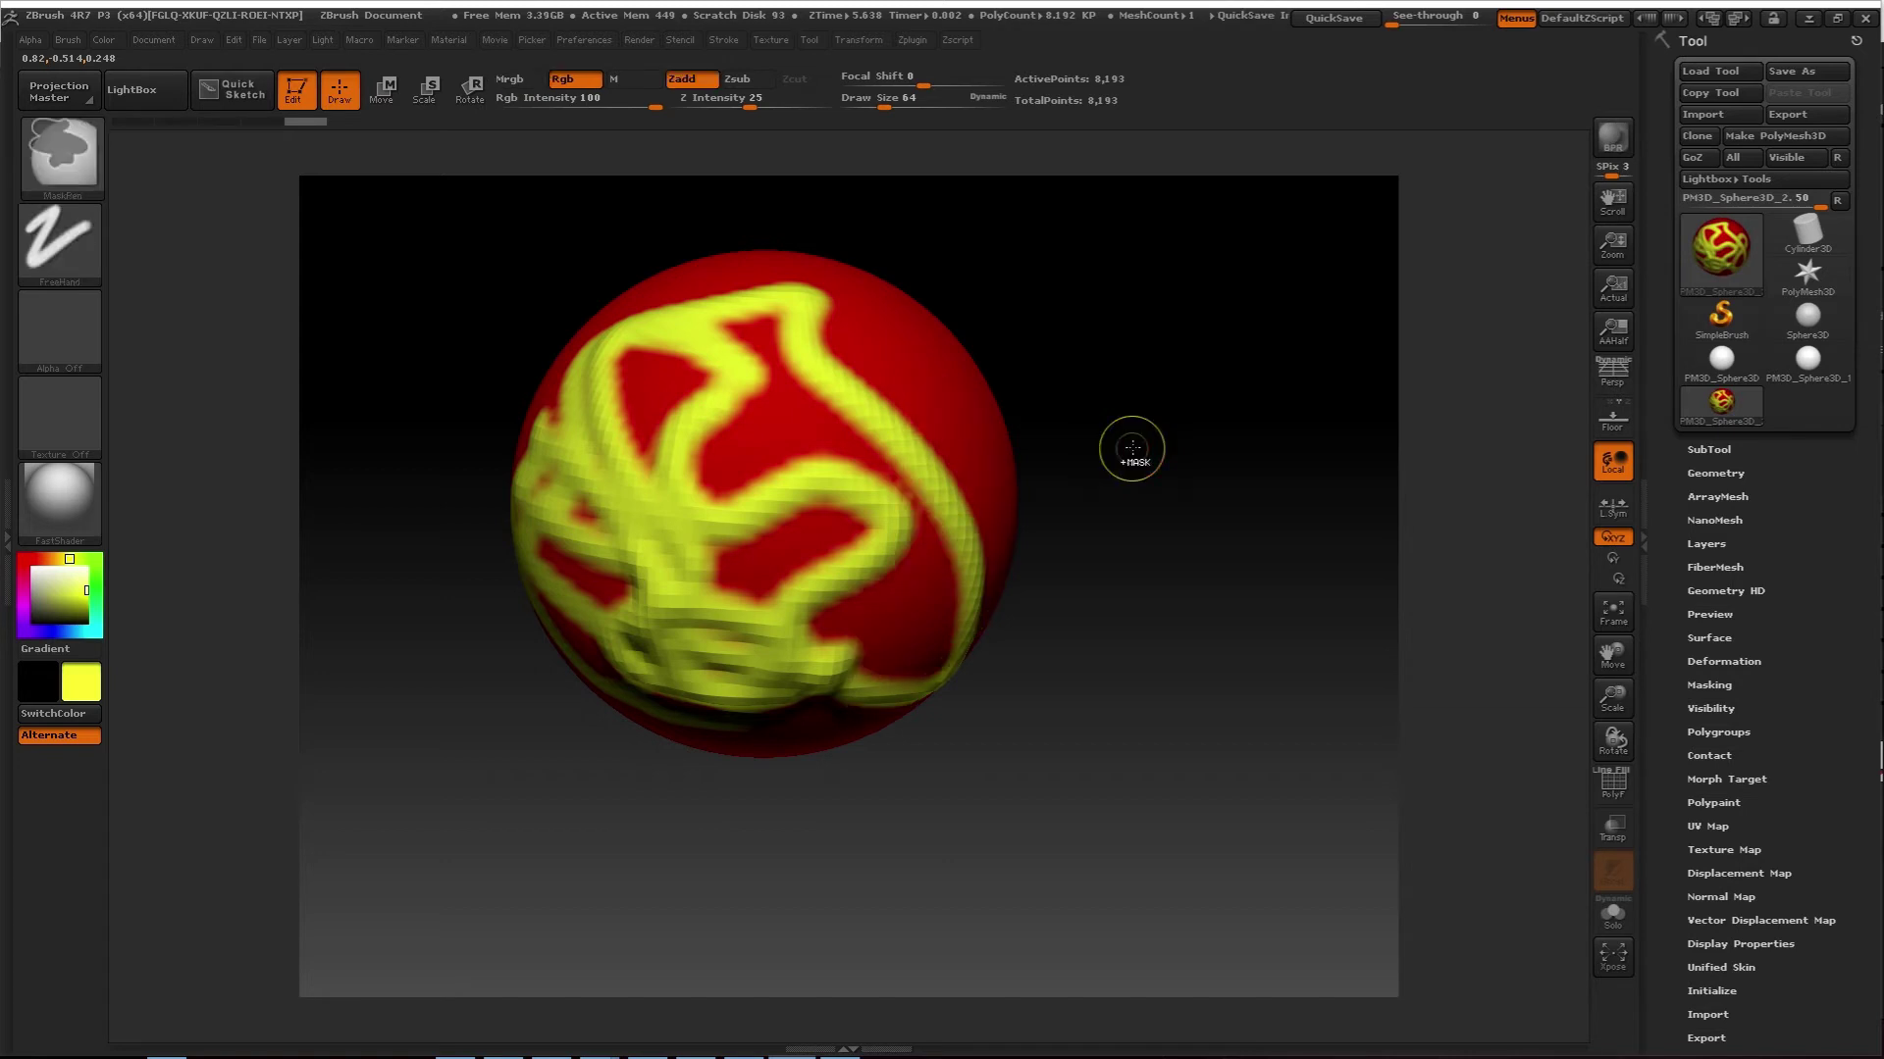
key(ctrl+shift+z)
drag(826, 342, 733, 471)
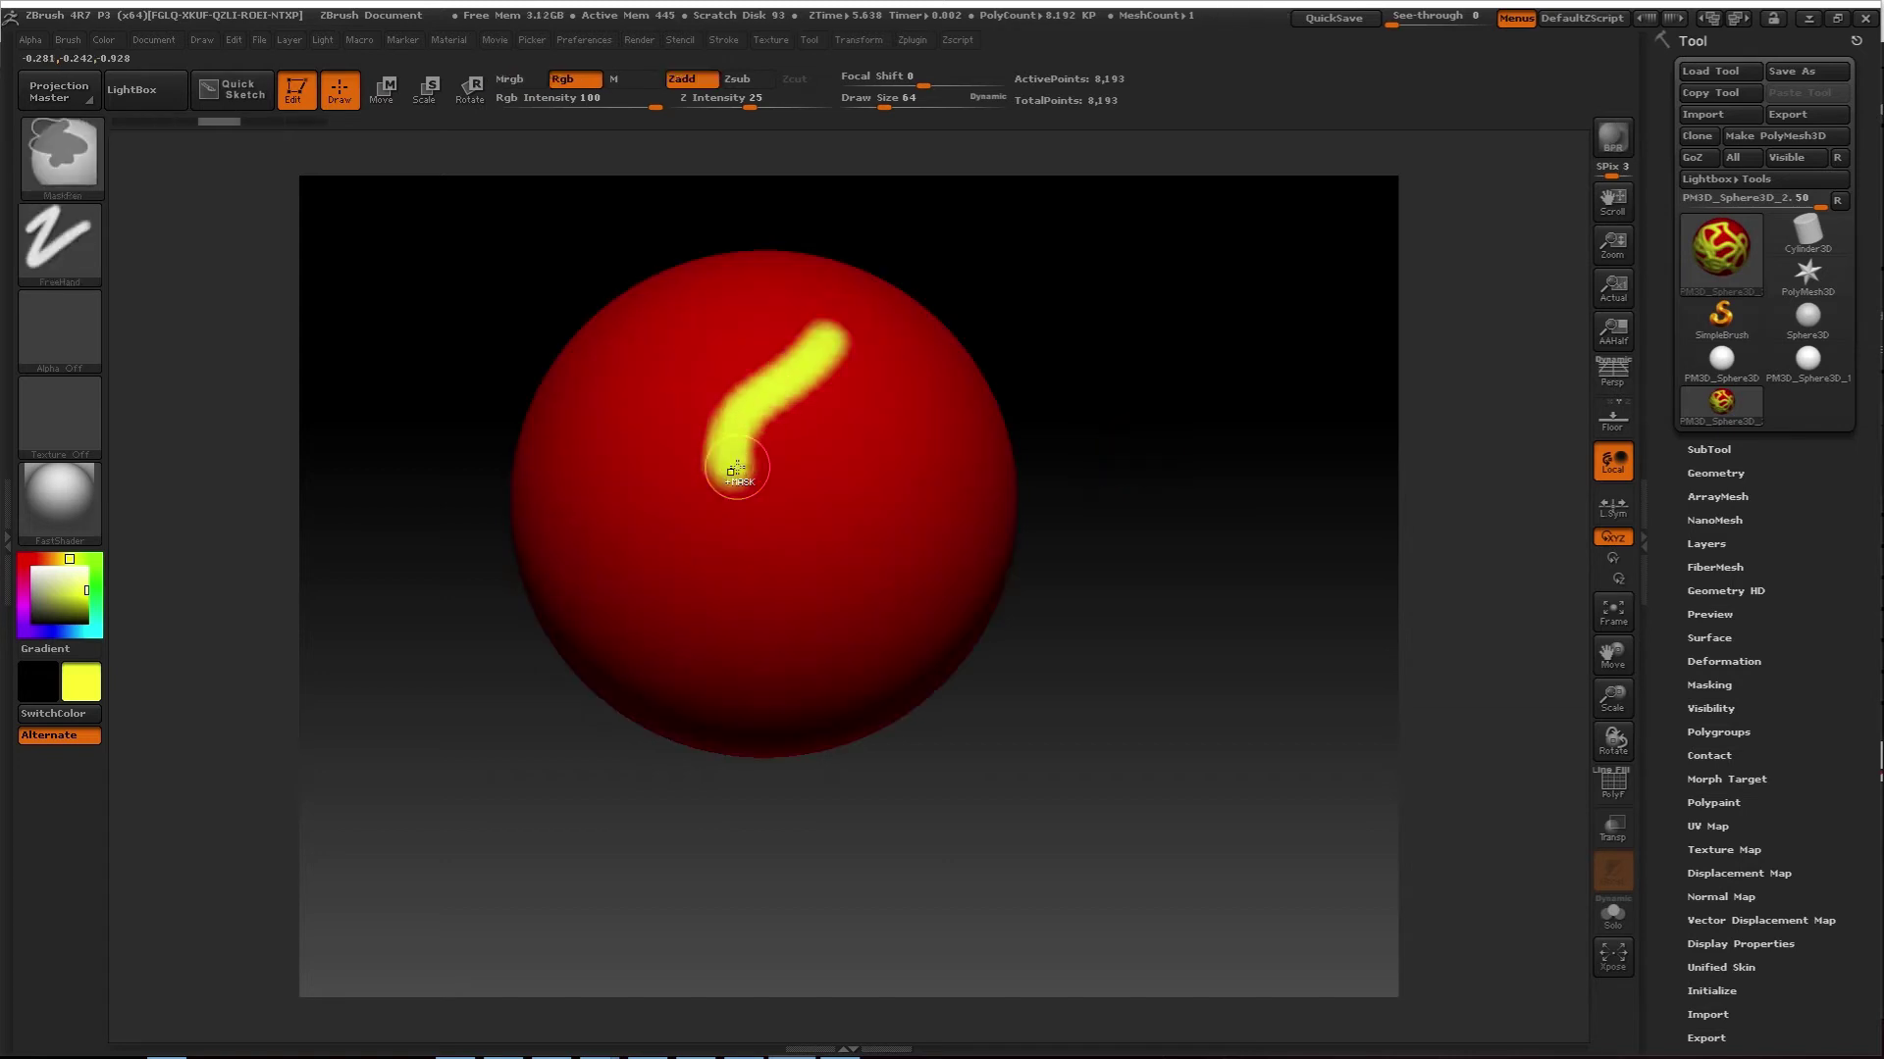
key(ctrl+z)
Add a layer named Diffuse 1 to the sphere, then try yellow strokes on it and undo them
scroll(1782, 632, down, 2)
click(1721, 426)
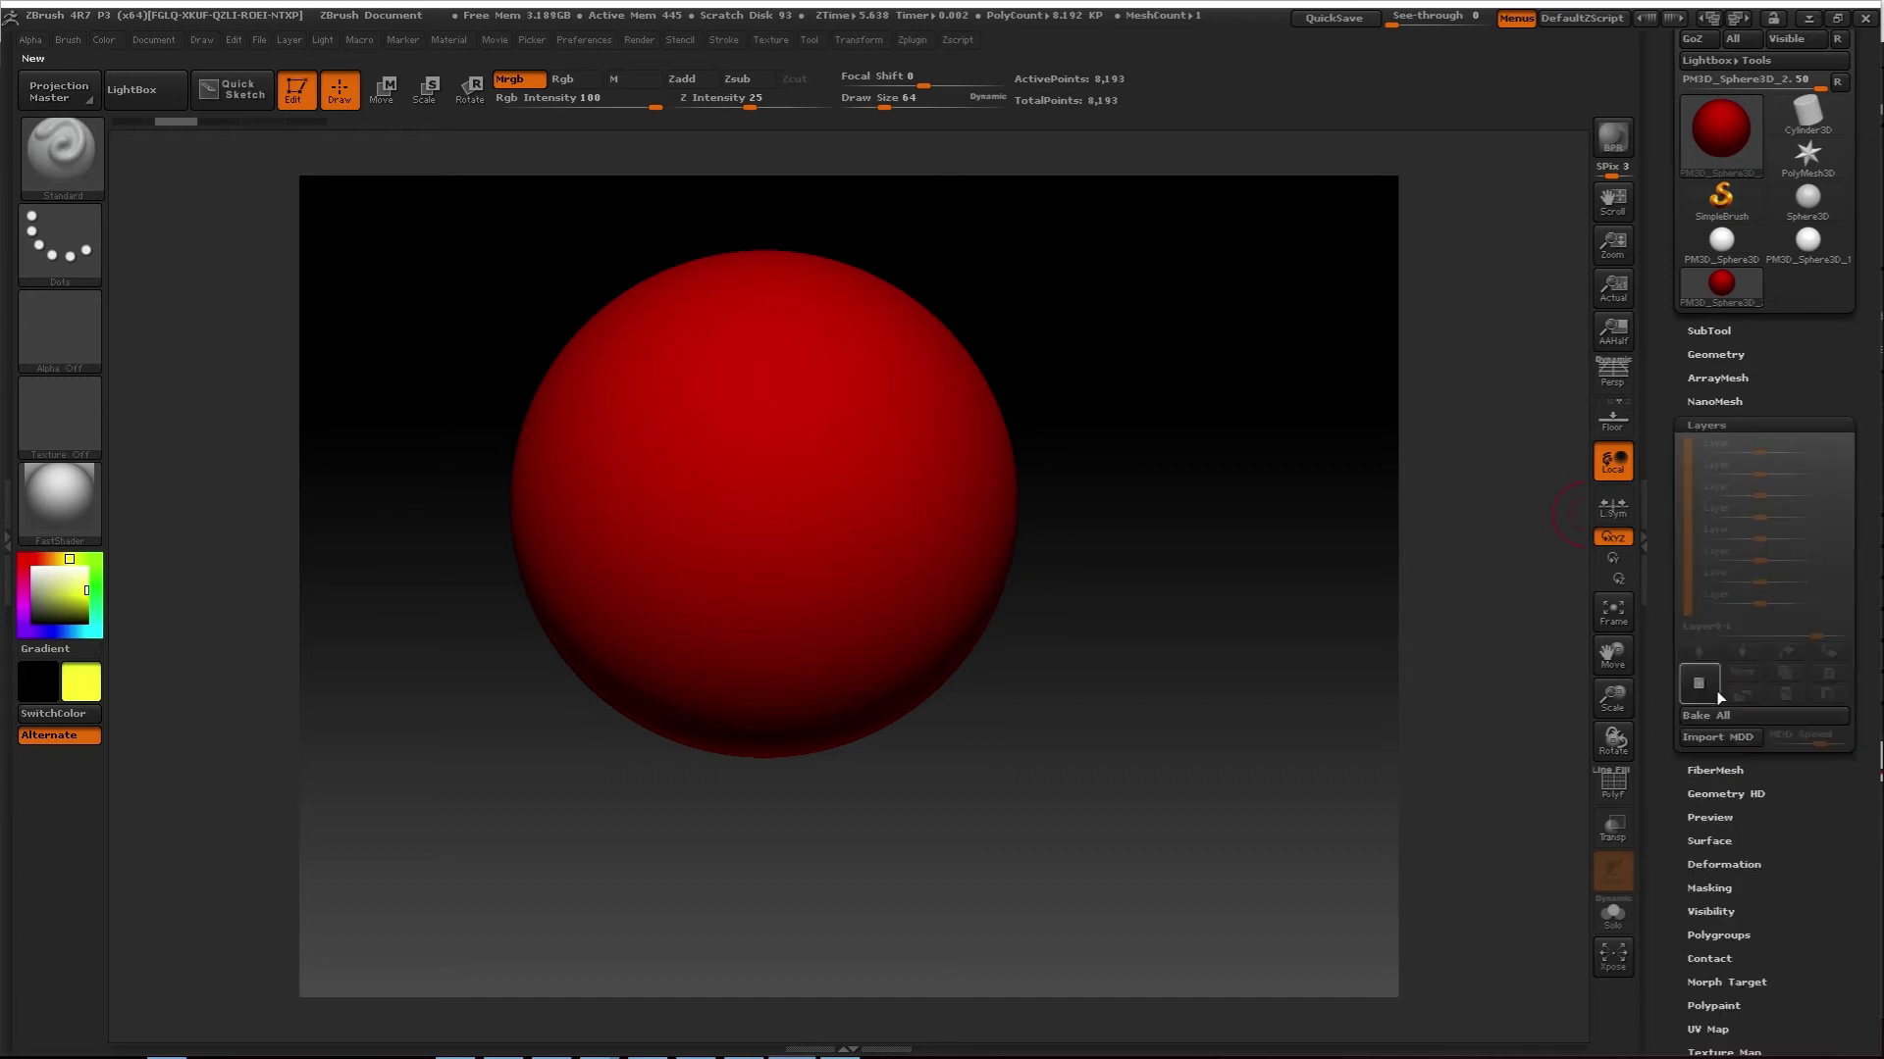
click(1696, 686)
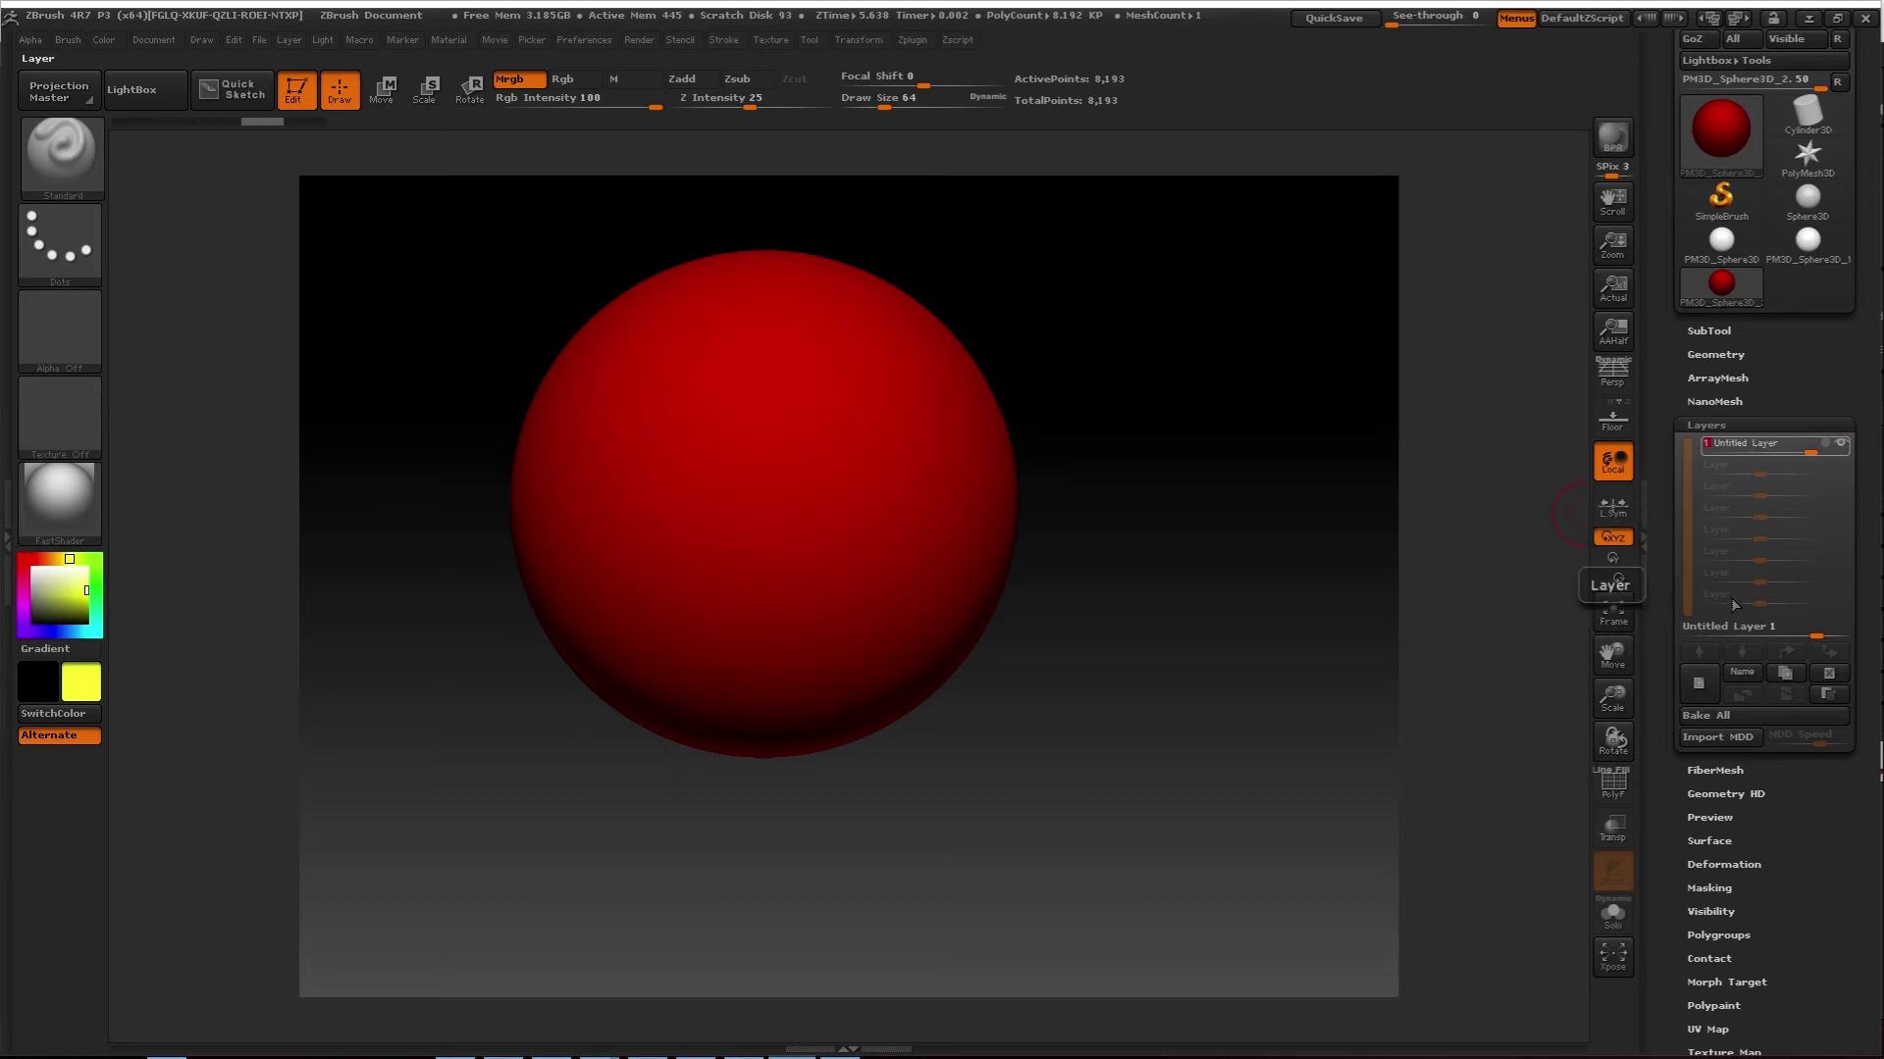
click(1743, 673)
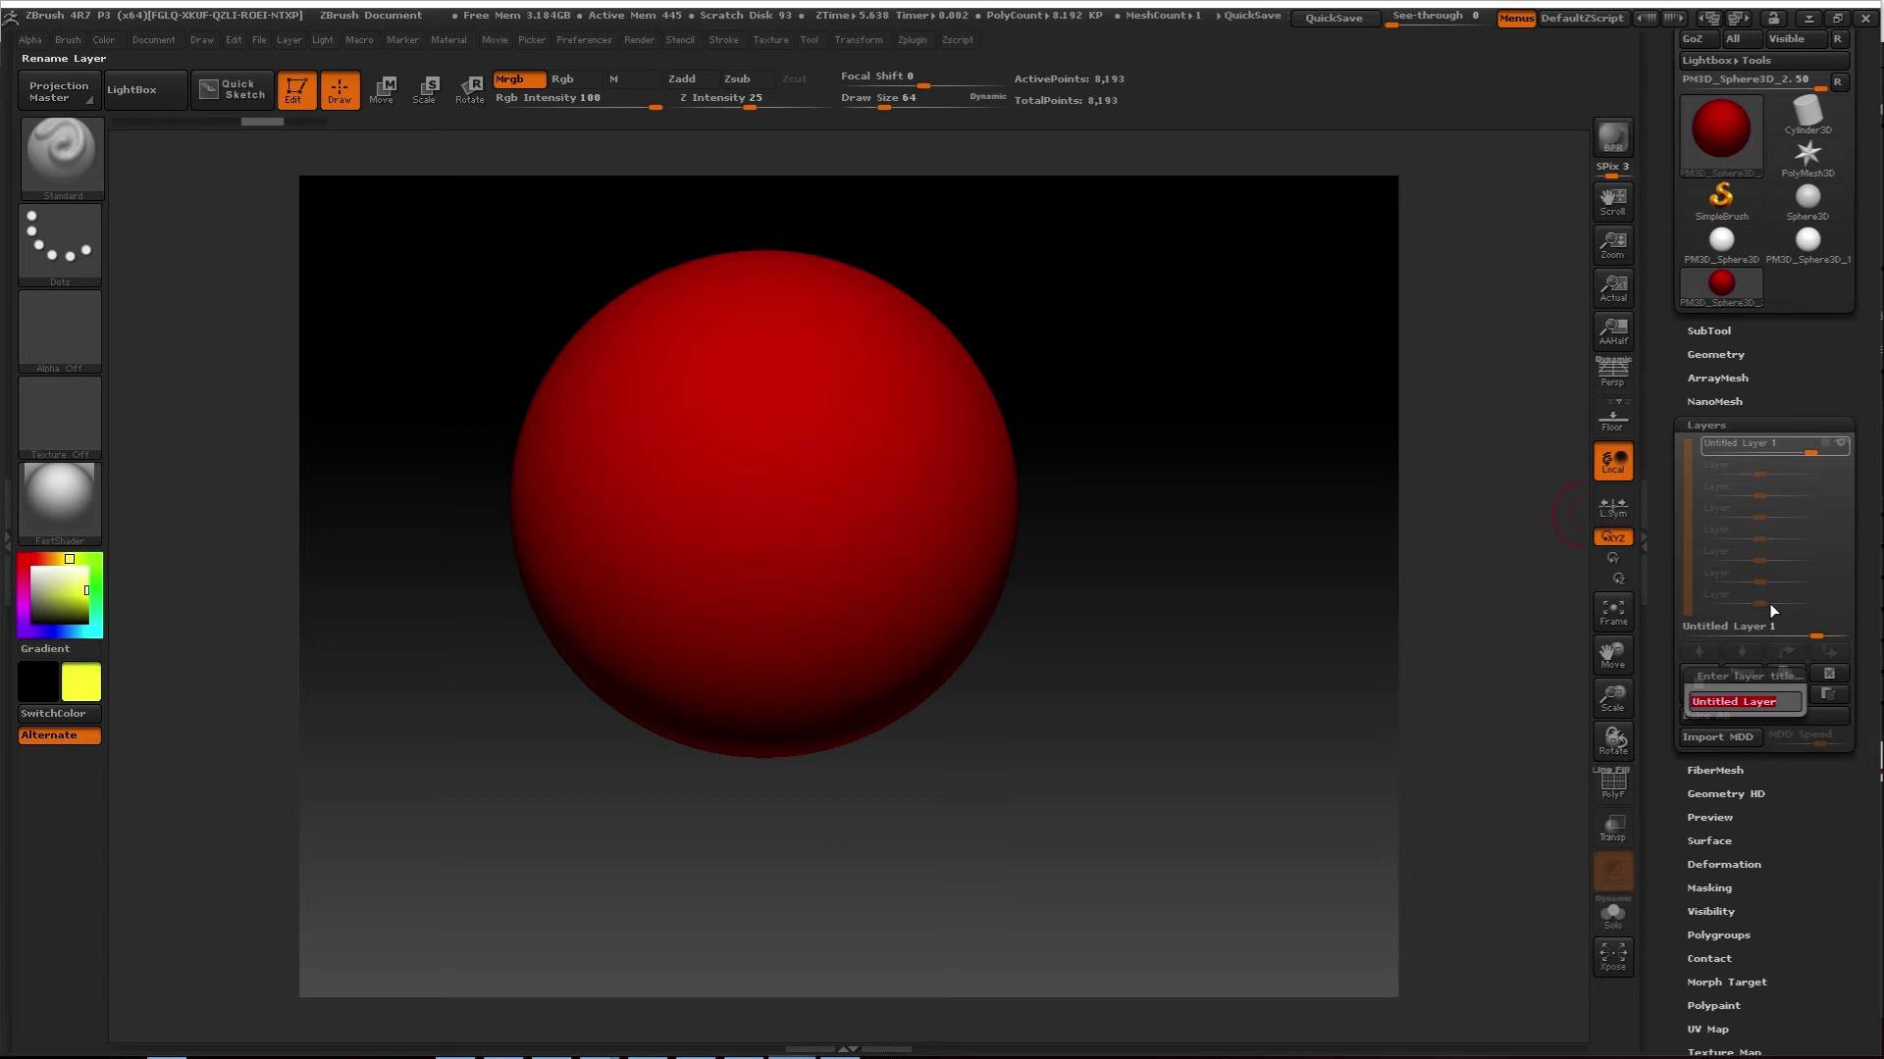
text(Diffuse 1)
key(Return)
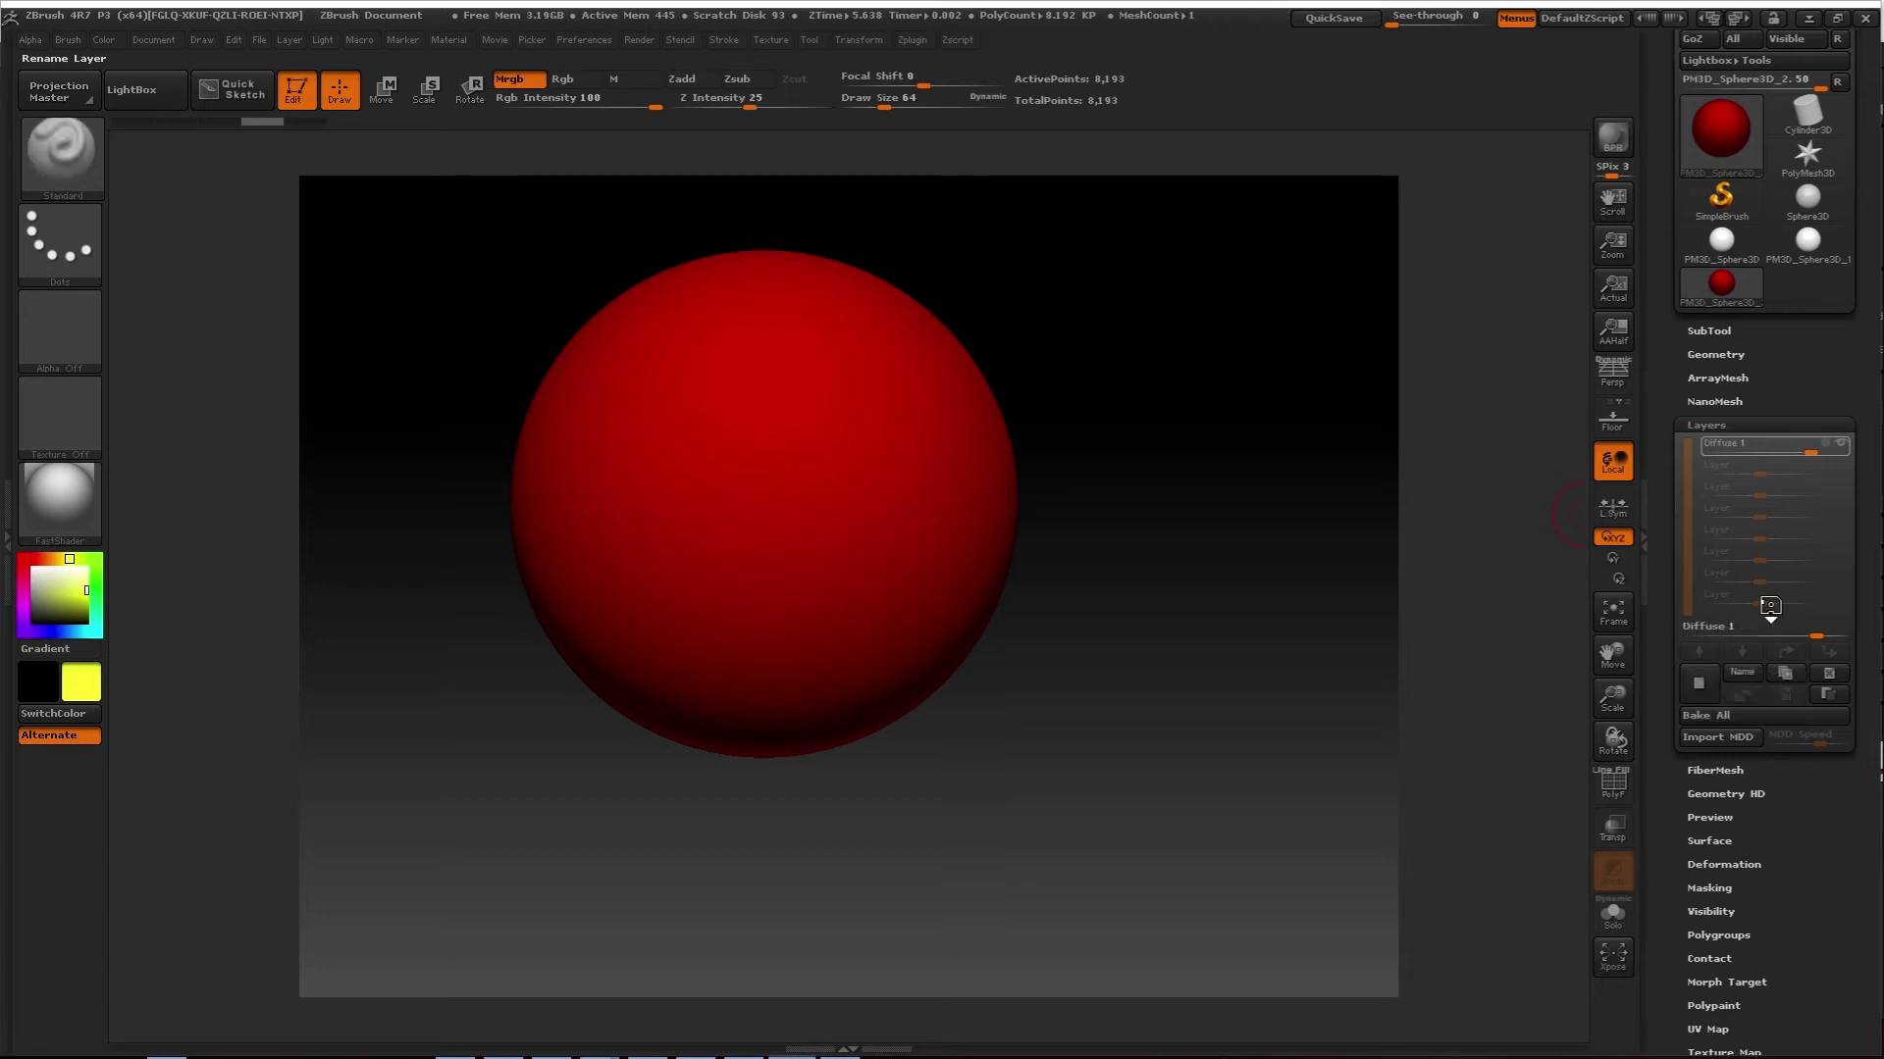
mouse_move(657, 374)
mouse_down()
mouse_move(581, 456)
mouse_move(840, 606)
mouse_up()
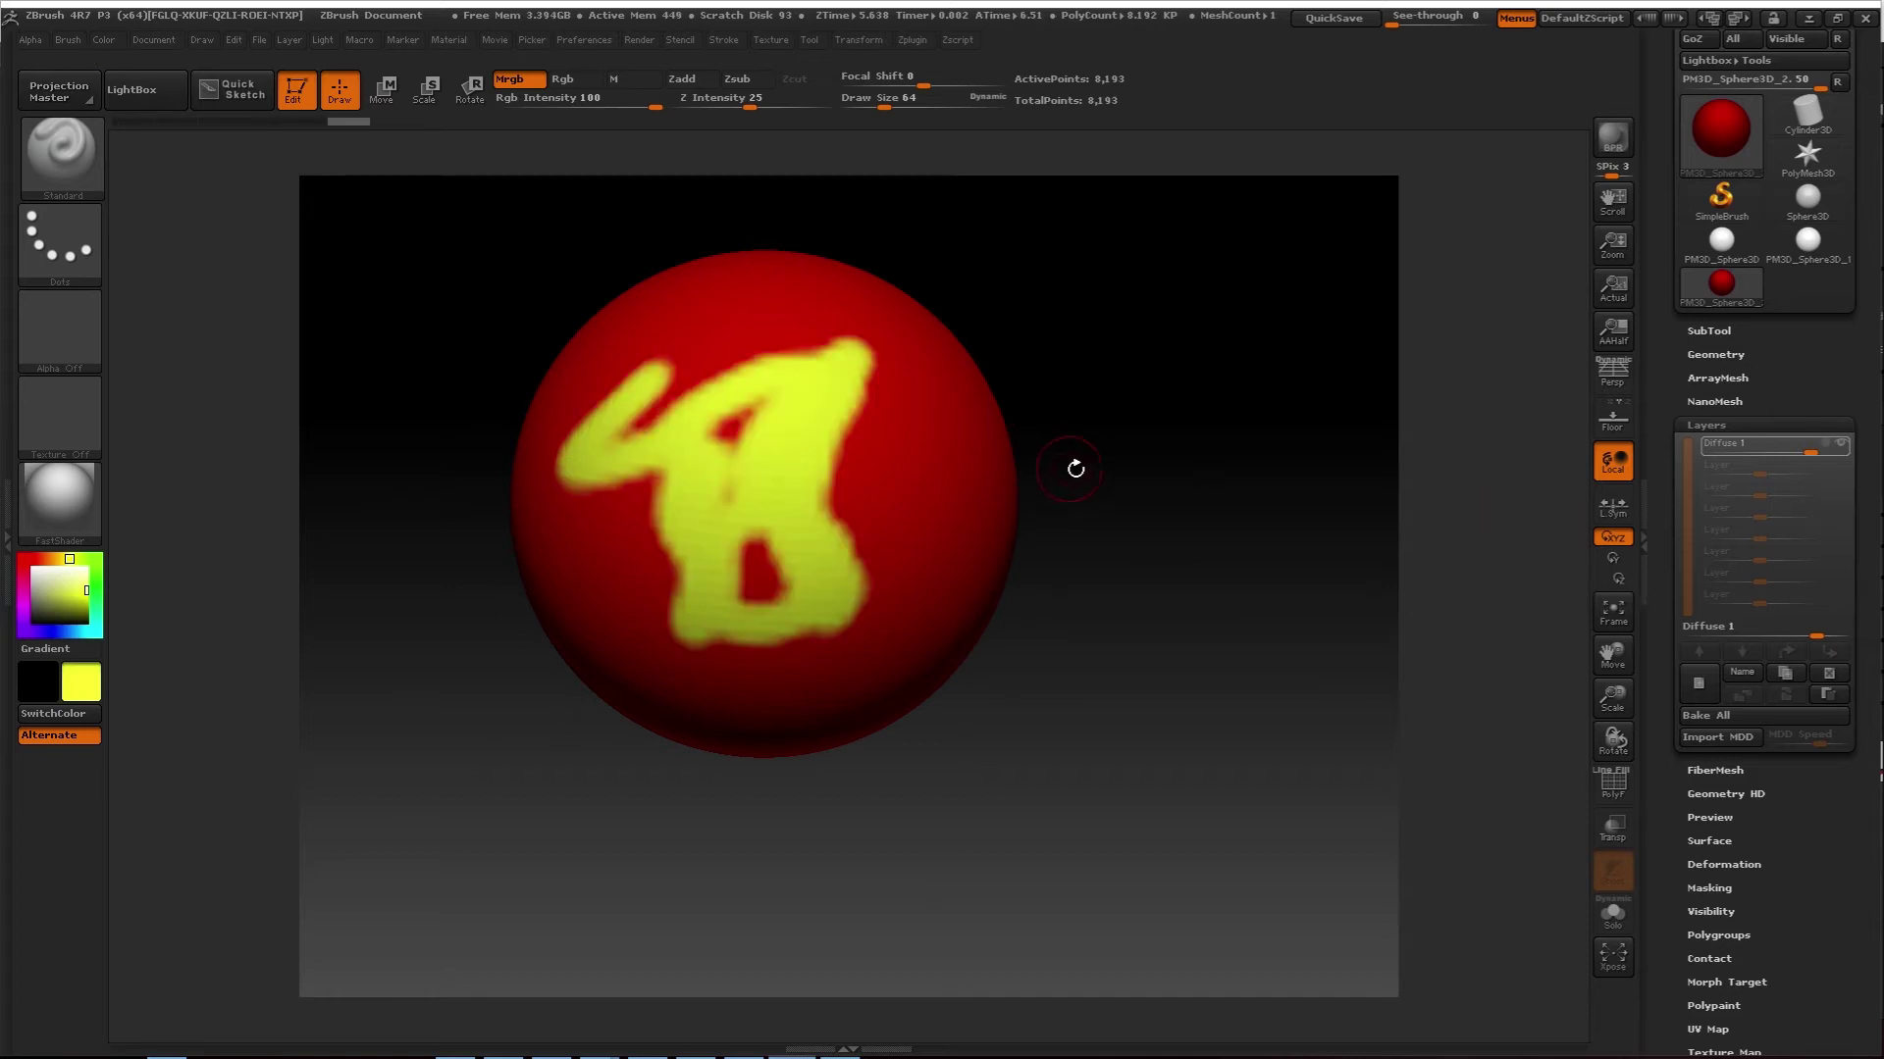
key(ctrl+z)
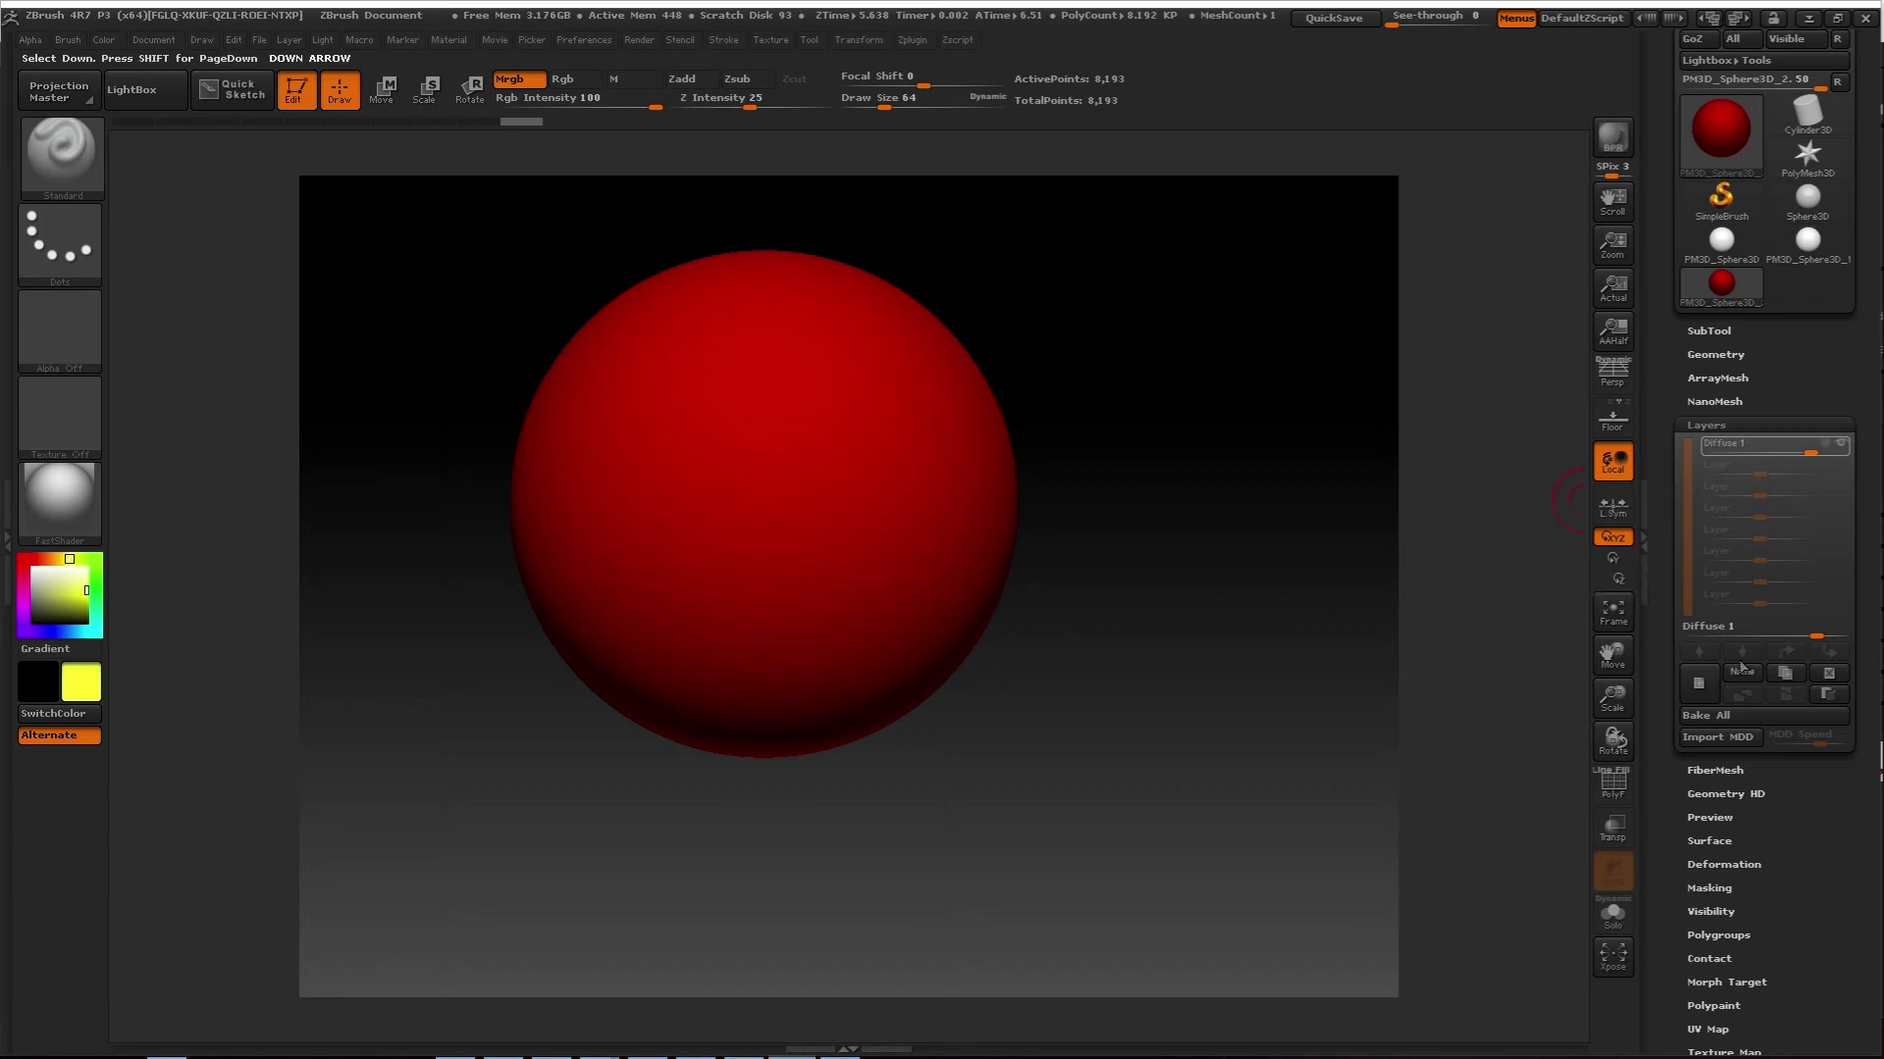
Add a second layer and paint yellow strokes on it across the front of the sphere
click(1698, 683)
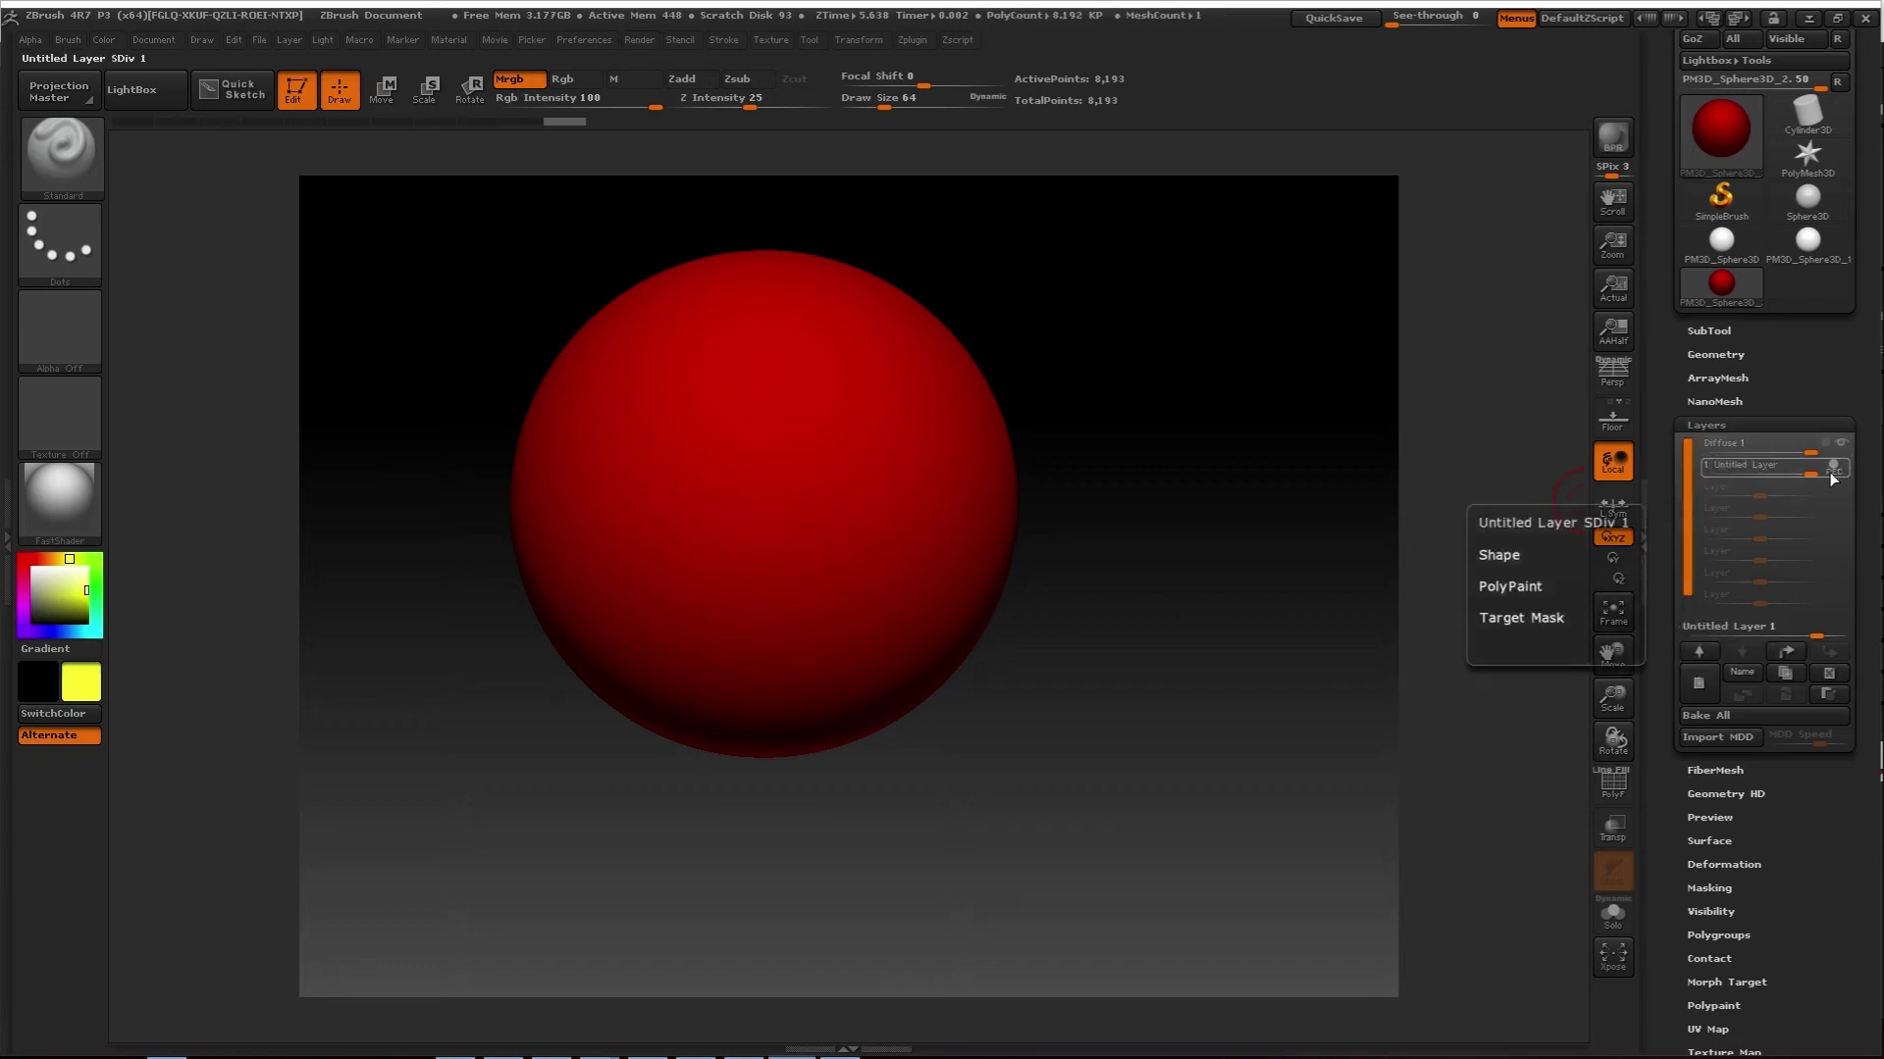
mouse_move(886, 398)
mouse_down()
mouse_move(674, 365)
mouse_move(775, 589)
mouse_move(755, 600)
mouse_up()
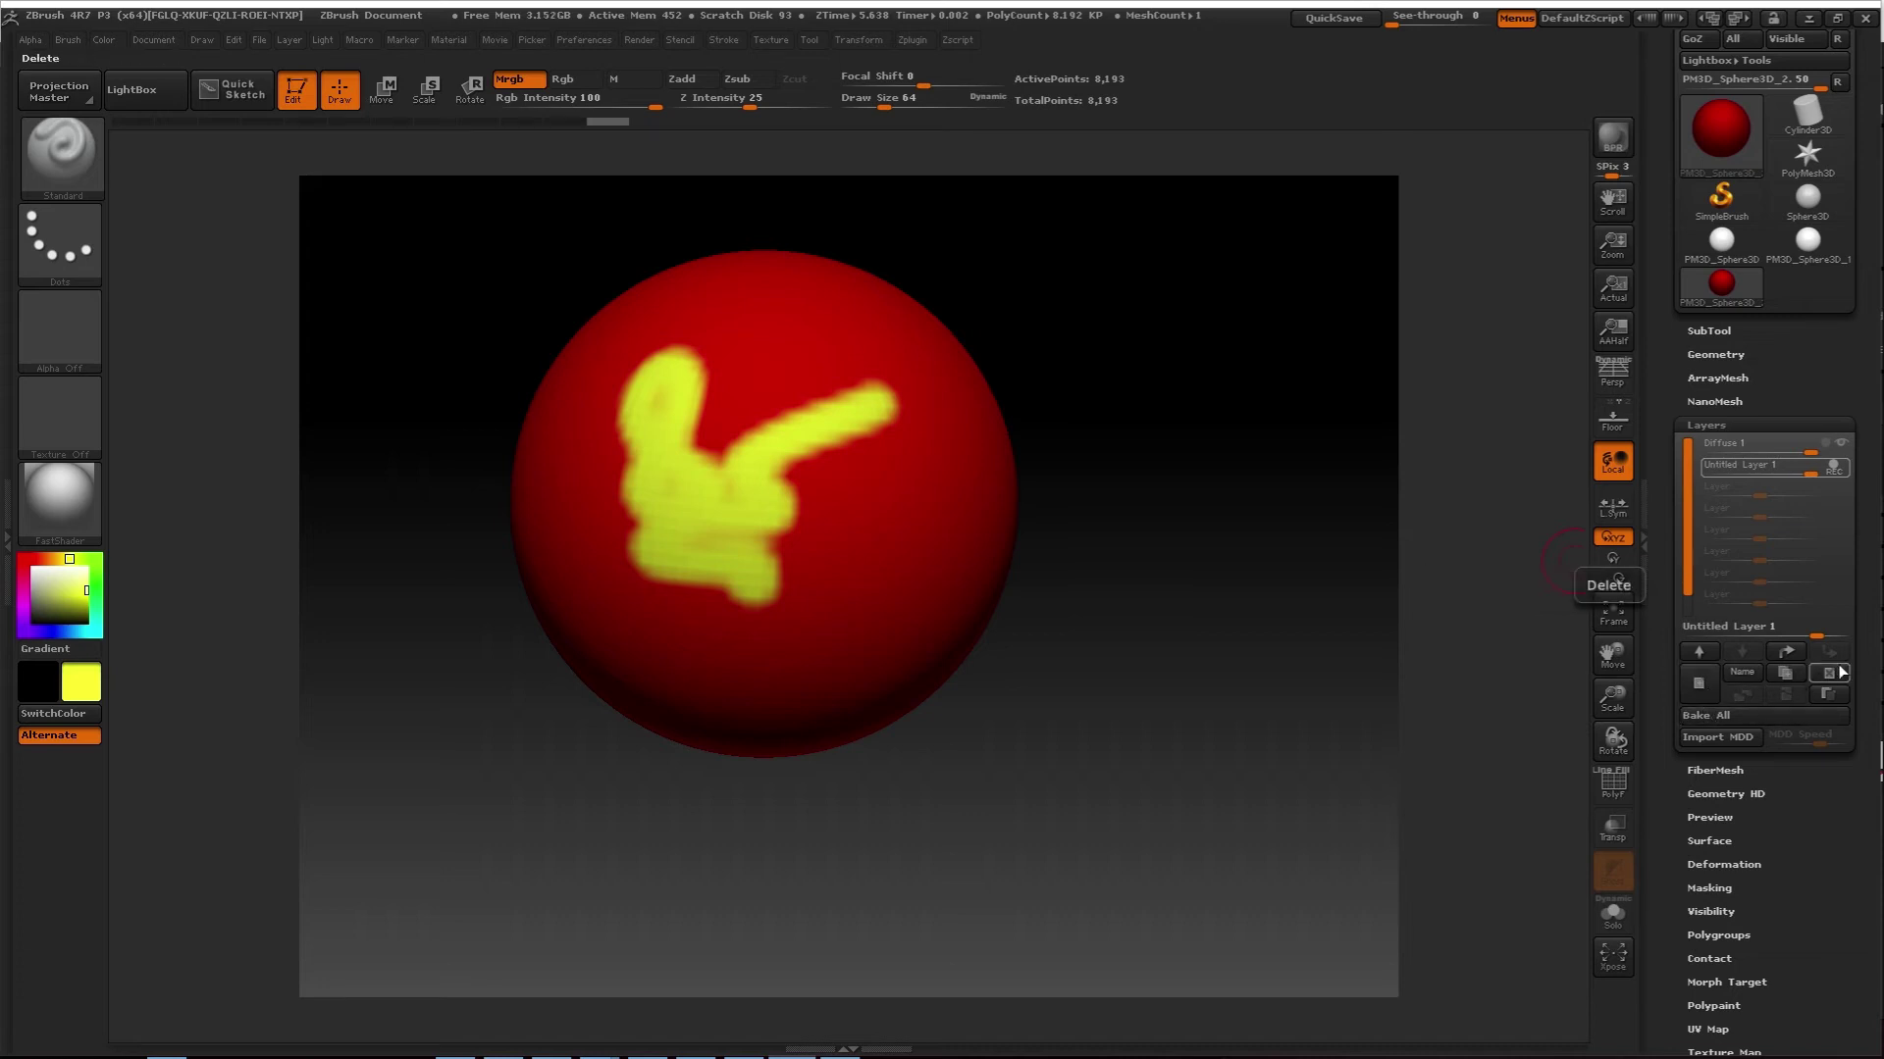
End recording on the untitled layer, put Diffuse 1 into record mode, and paint black strokes over the yellow ones
click(1834, 468)
click(1778, 445)
click(32, 622)
click(744, 498)
click(1831, 448)
mouse_move(776, 437)
mouse_down()
mouse_move(630, 577)
mouse_move(758, 452)
mouse_move(763, 579)
mouse_up()
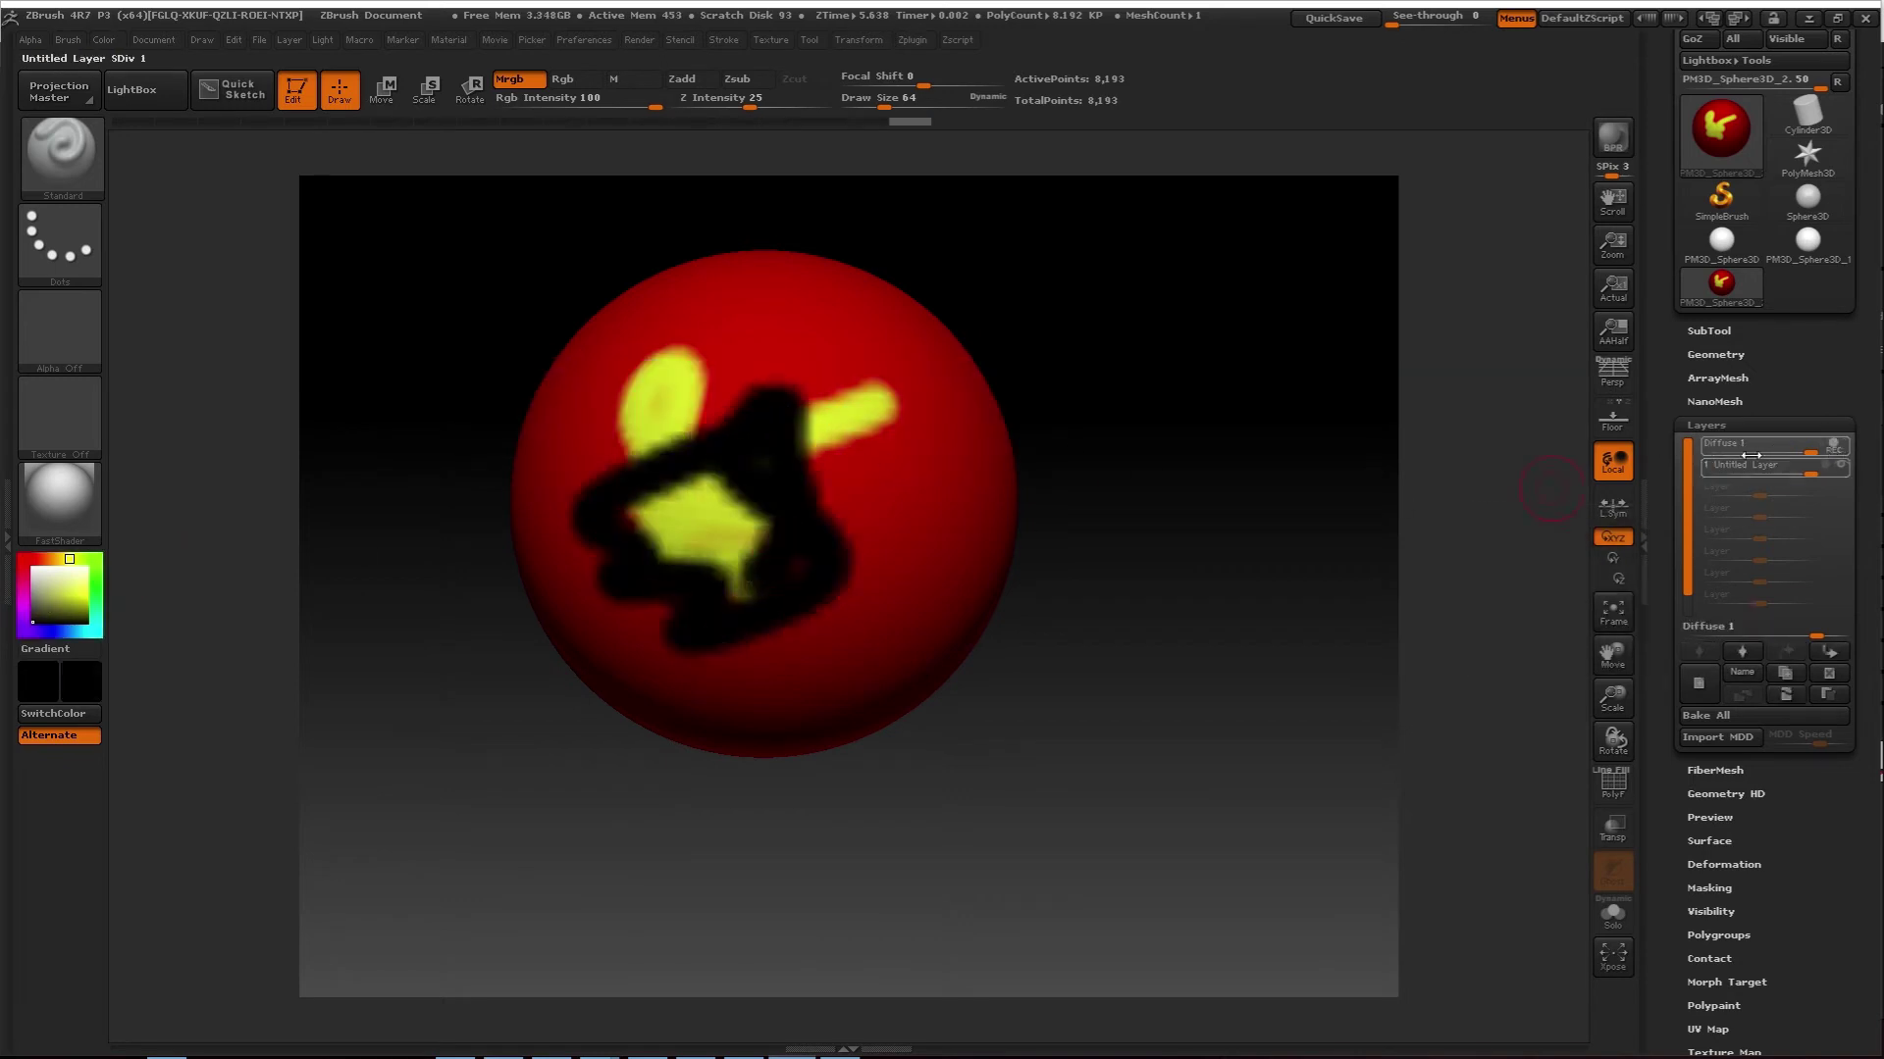
End recording on the Diffuse 1 layer and try a lower intensity on the untitled layer
click(1843, 447)
drag(1810, 474, 1749, 478)
mouse_move(1801, 465)
mouse_down()
mouse_move(1761, 468)
mouse_move(1821, 455)
mouse_up()
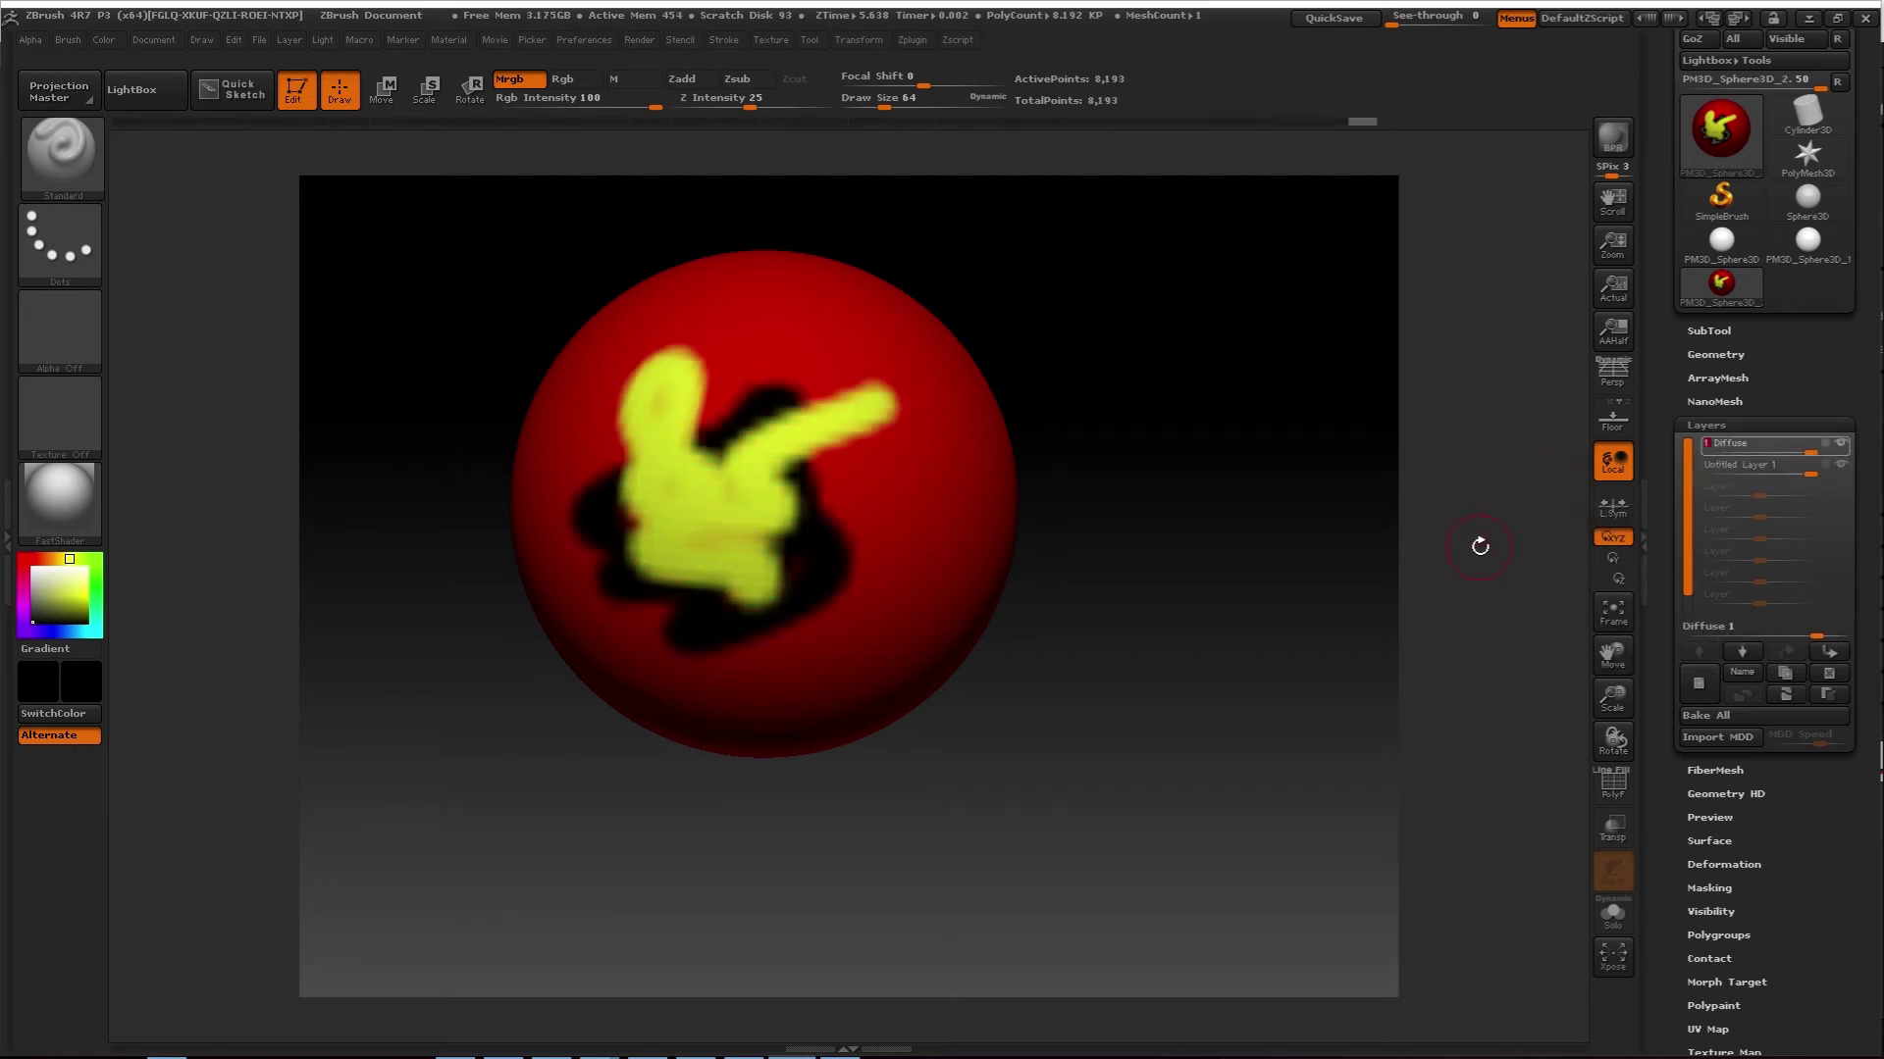
Move the Diffuse 1 layer below the untitled layer in the layer list
click(1746, 465)
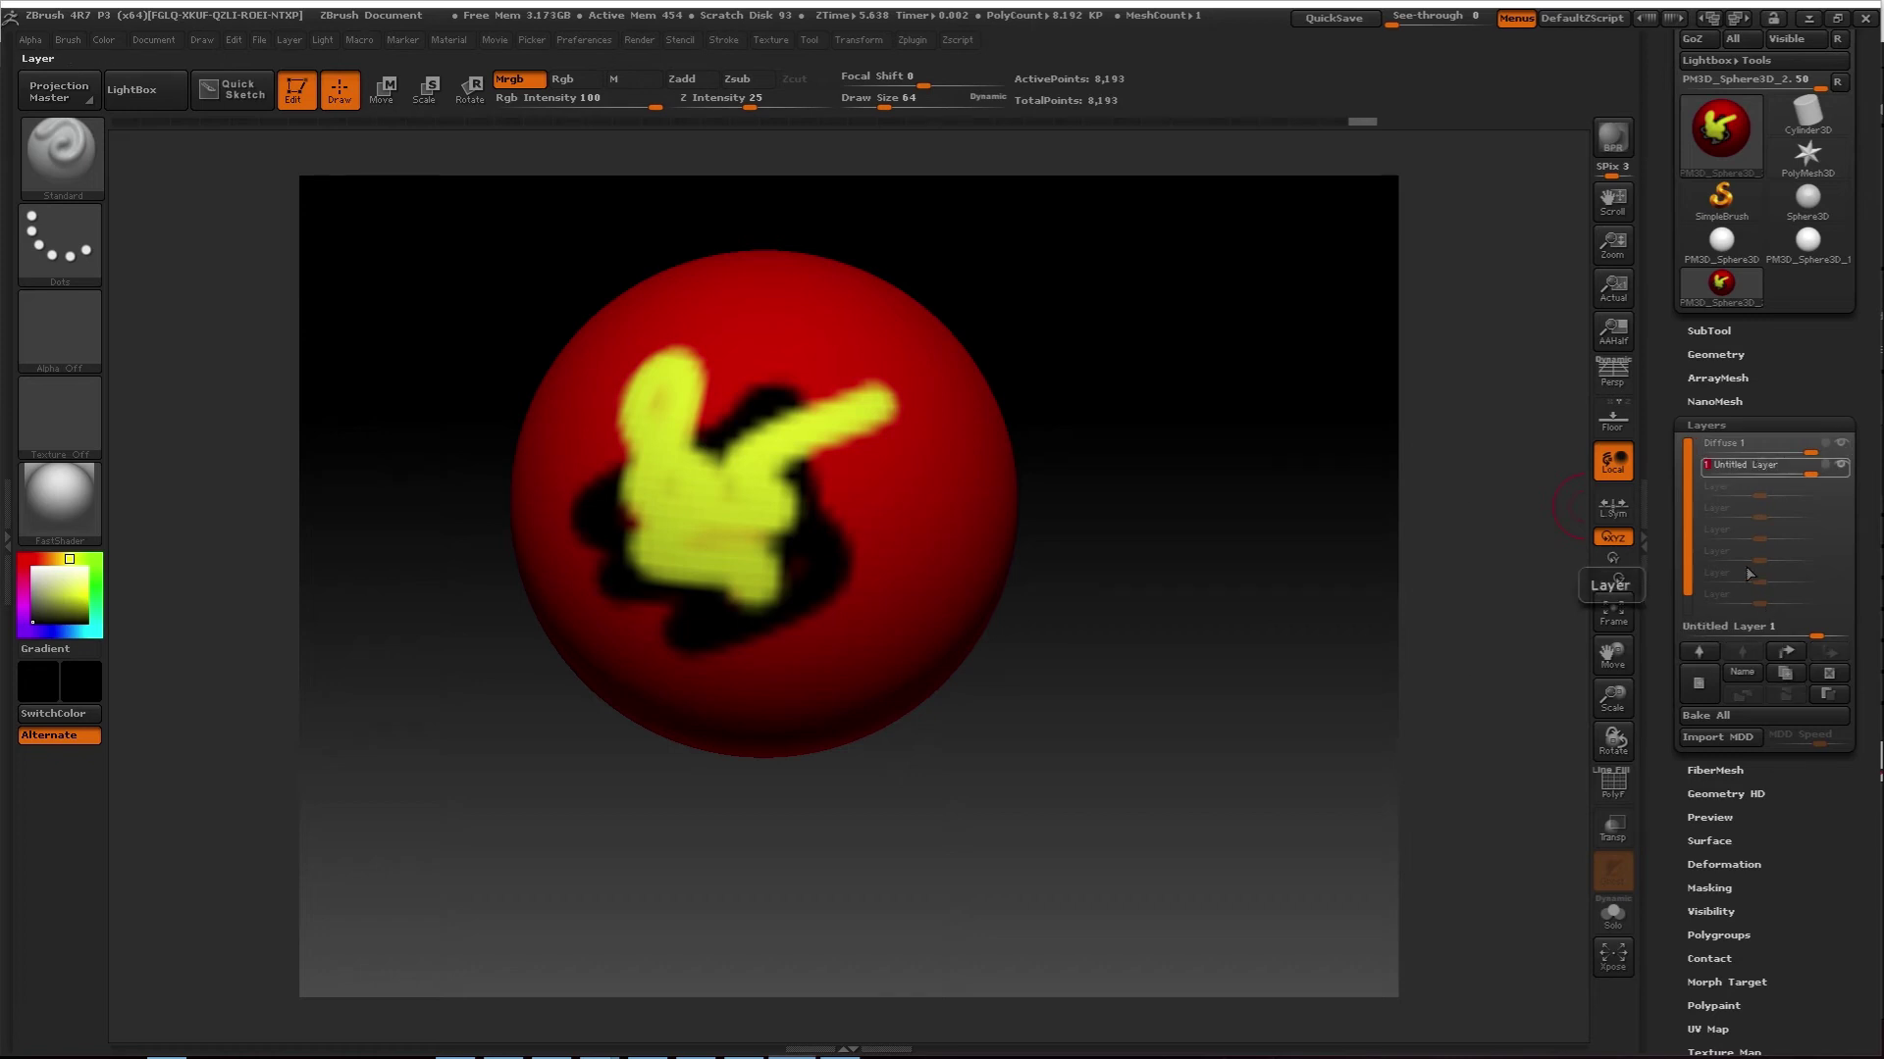
drag(1748, 444, 1748, 469)
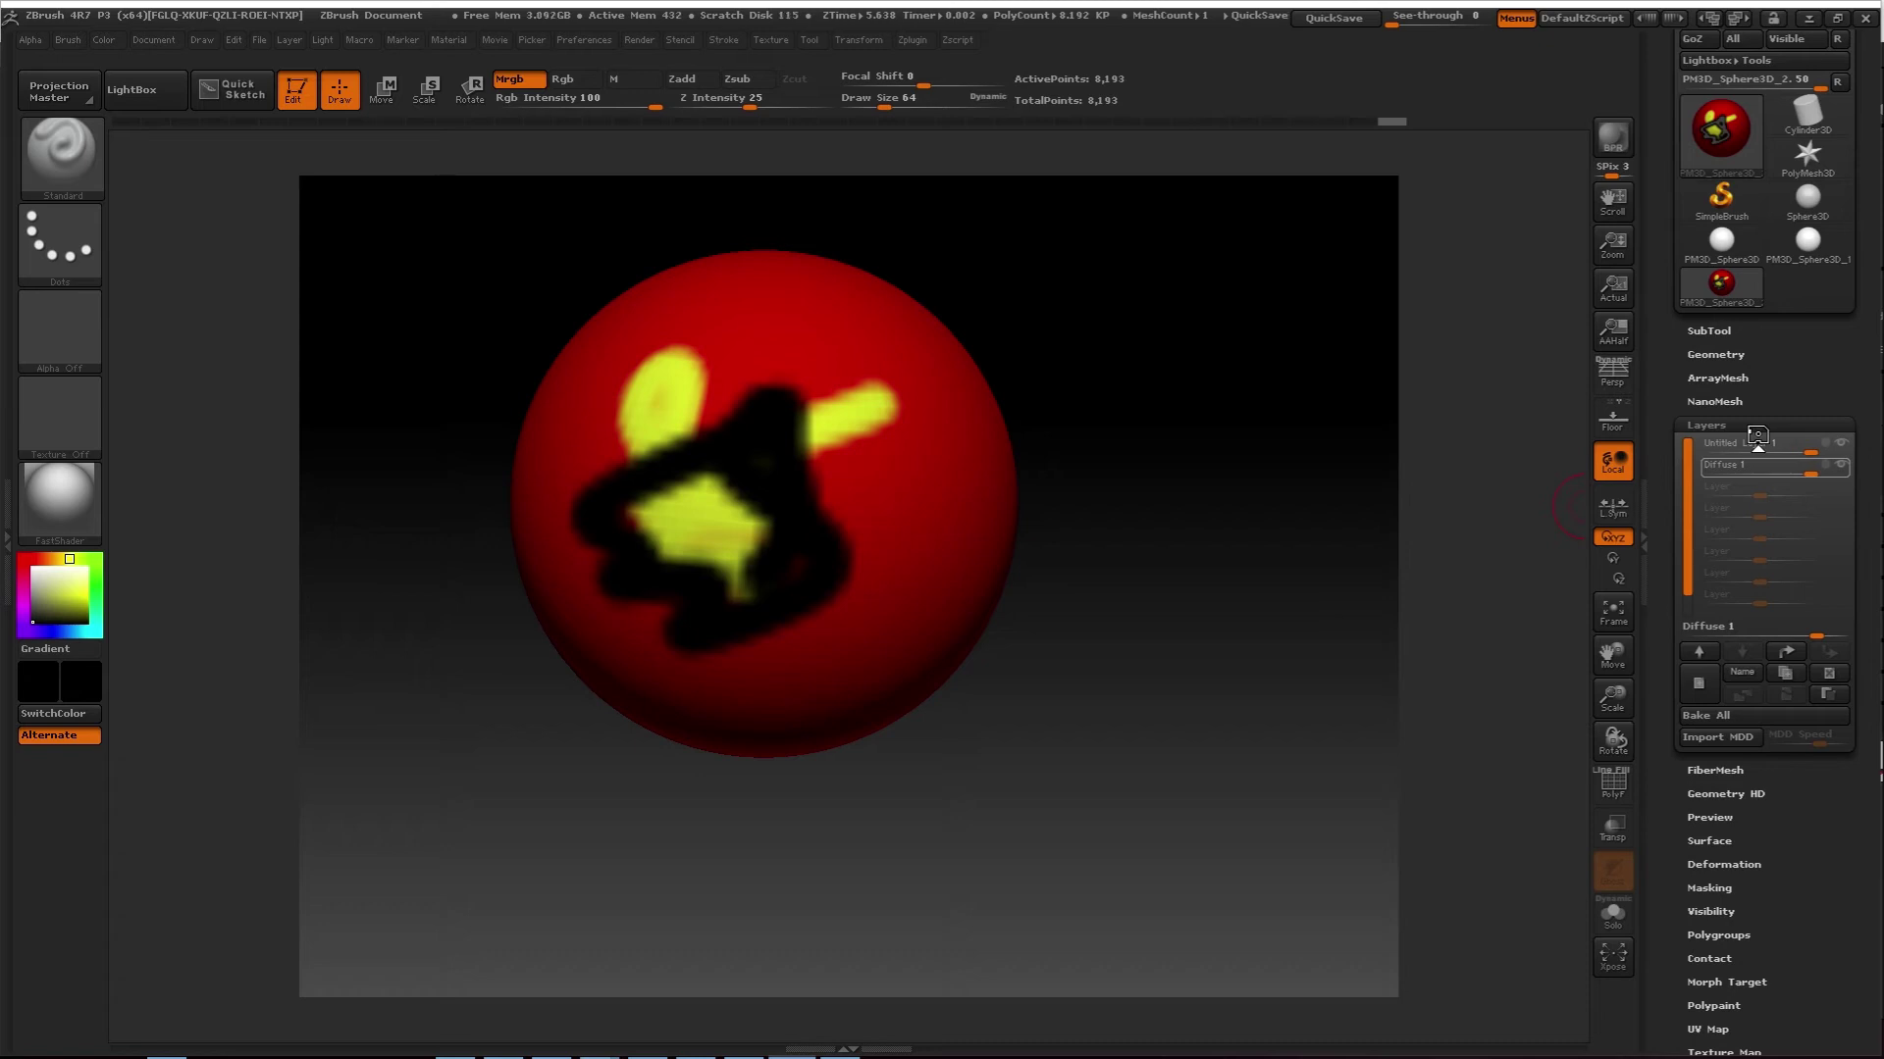
mouse_move(1167, 522)
mouse_down()
mouse_move(1082, 533)
mouse_move(1135, 525)
mouse_move(1159, 436)
mouse_move(1152, 475)
mouse_move(1177, 471)
mouse_move(1178, 449)
mouse_move(1193, 480)
mouse_move(1207, 458)
mouse_move(1236, 471)
mouse_move(1132, 500)
mouse_move(1162, 467)
mouse_move(1149, 529)
mouse_up()
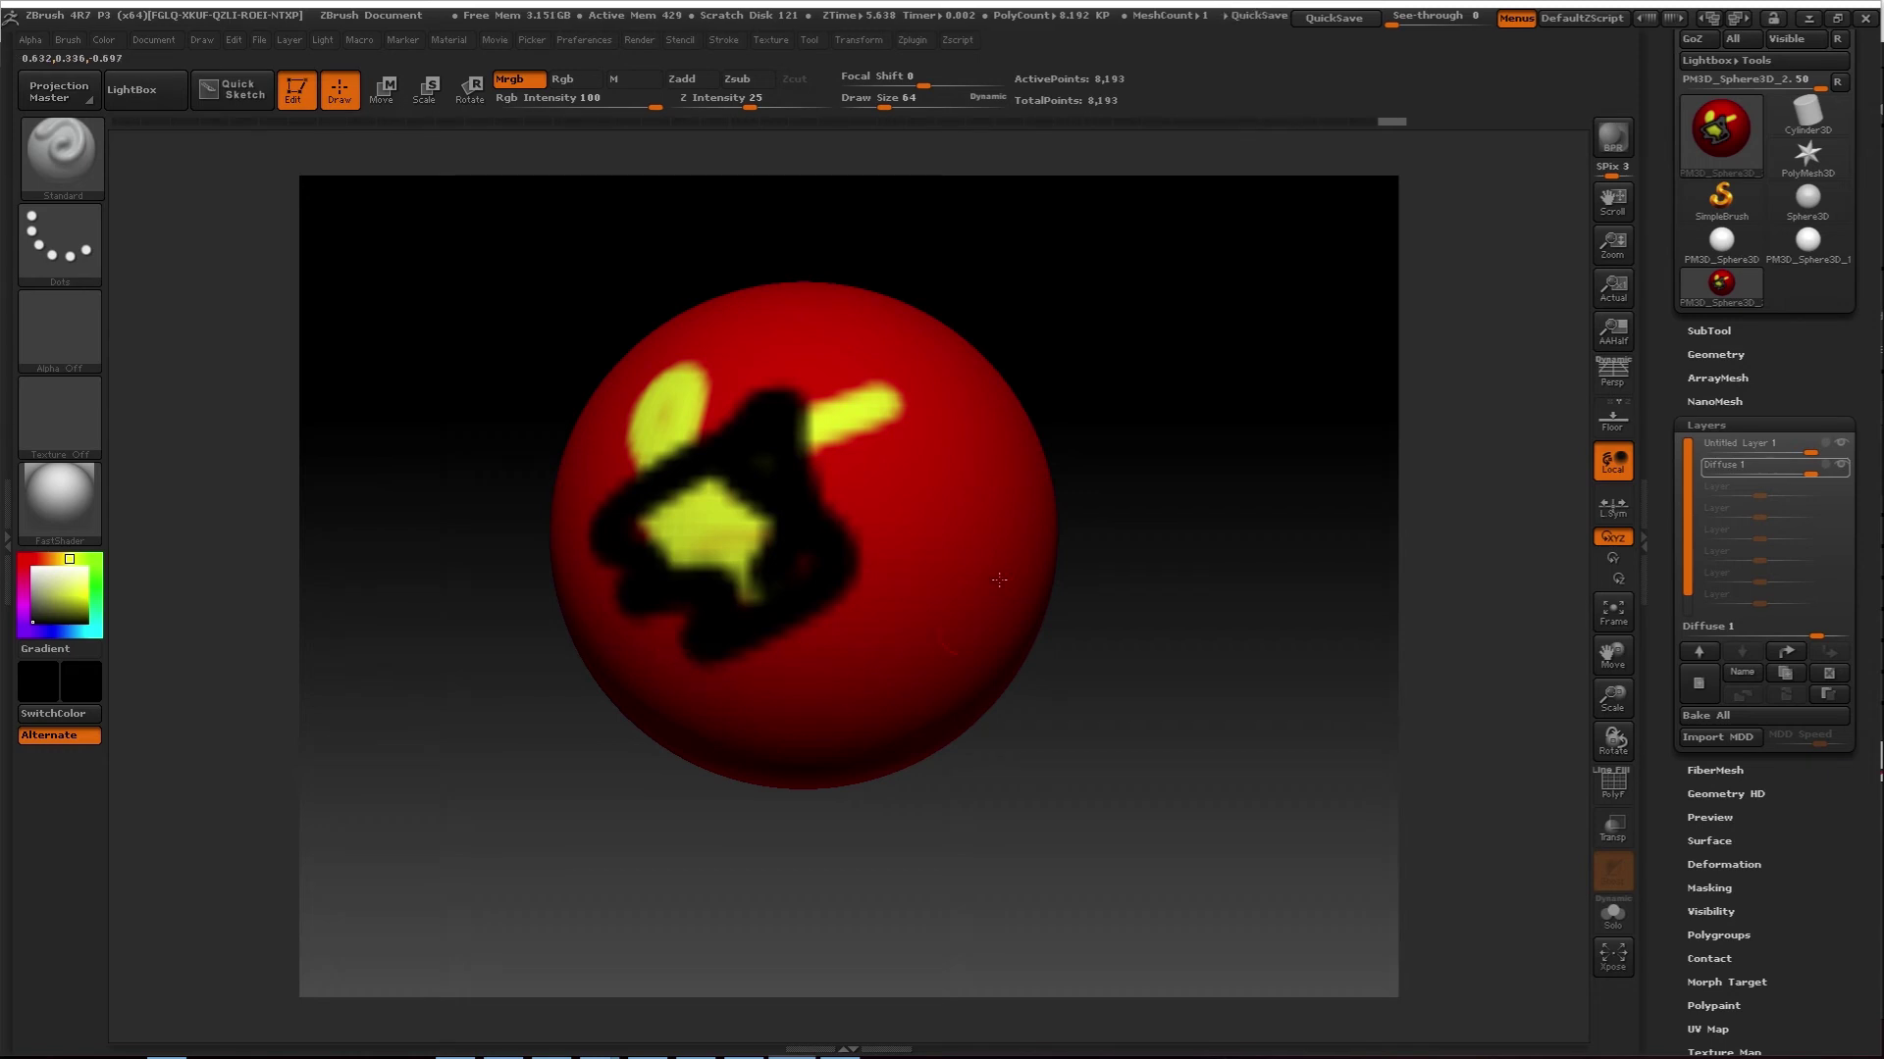
Unwrap the sphere's UVs with the UV Master plugin
drag(1803, 820, 1812, 678)
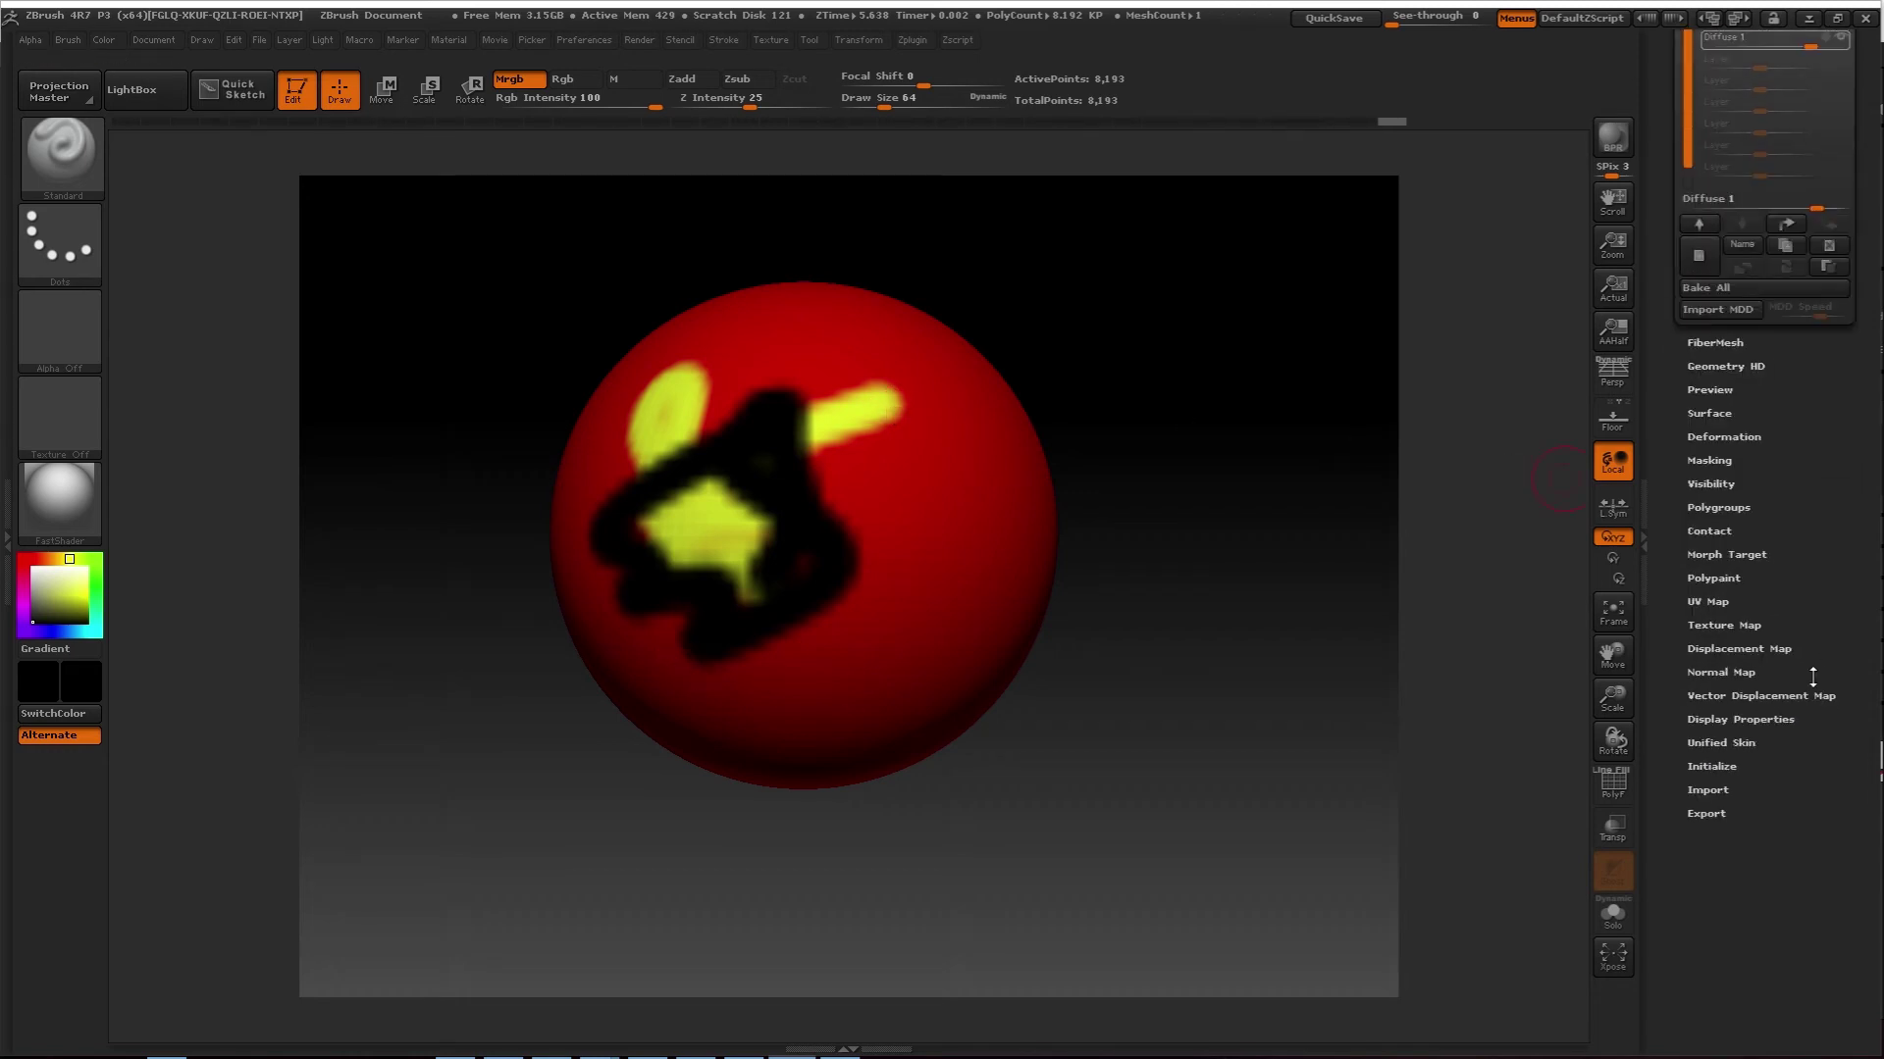
drag(1822, 501, 1818, 844)
click(961, 41)
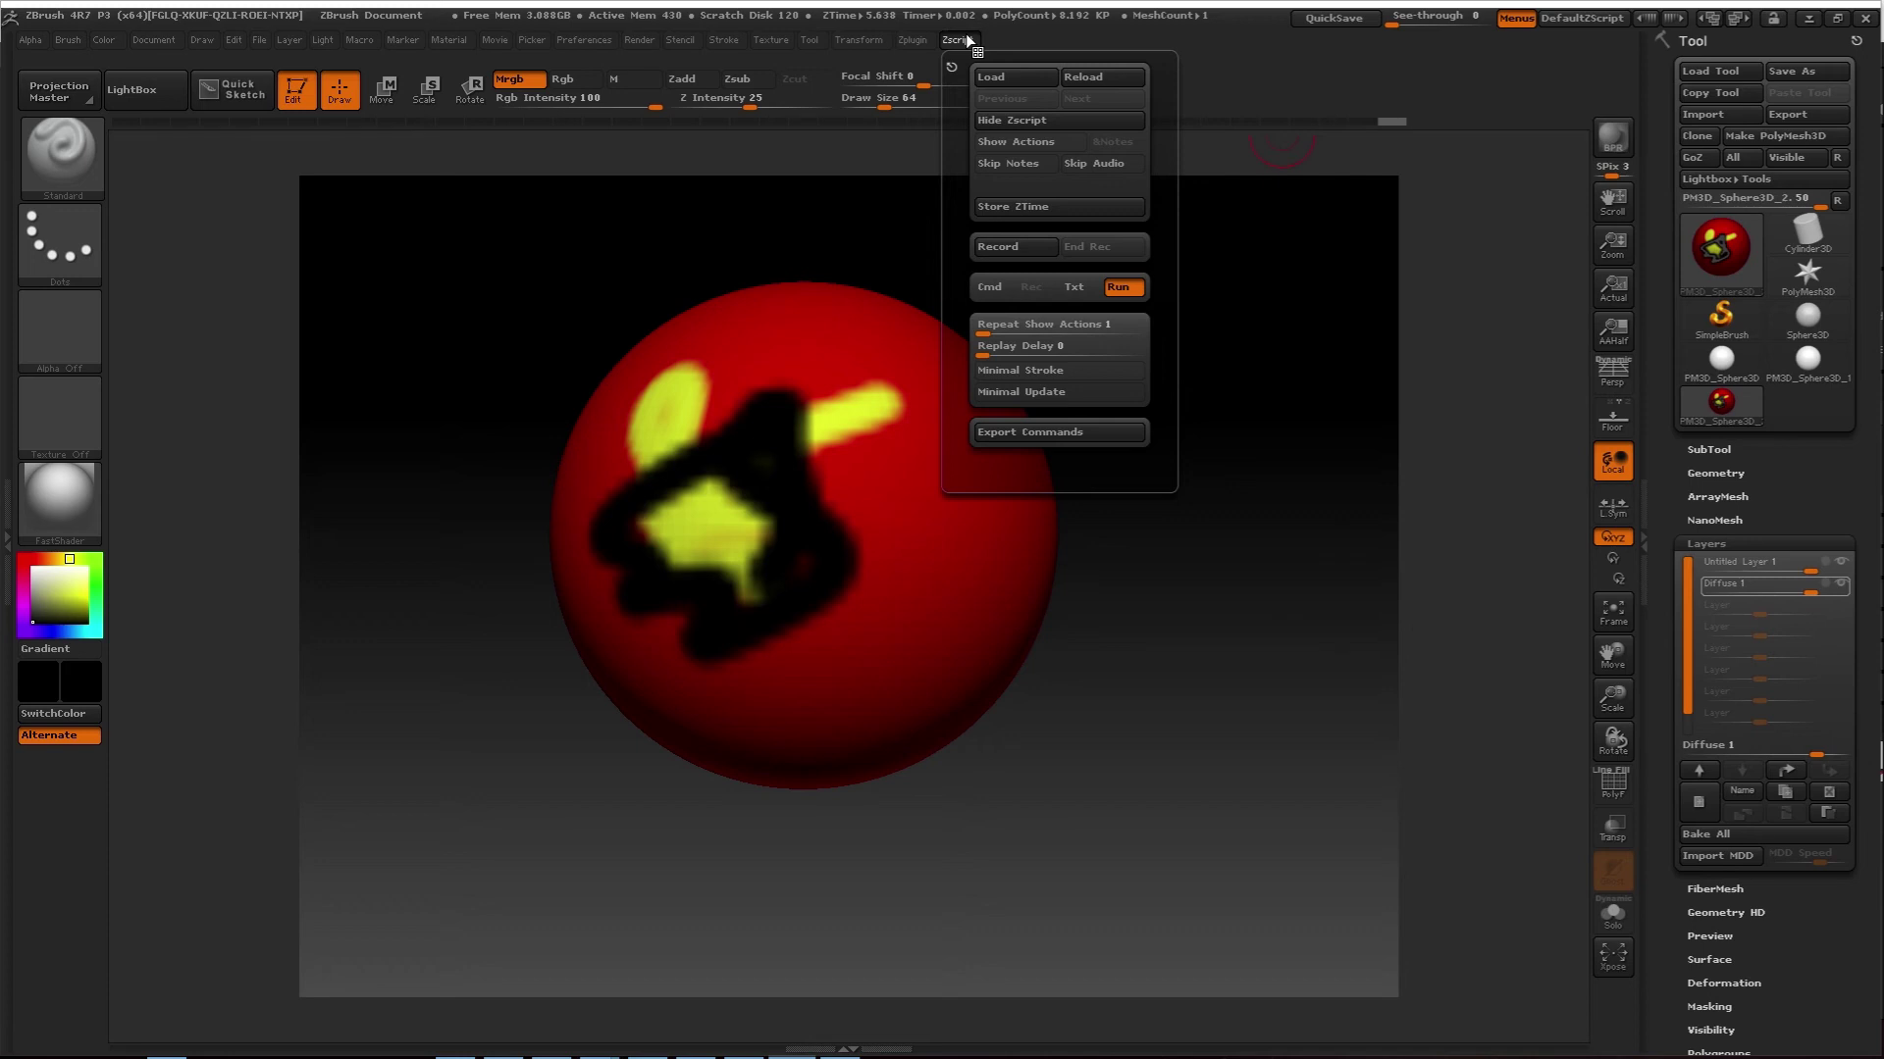
click(911, 40)
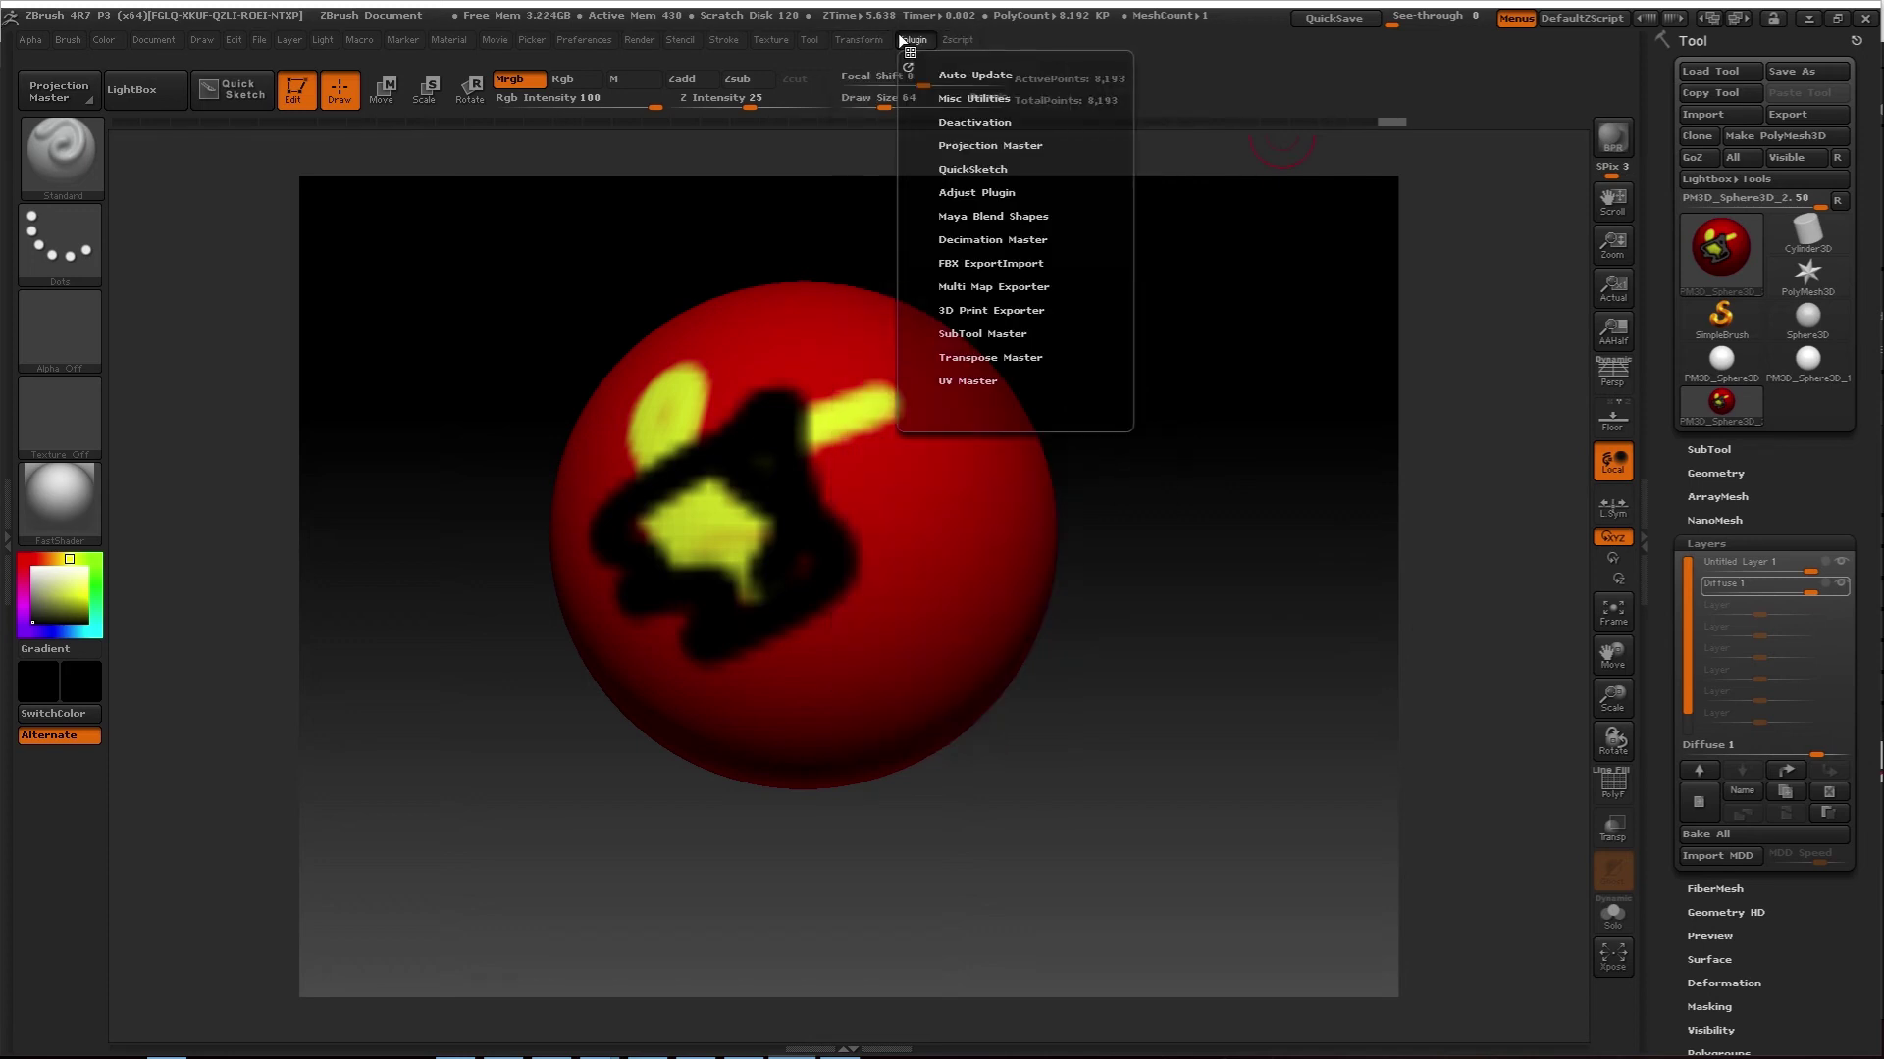
click(964, 379)
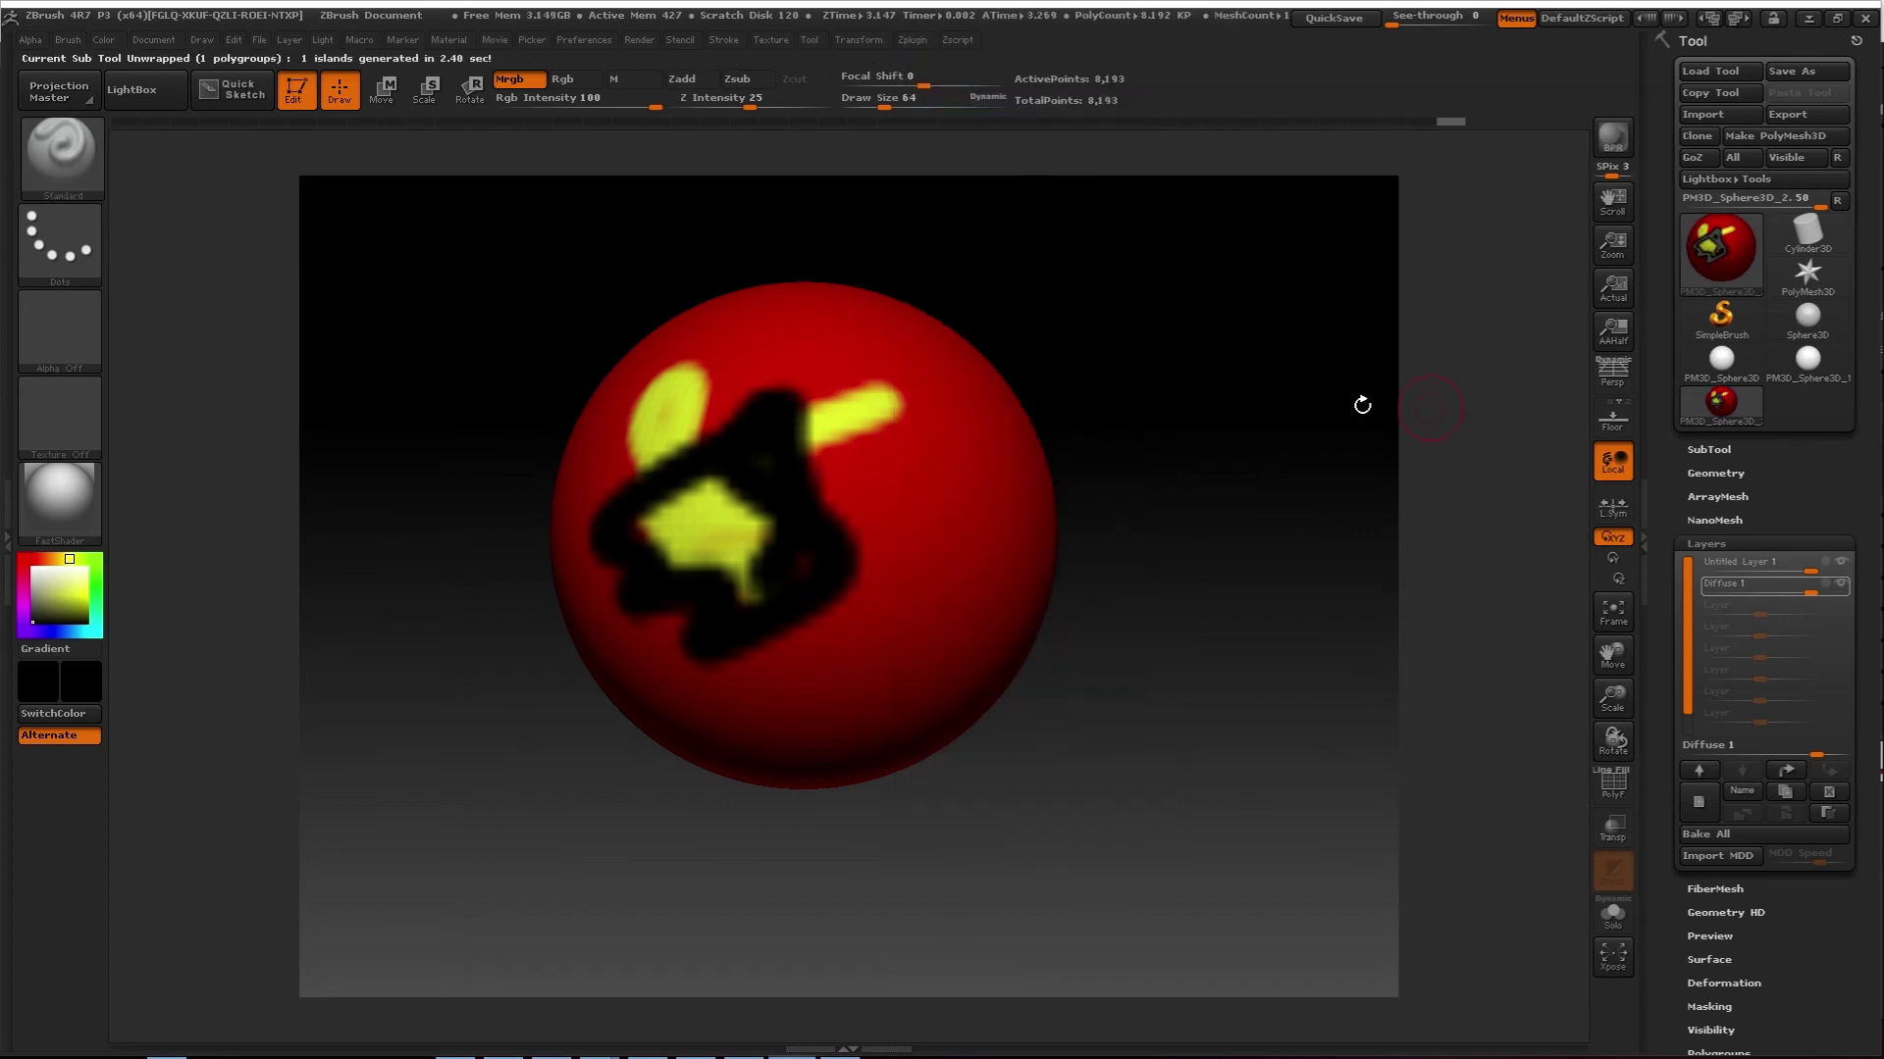
Examine the sphere's UV map size and border settings
click(1733, 546)
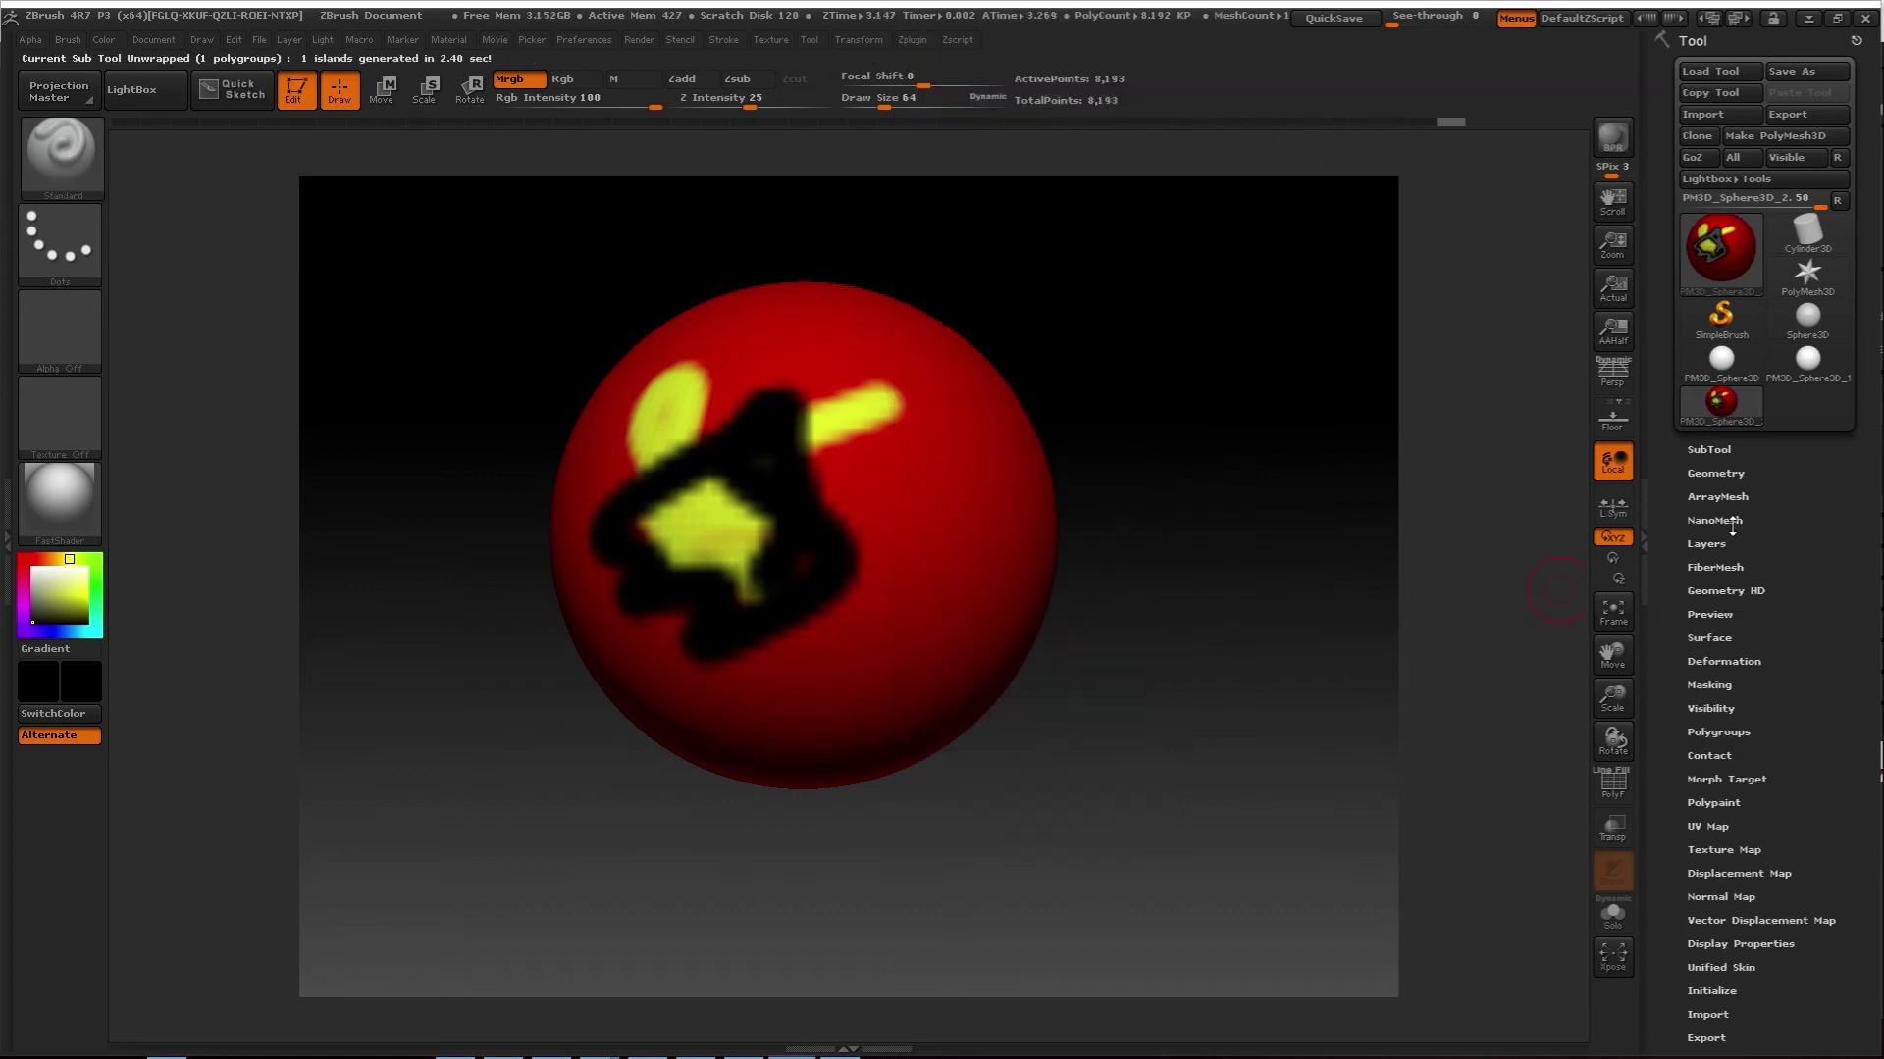
scroll(1775, 667, down, 2)
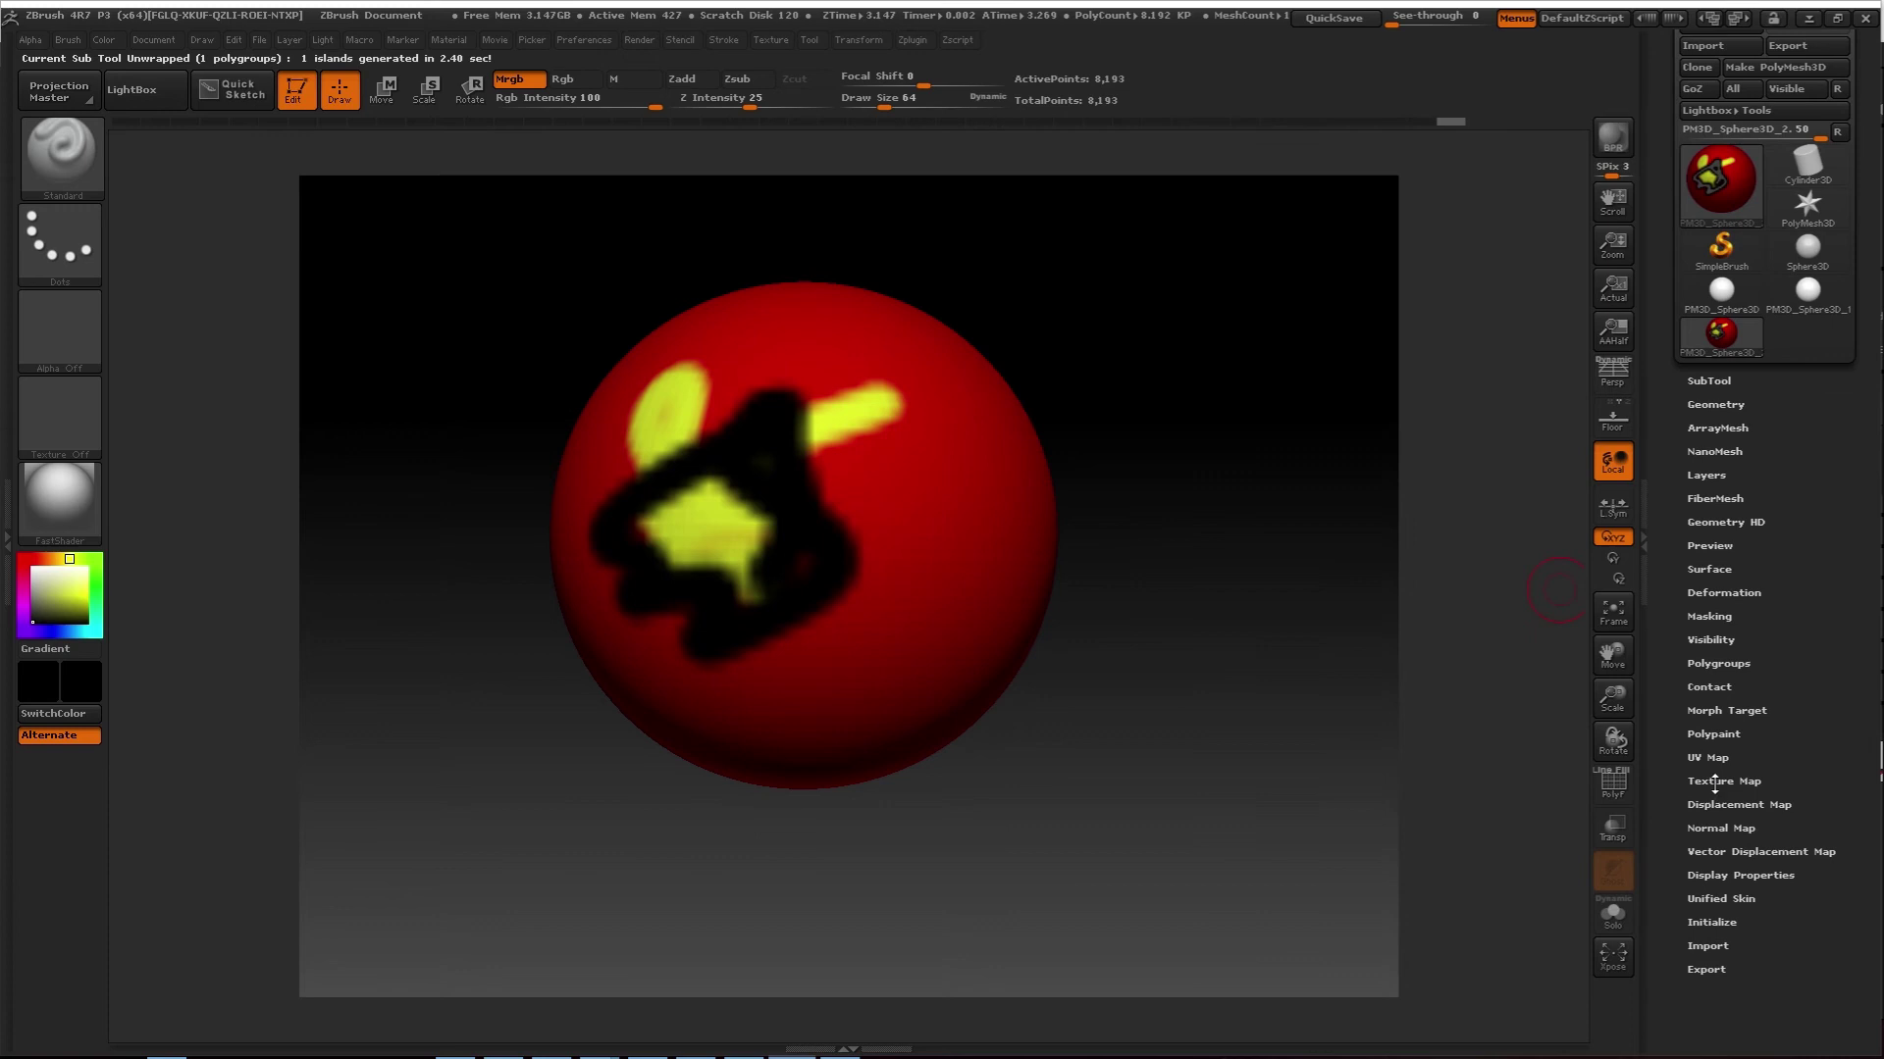
click(1717, 758)
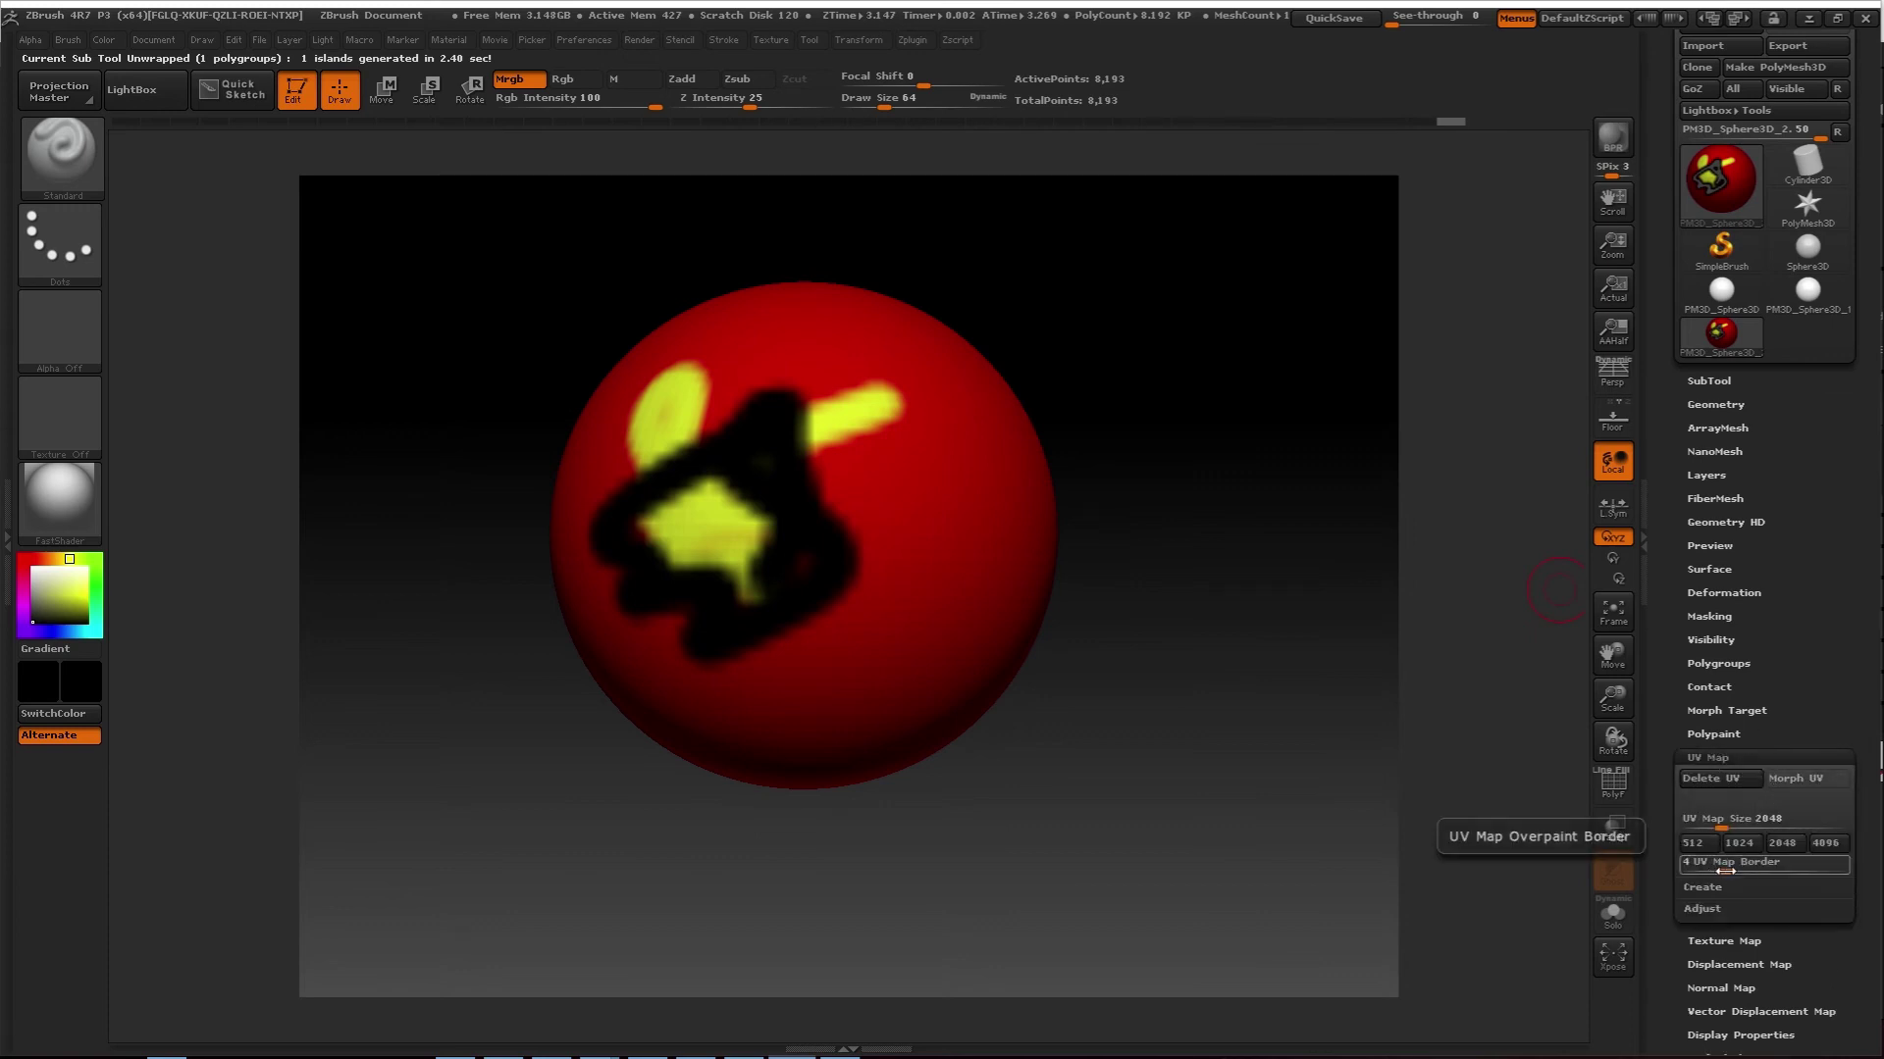
click(1736, 758)
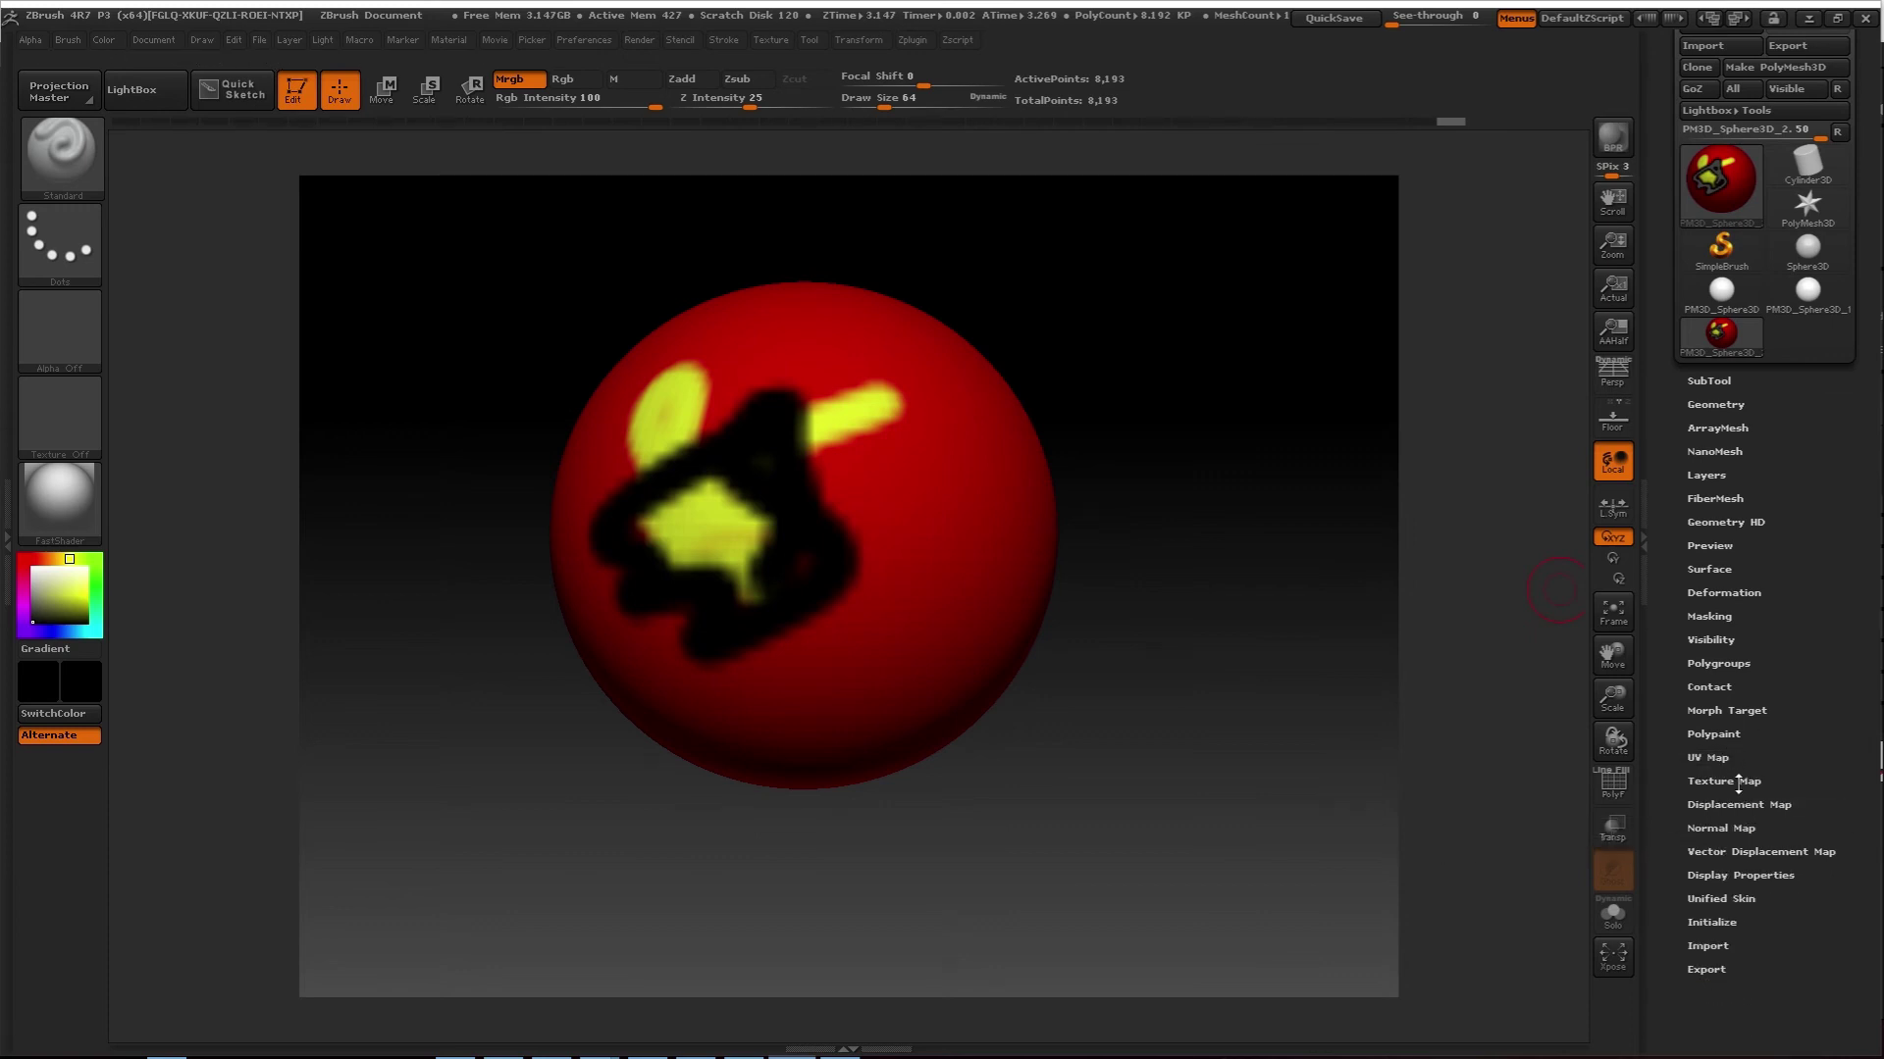
Try adding a new blank texture to the sphere's texture map, and undo it
click(1736, 781)
scroll(1737, 781, down, 5)
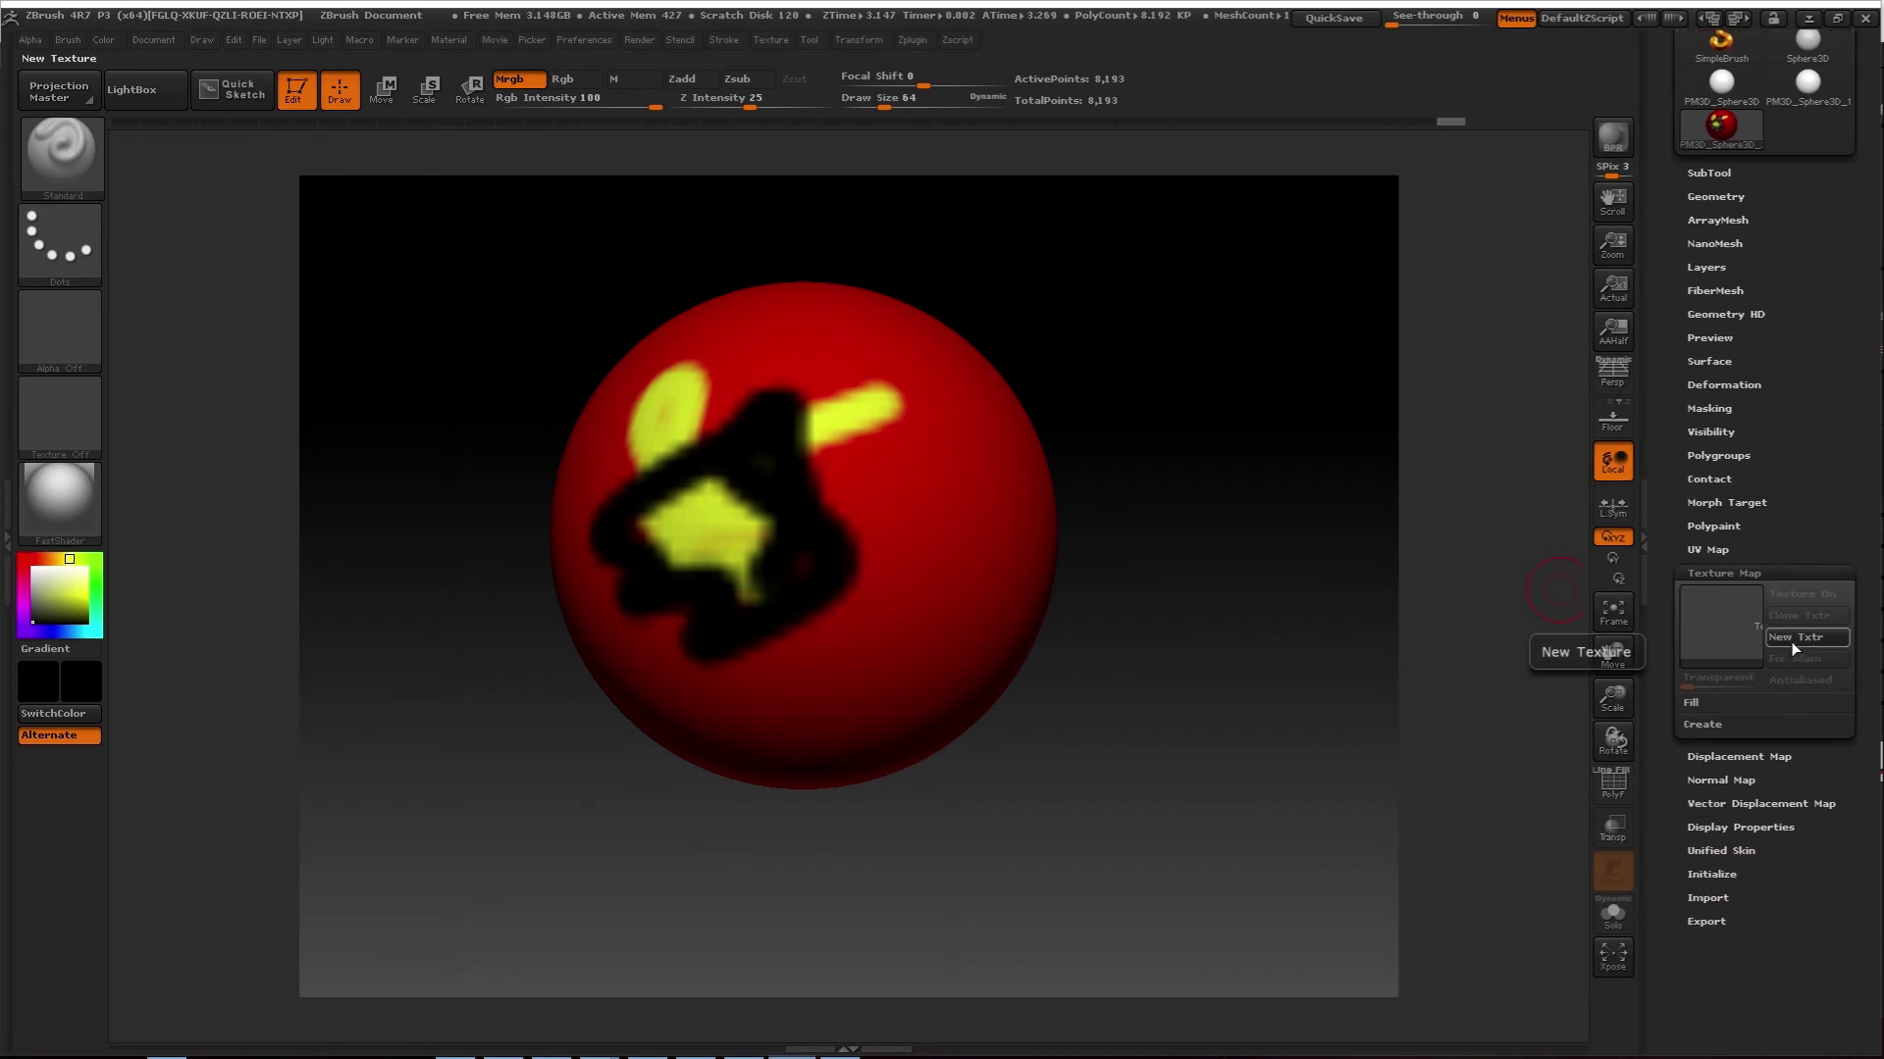
click(1792, 639)
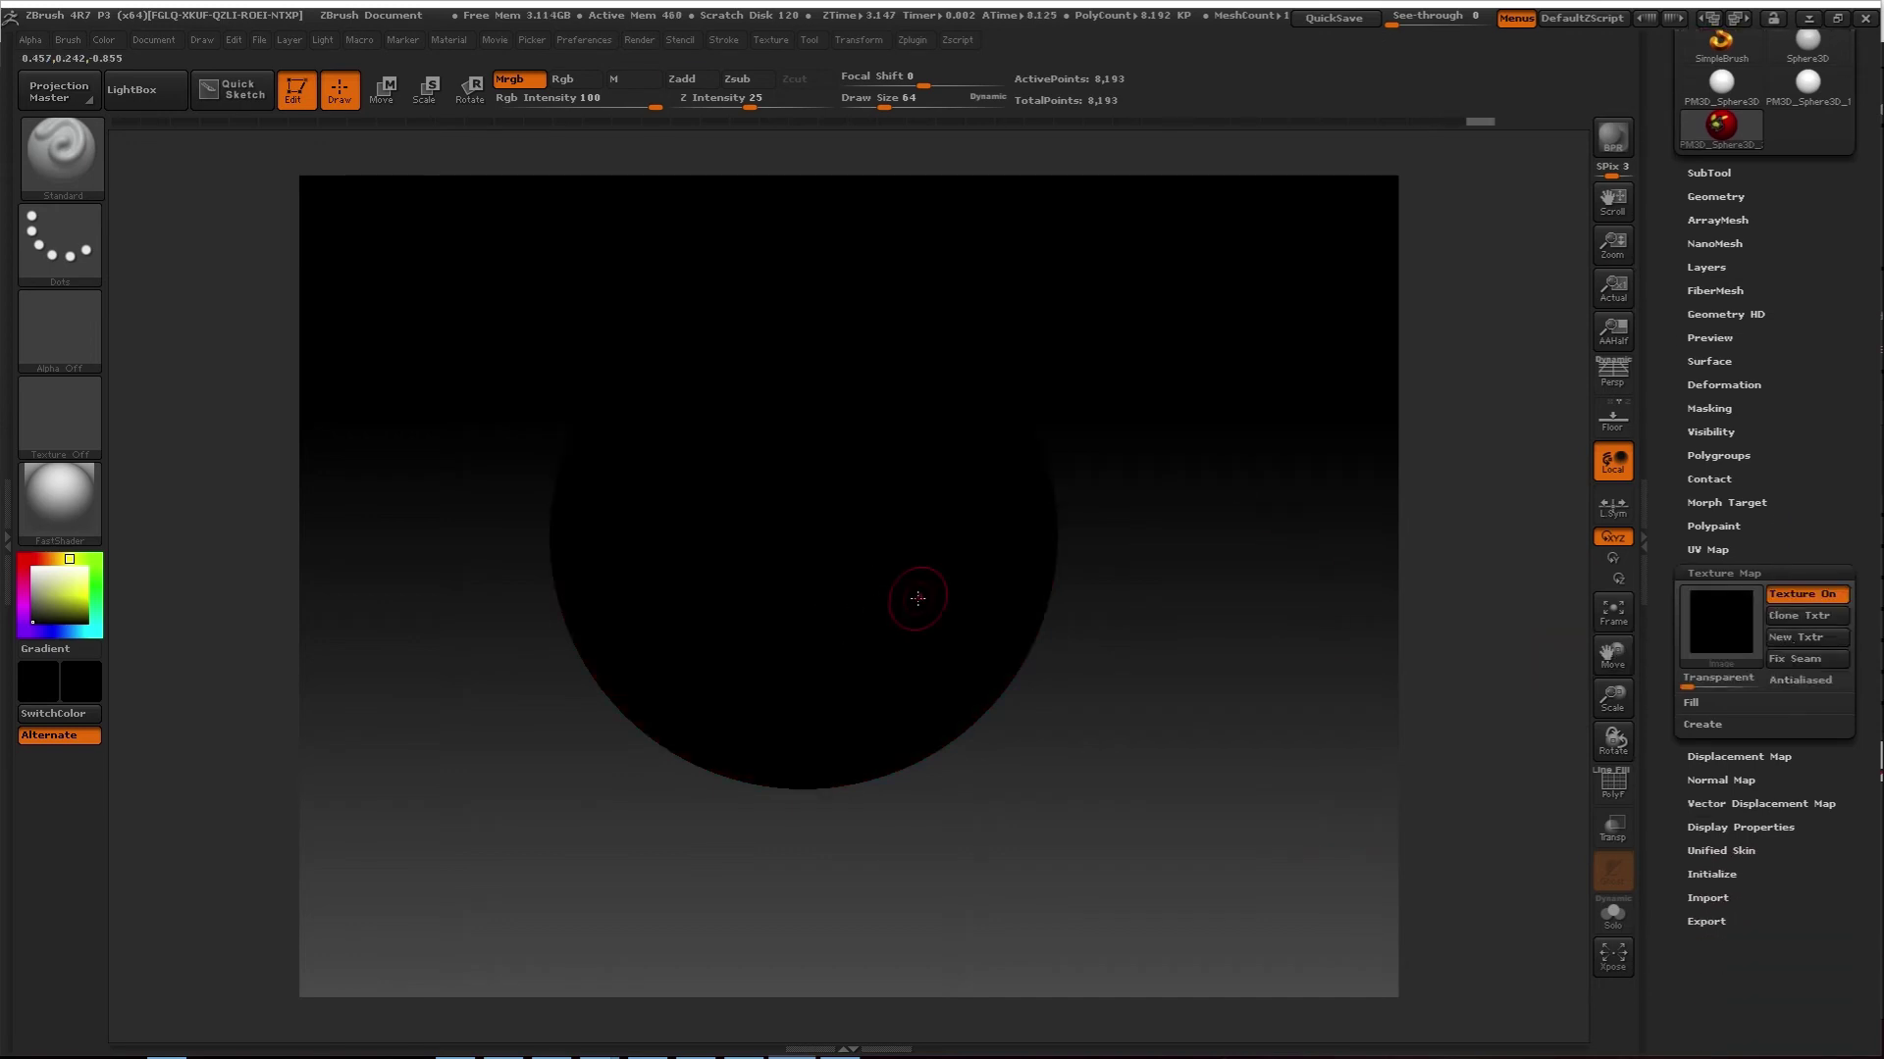
key(ctrl+z)
Look over the displacement and normal map options, and create a new texture map from the sphere's polypaint
click(1723, 725)
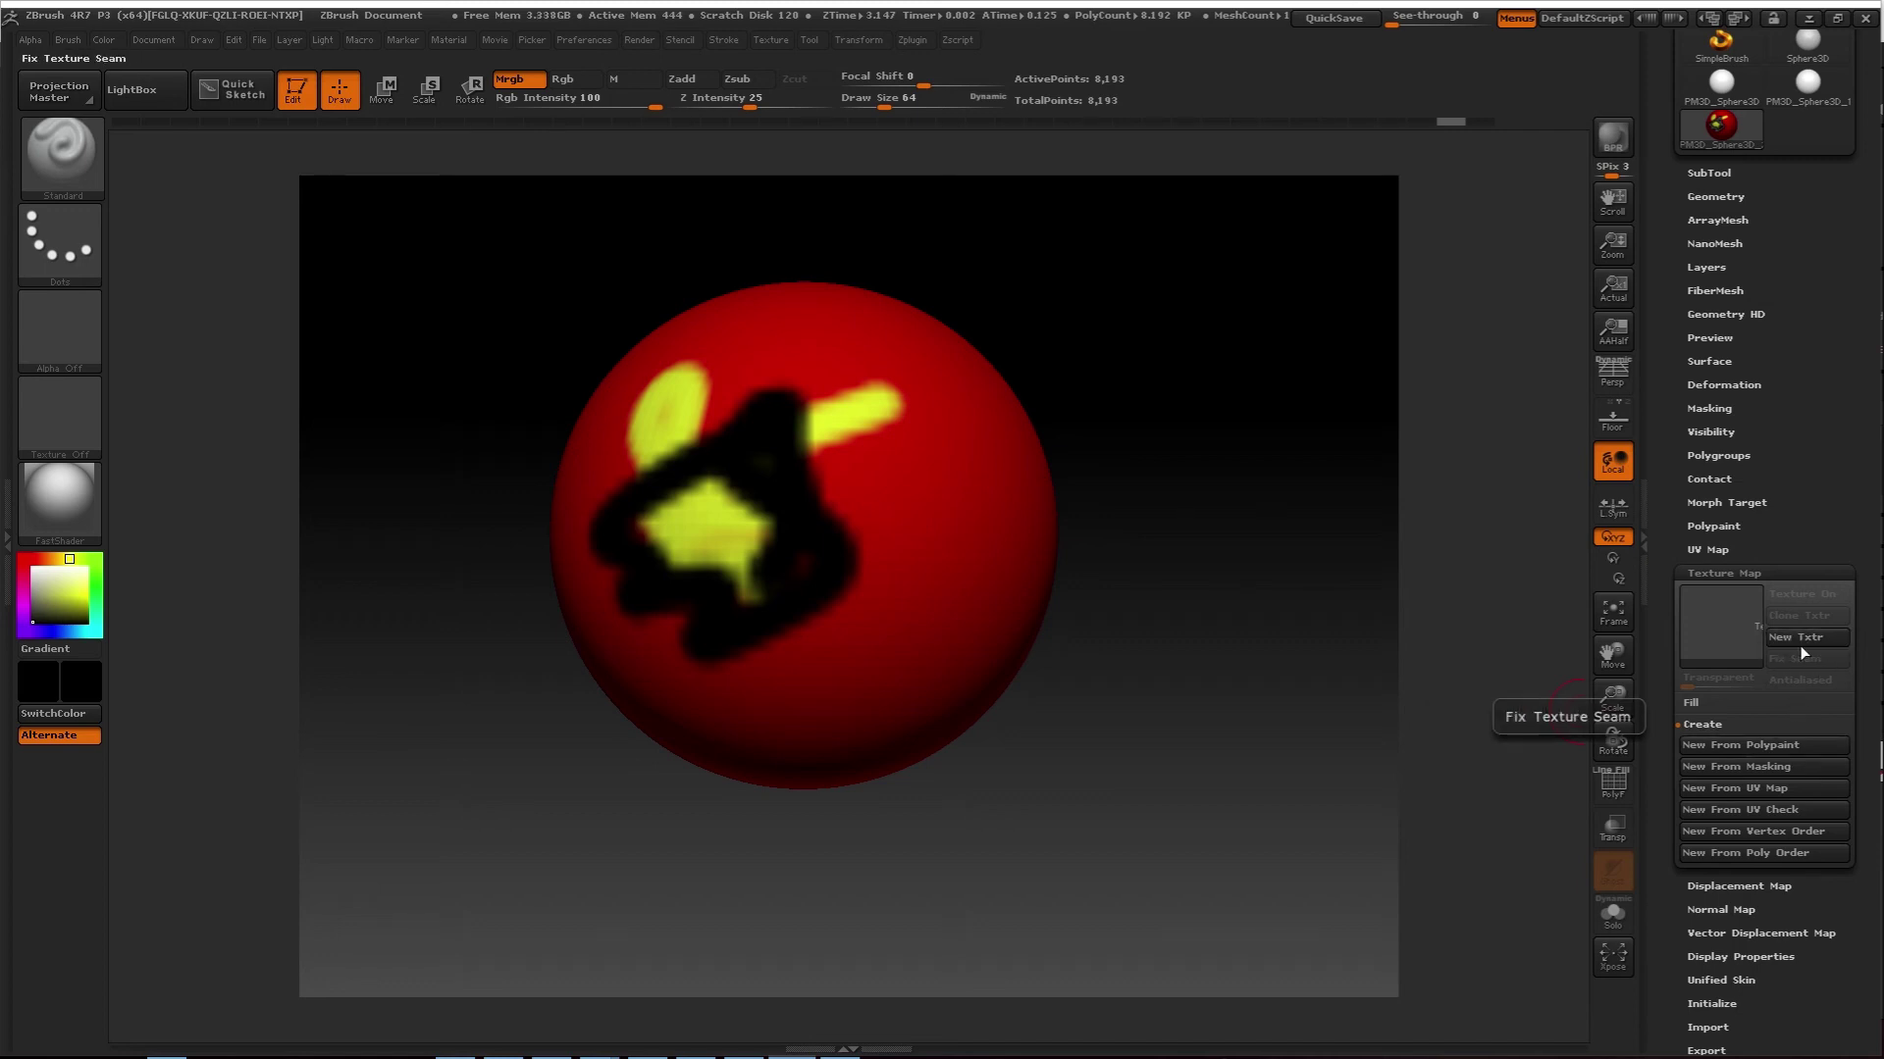
click(1726, 886)
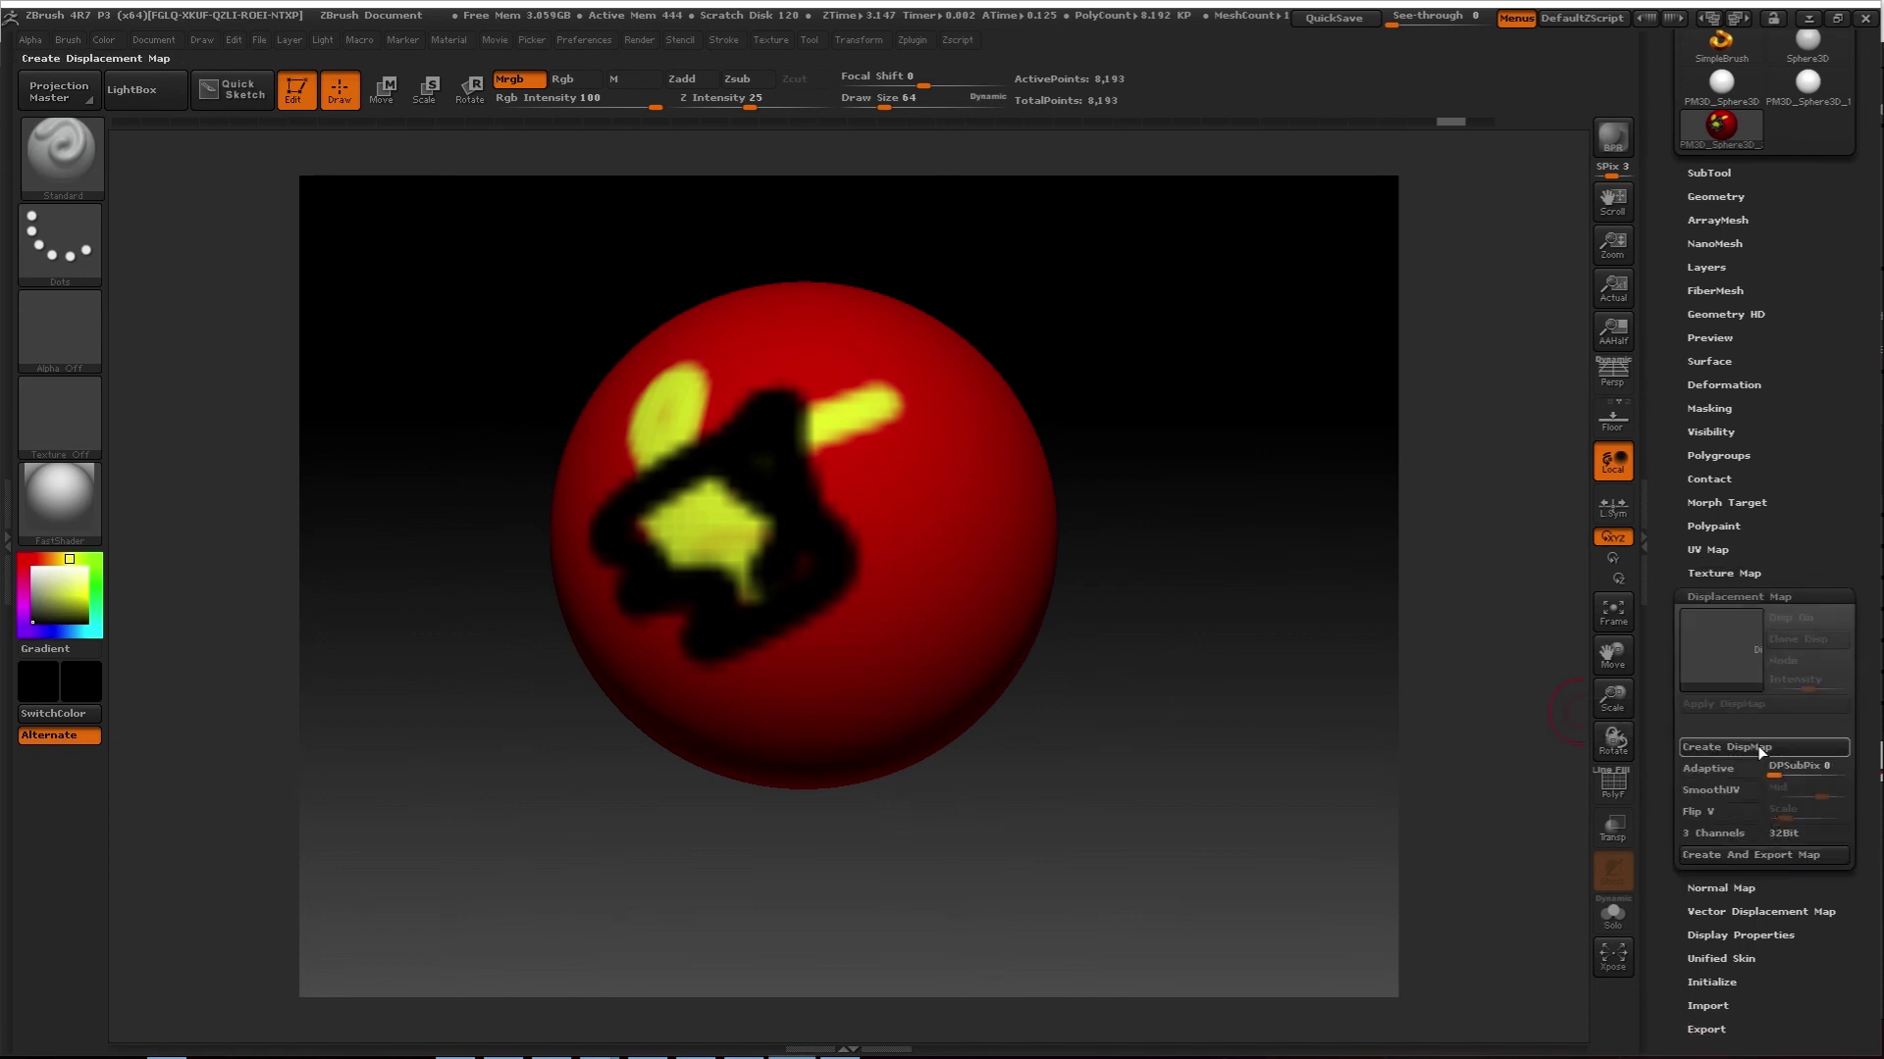
click(1721, 887)
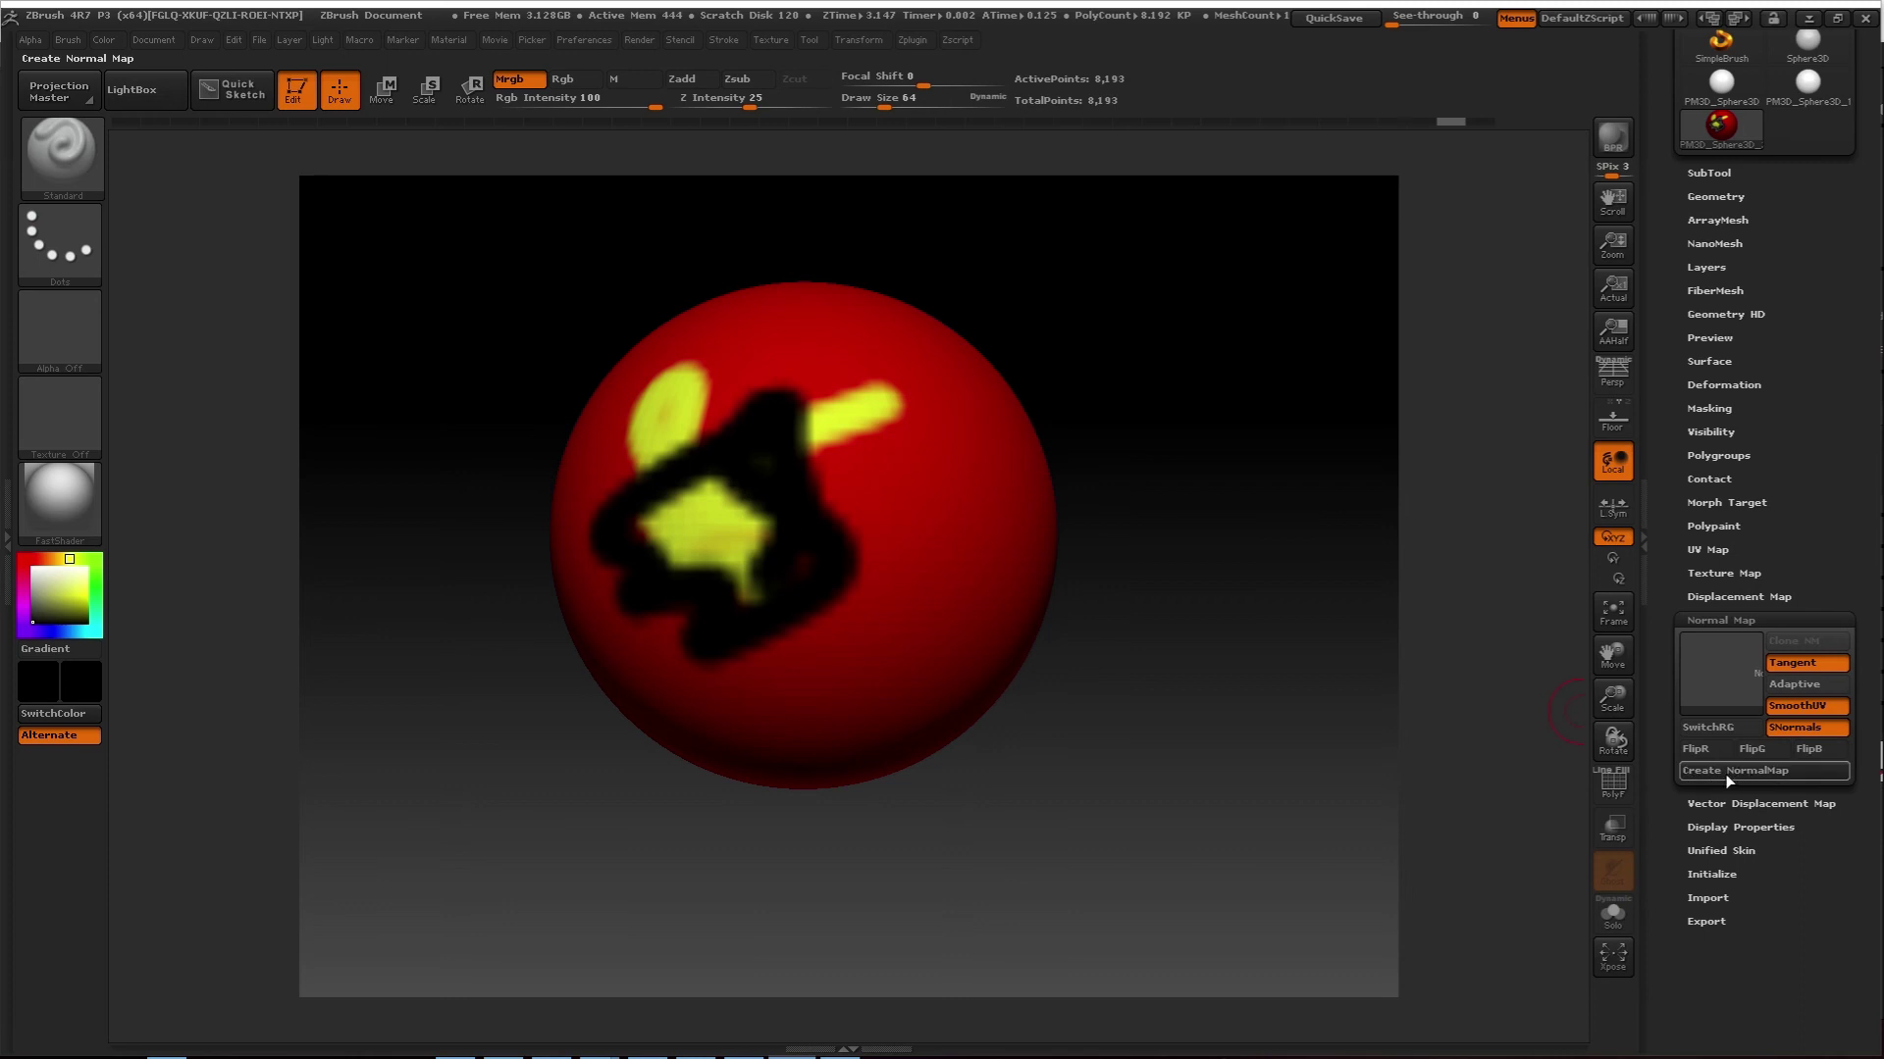
click(1732, 574)
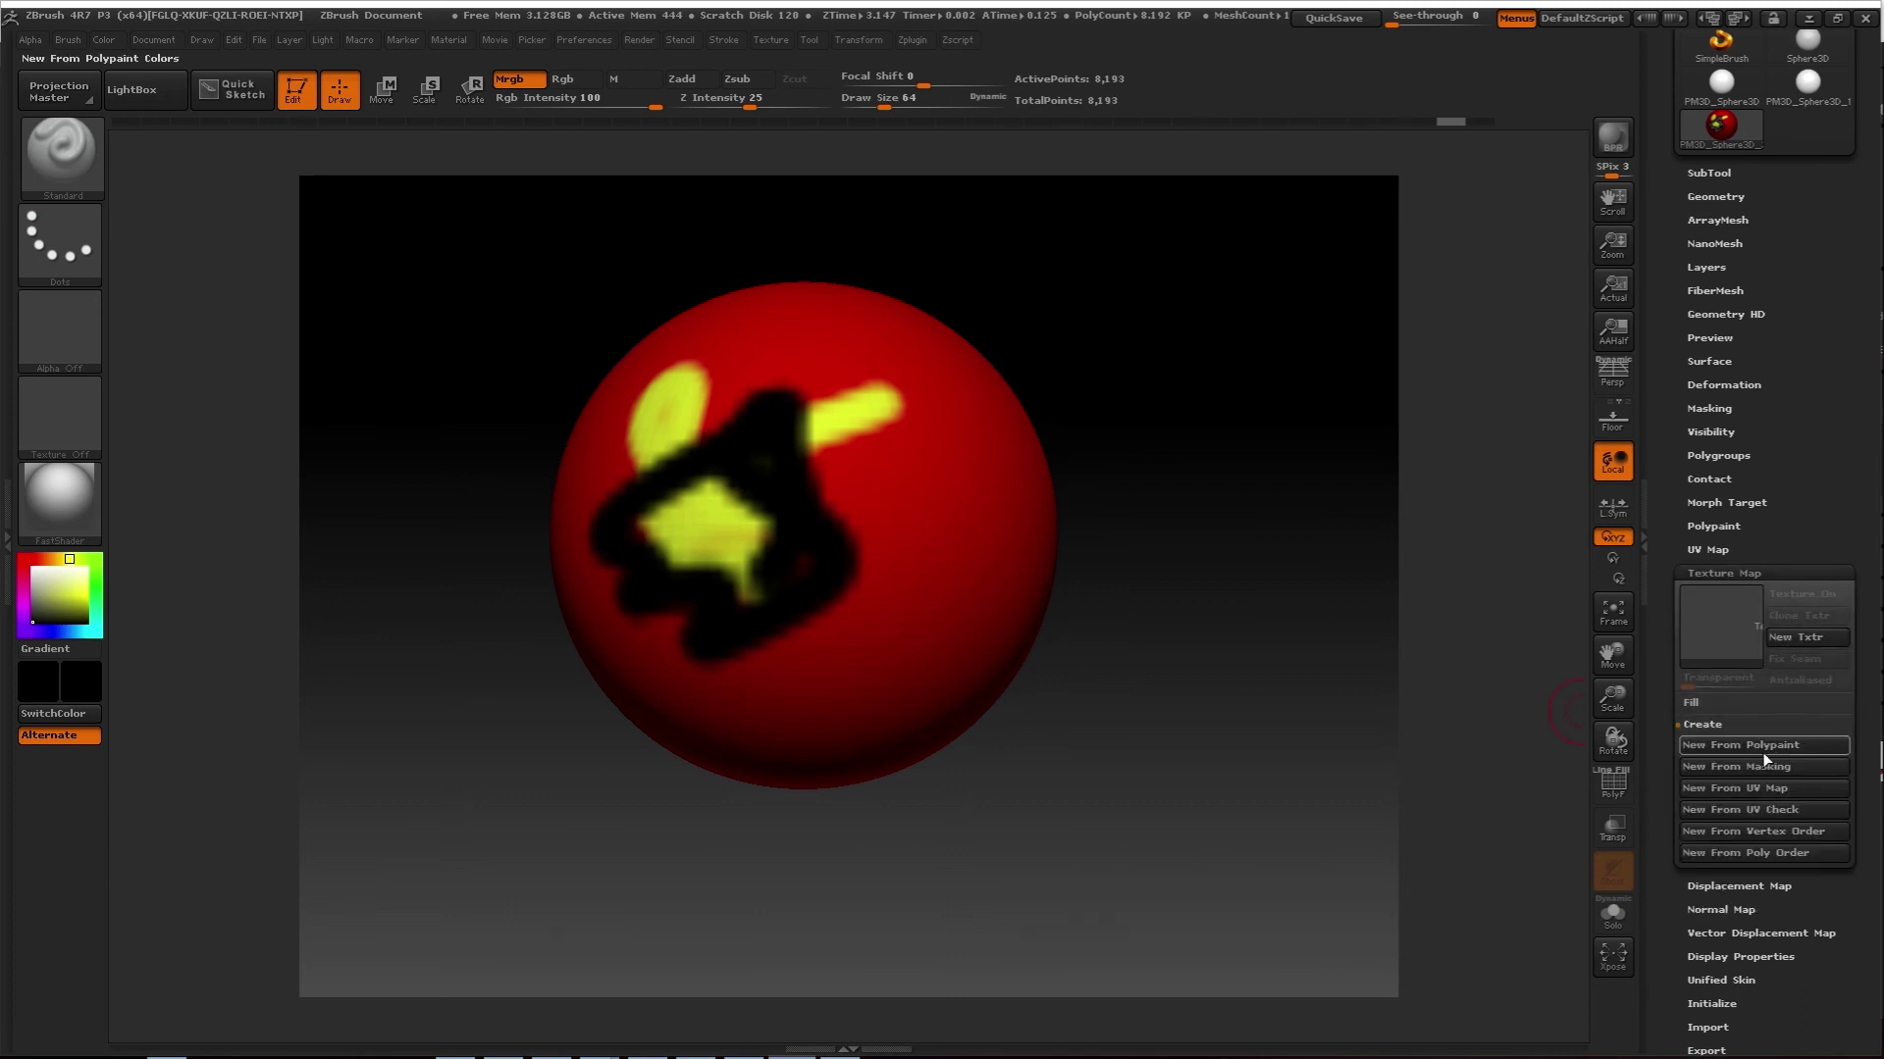
click(1821, 788)
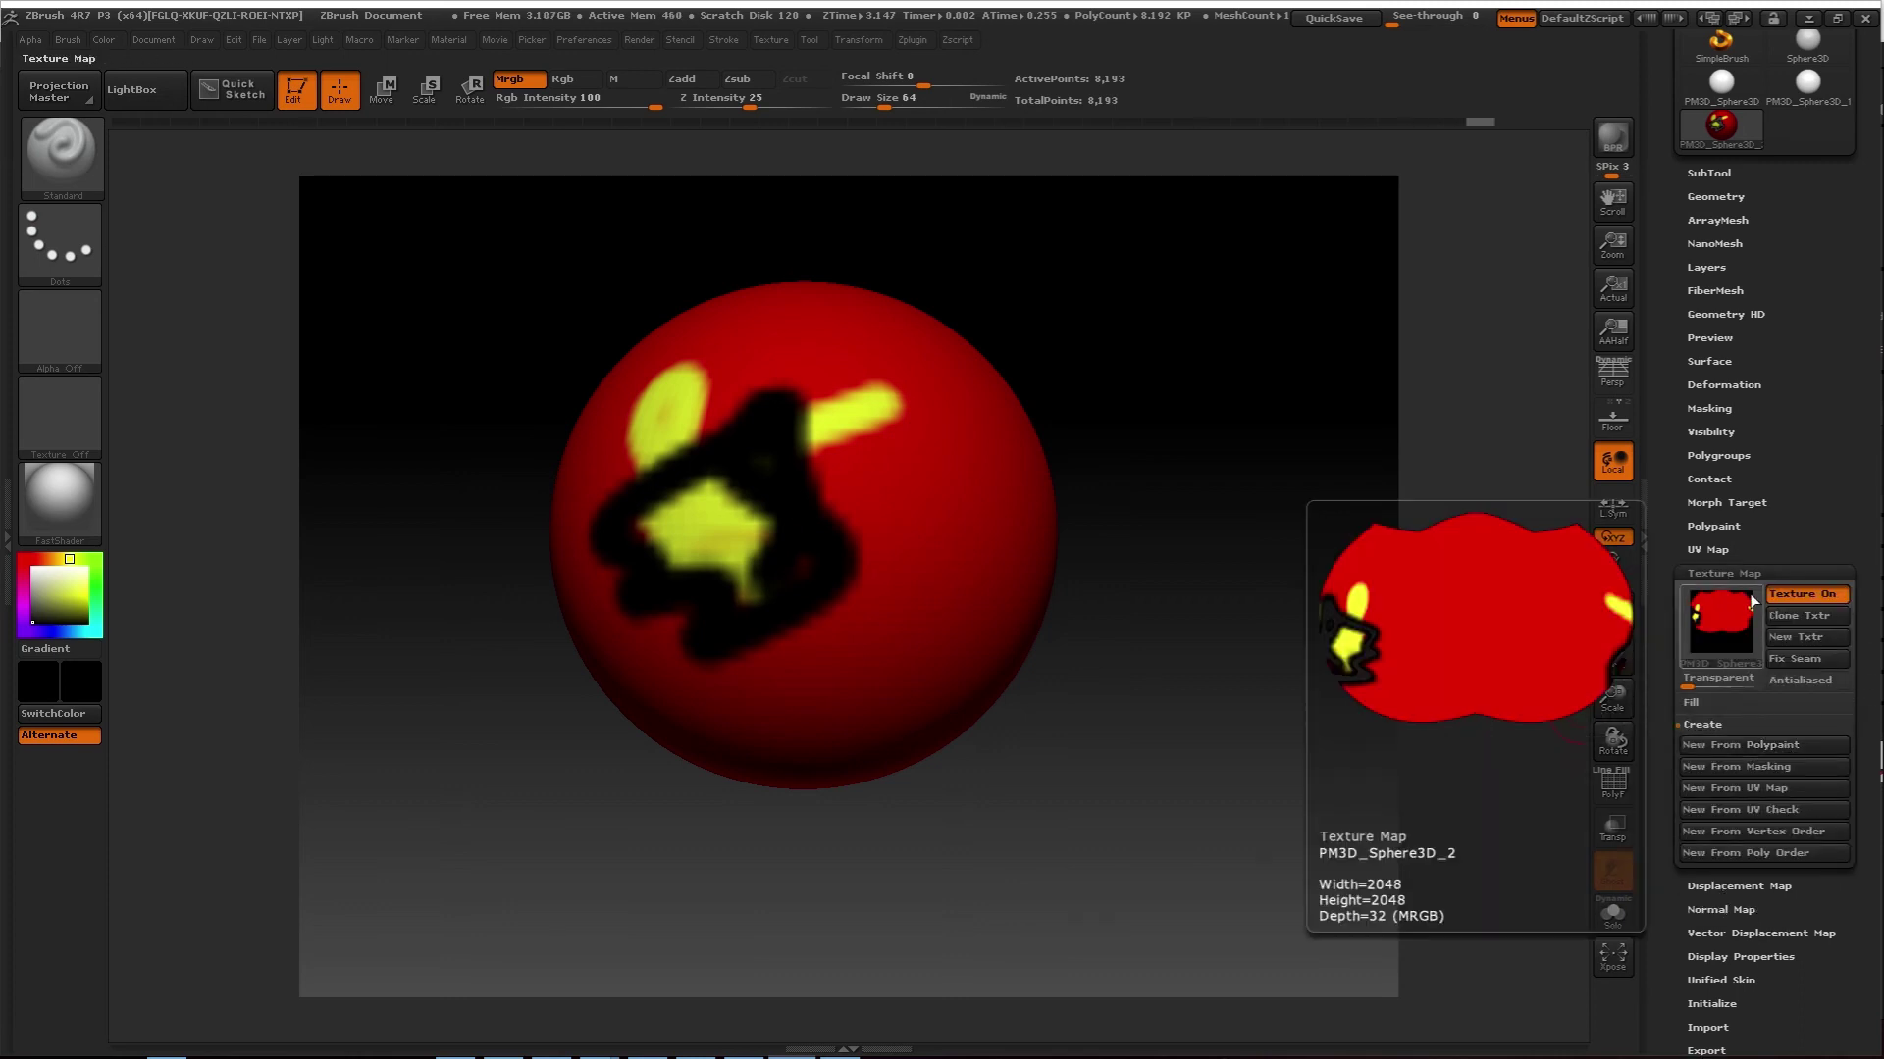
mouse_move(1716, 624)
Clone the sphere's polypaint texture map into the texture palette
click(1738, 573)
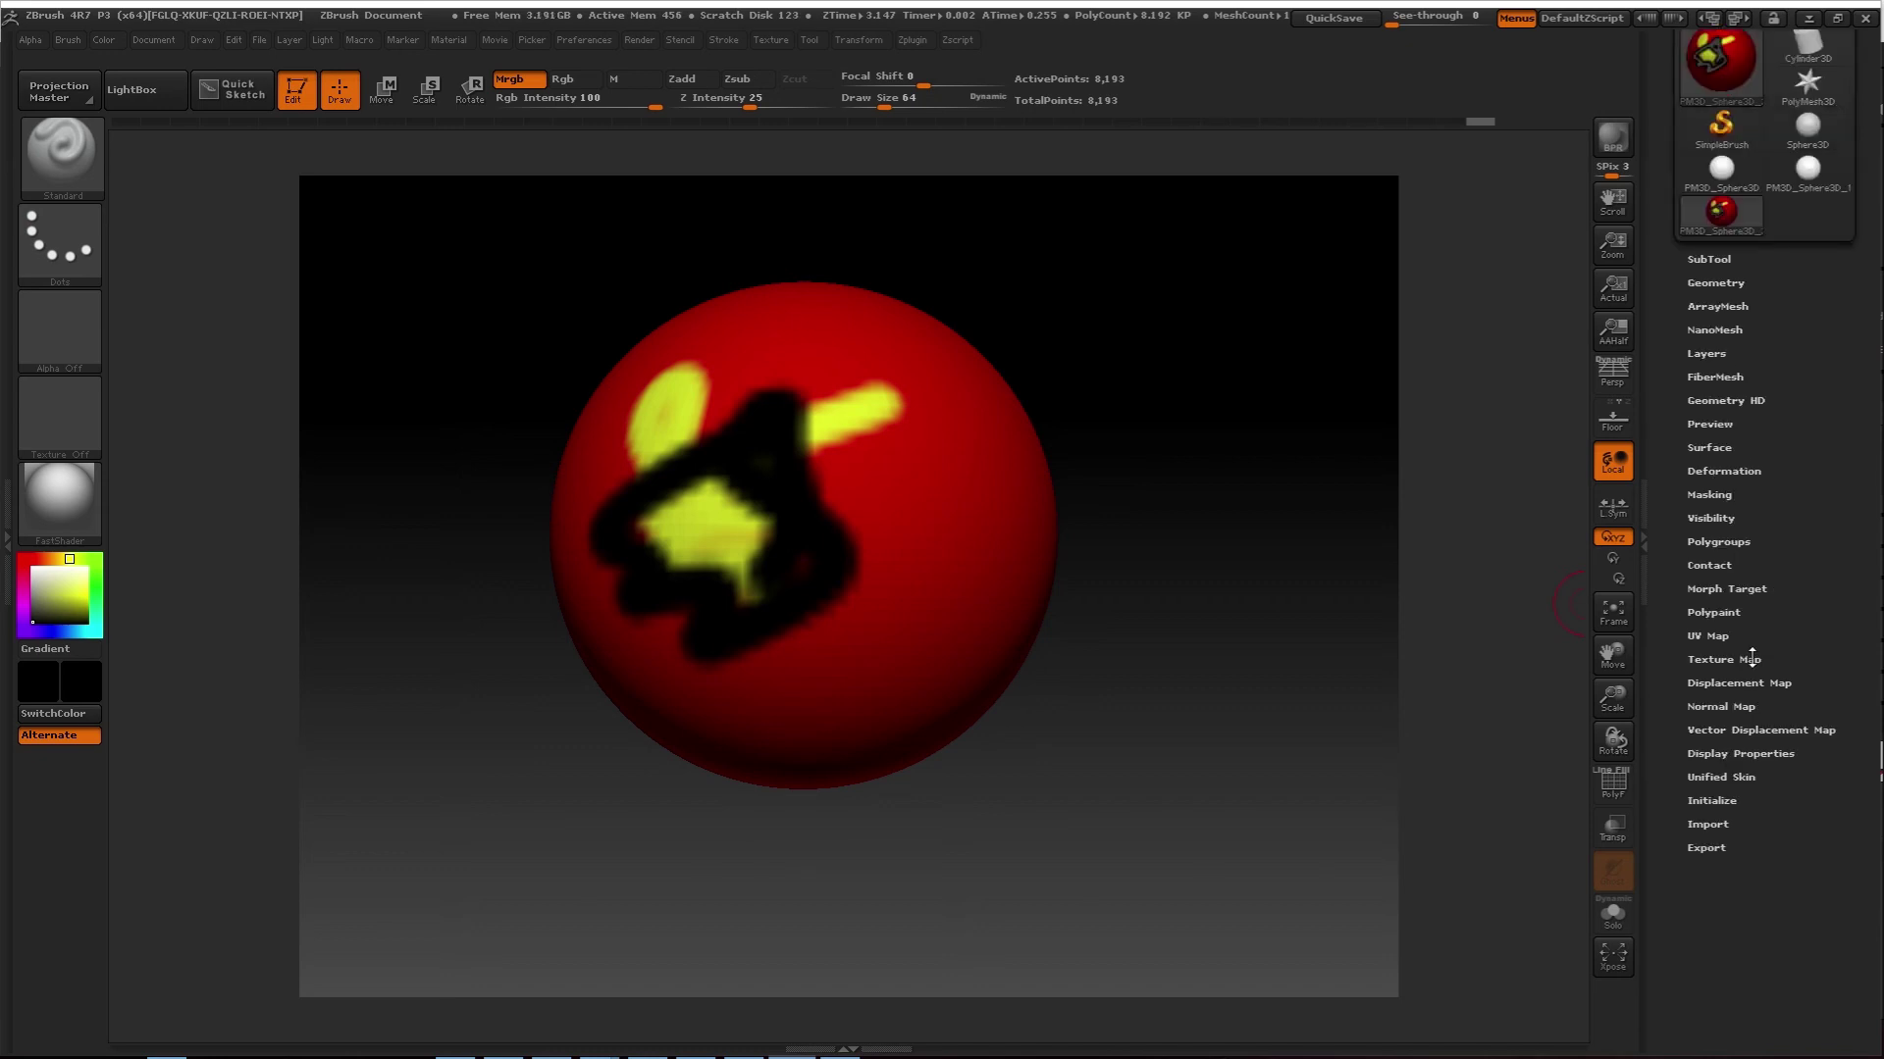
click(1741, 573)
drag(1786, 584, 1789, 527)
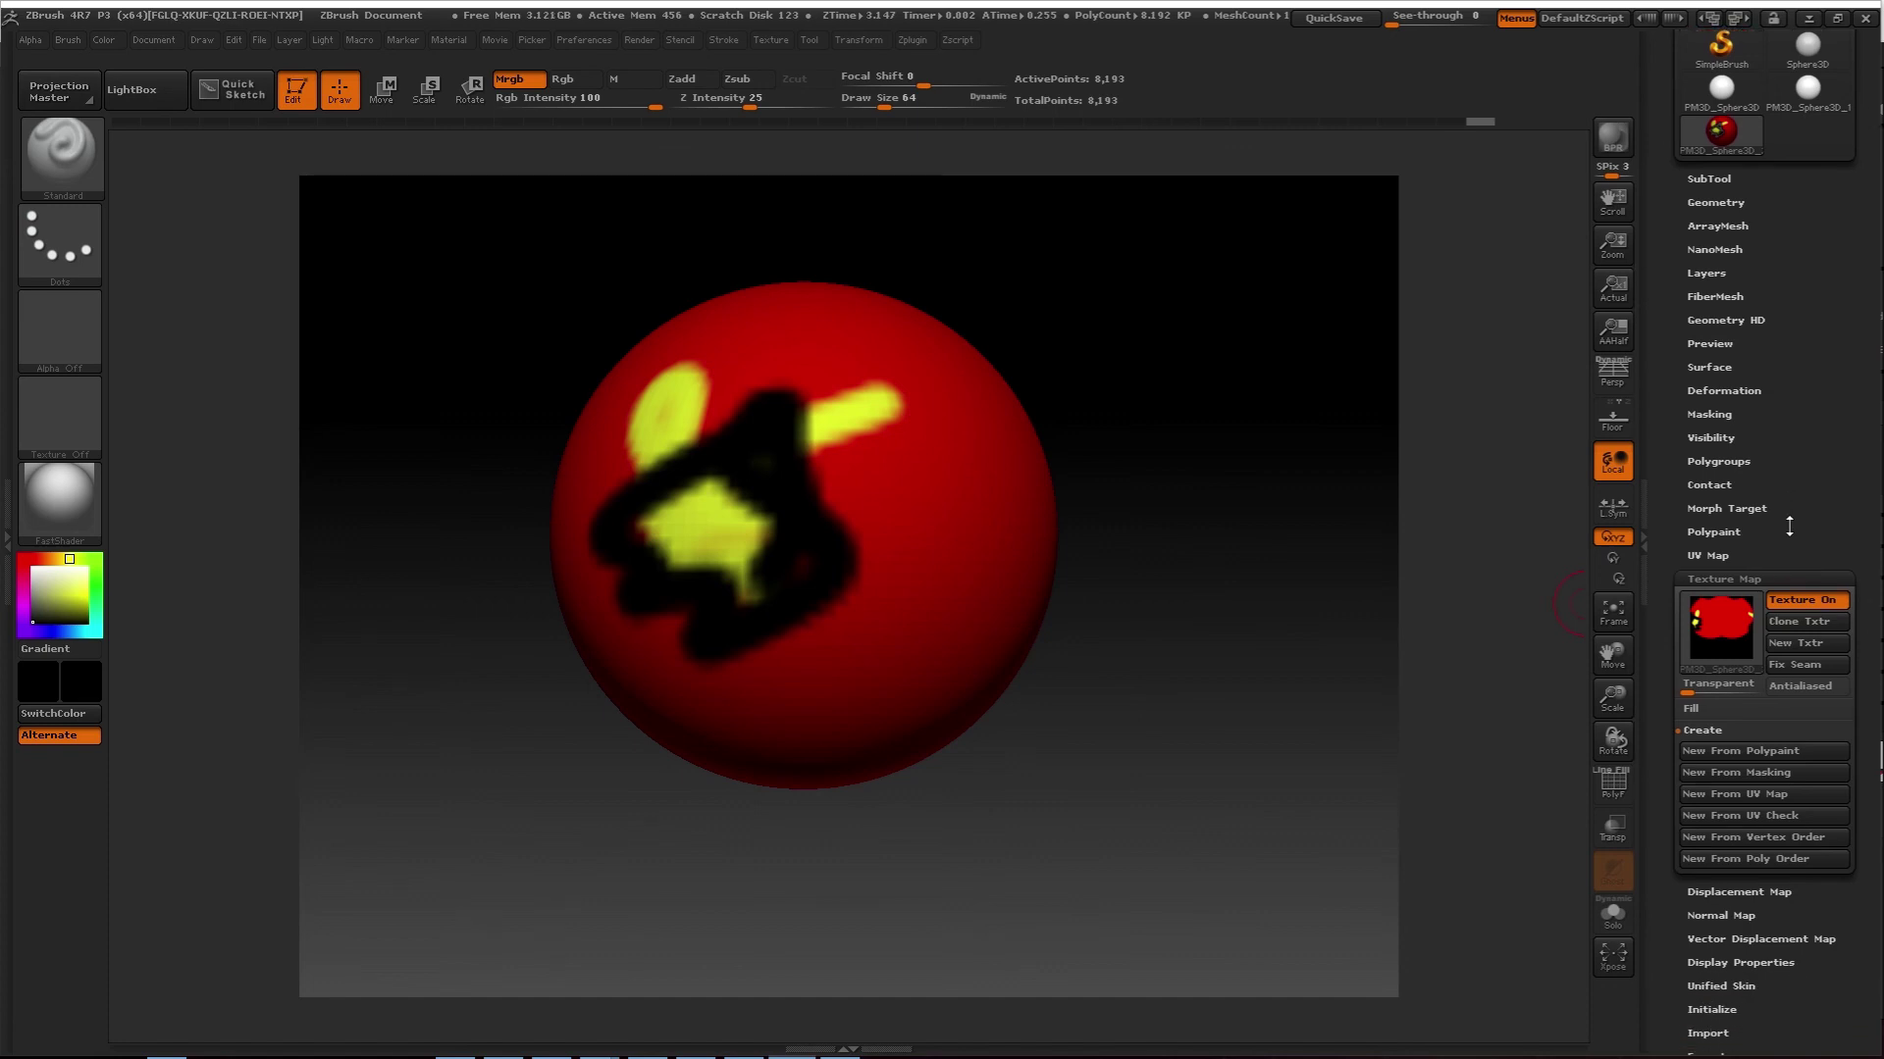
click(1733, 640)
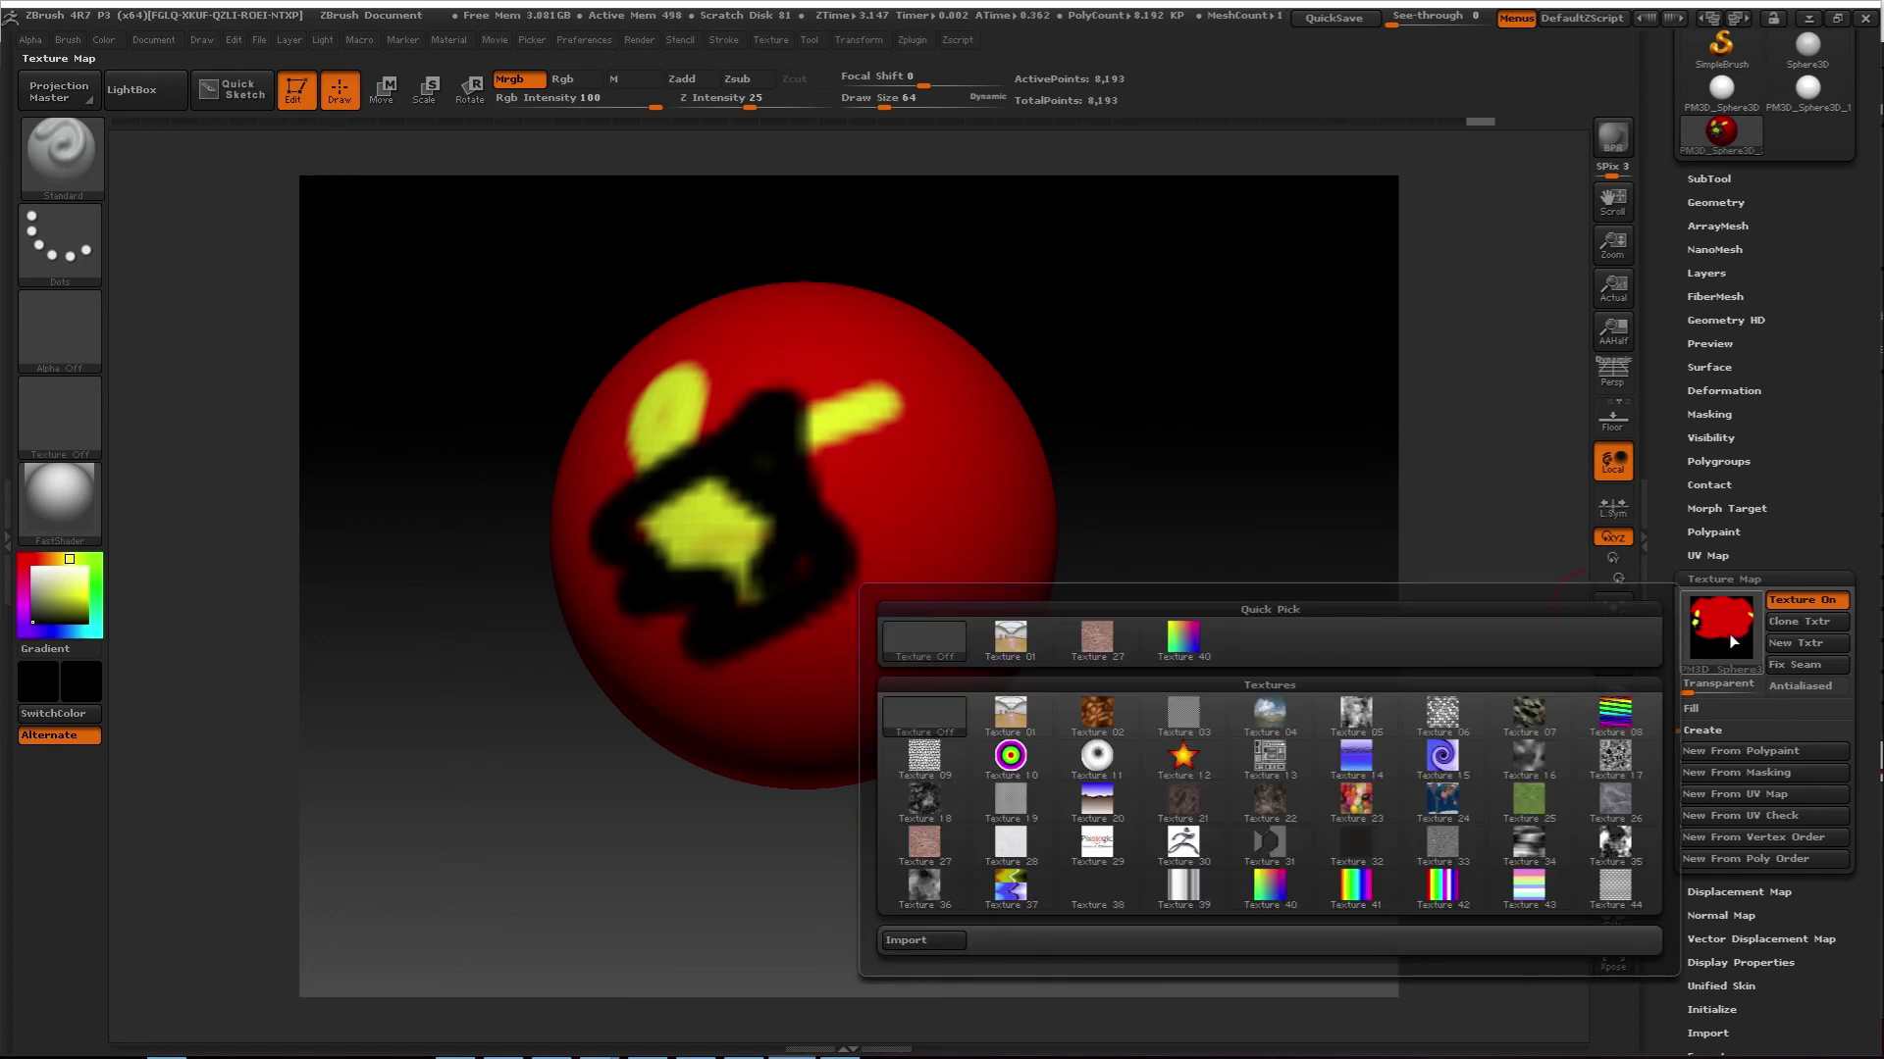
click(1803, 622)
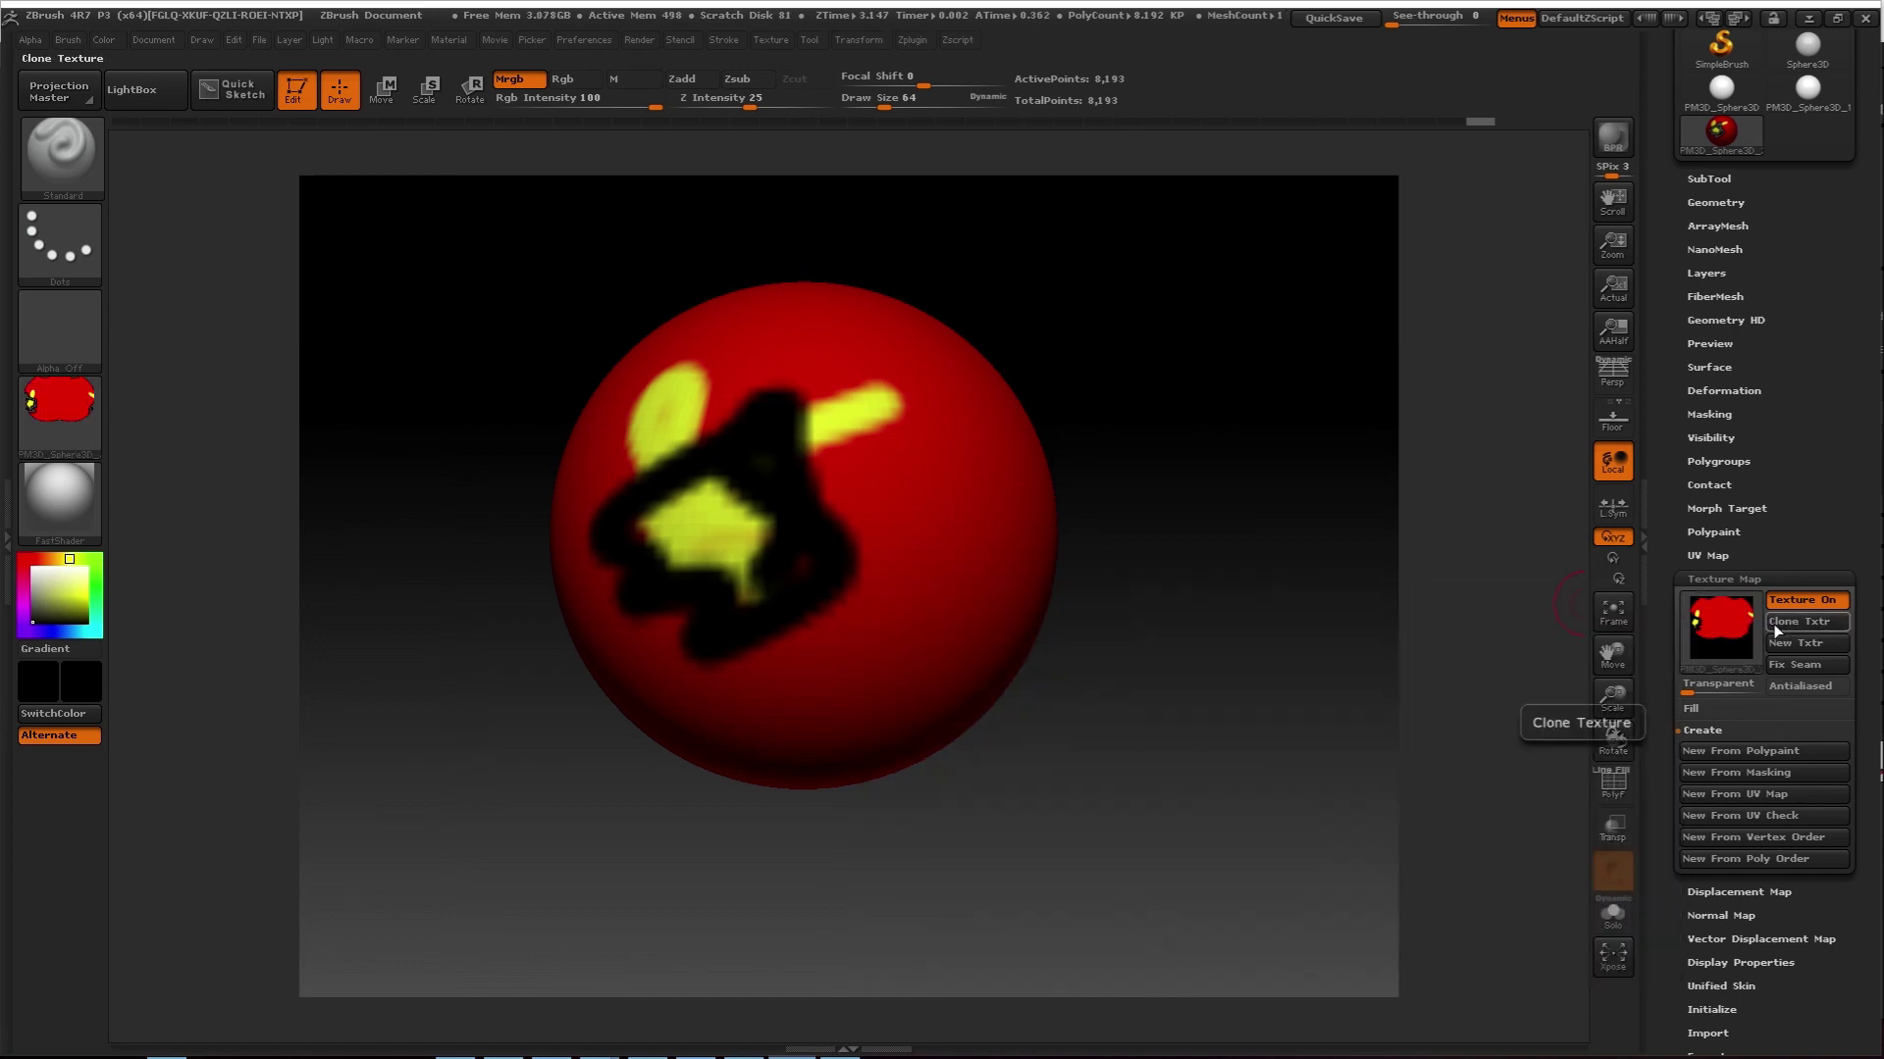
Export the cloned sphere texture as the Photoshop file PM3D_Sphere3D_2.psd in the ZBrush 4R7 folder
click(62, 443)
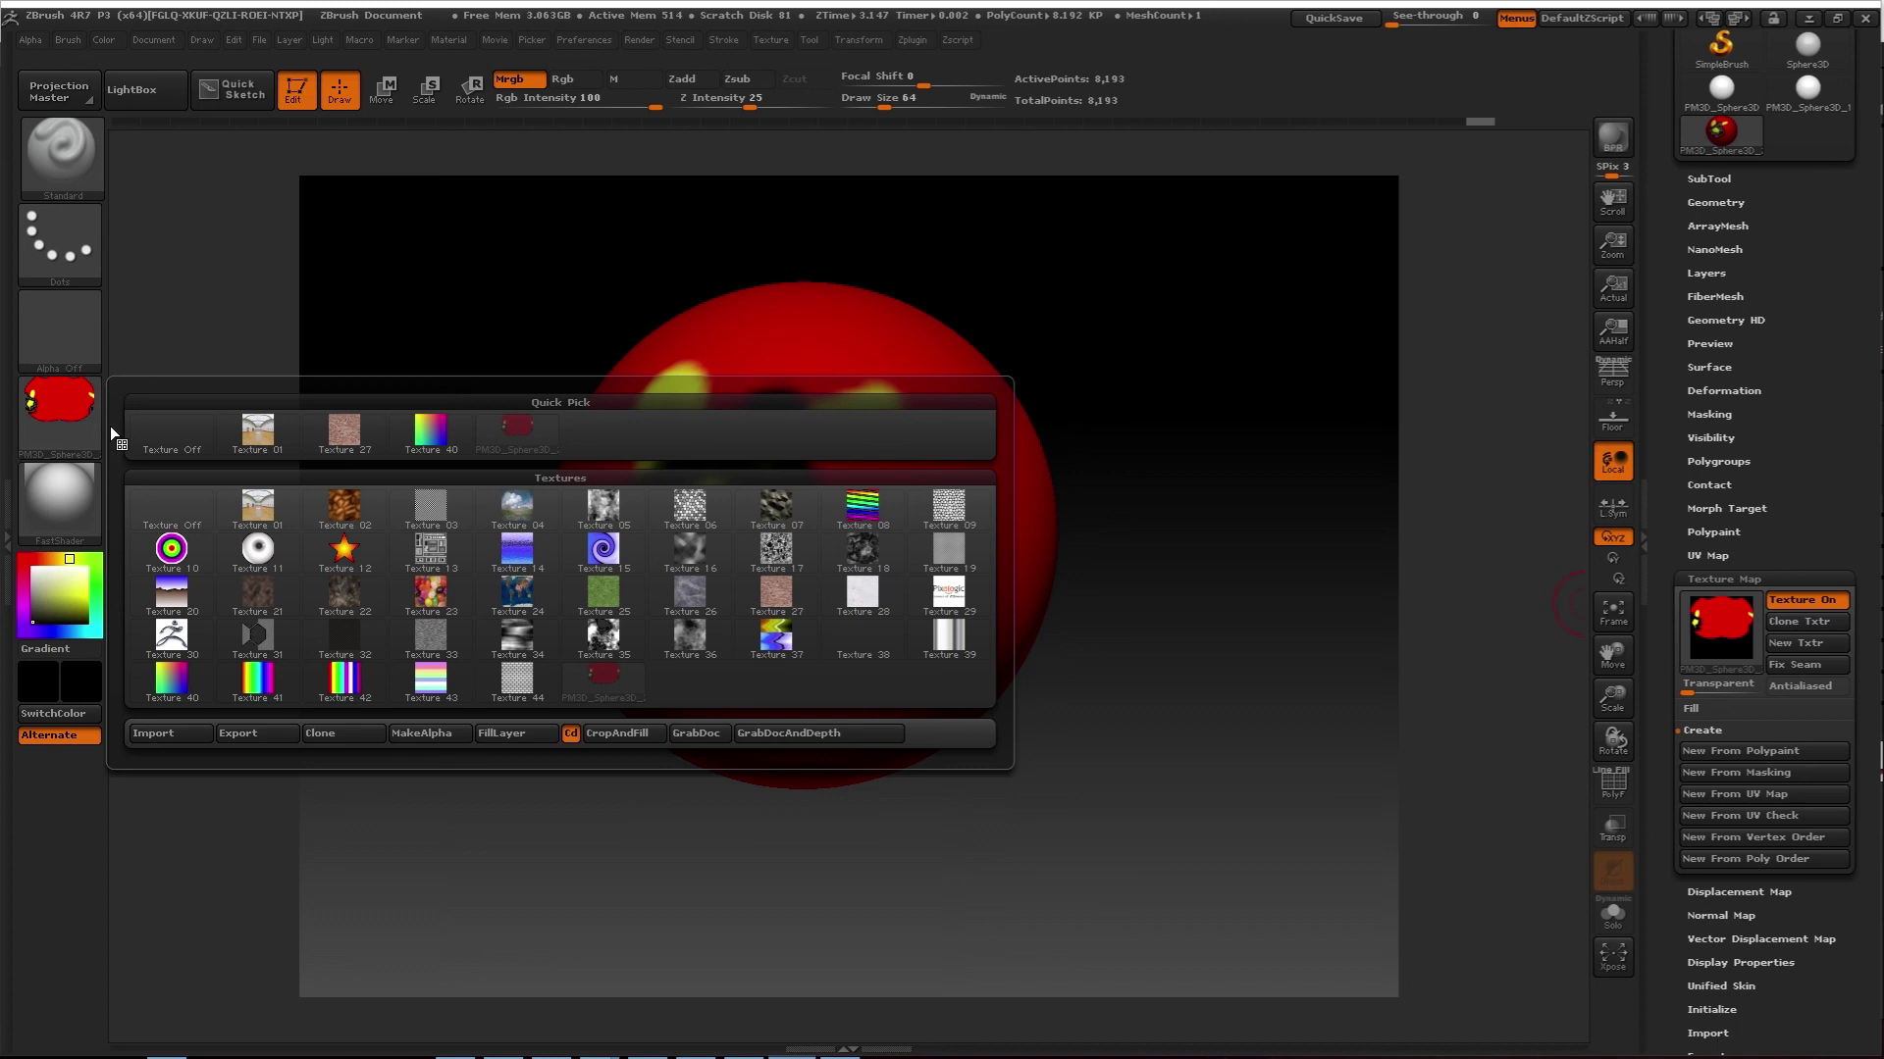
click(505, 445)
click(51, 424)
click(57, 442)
click(59, 412)
click(235, 734)
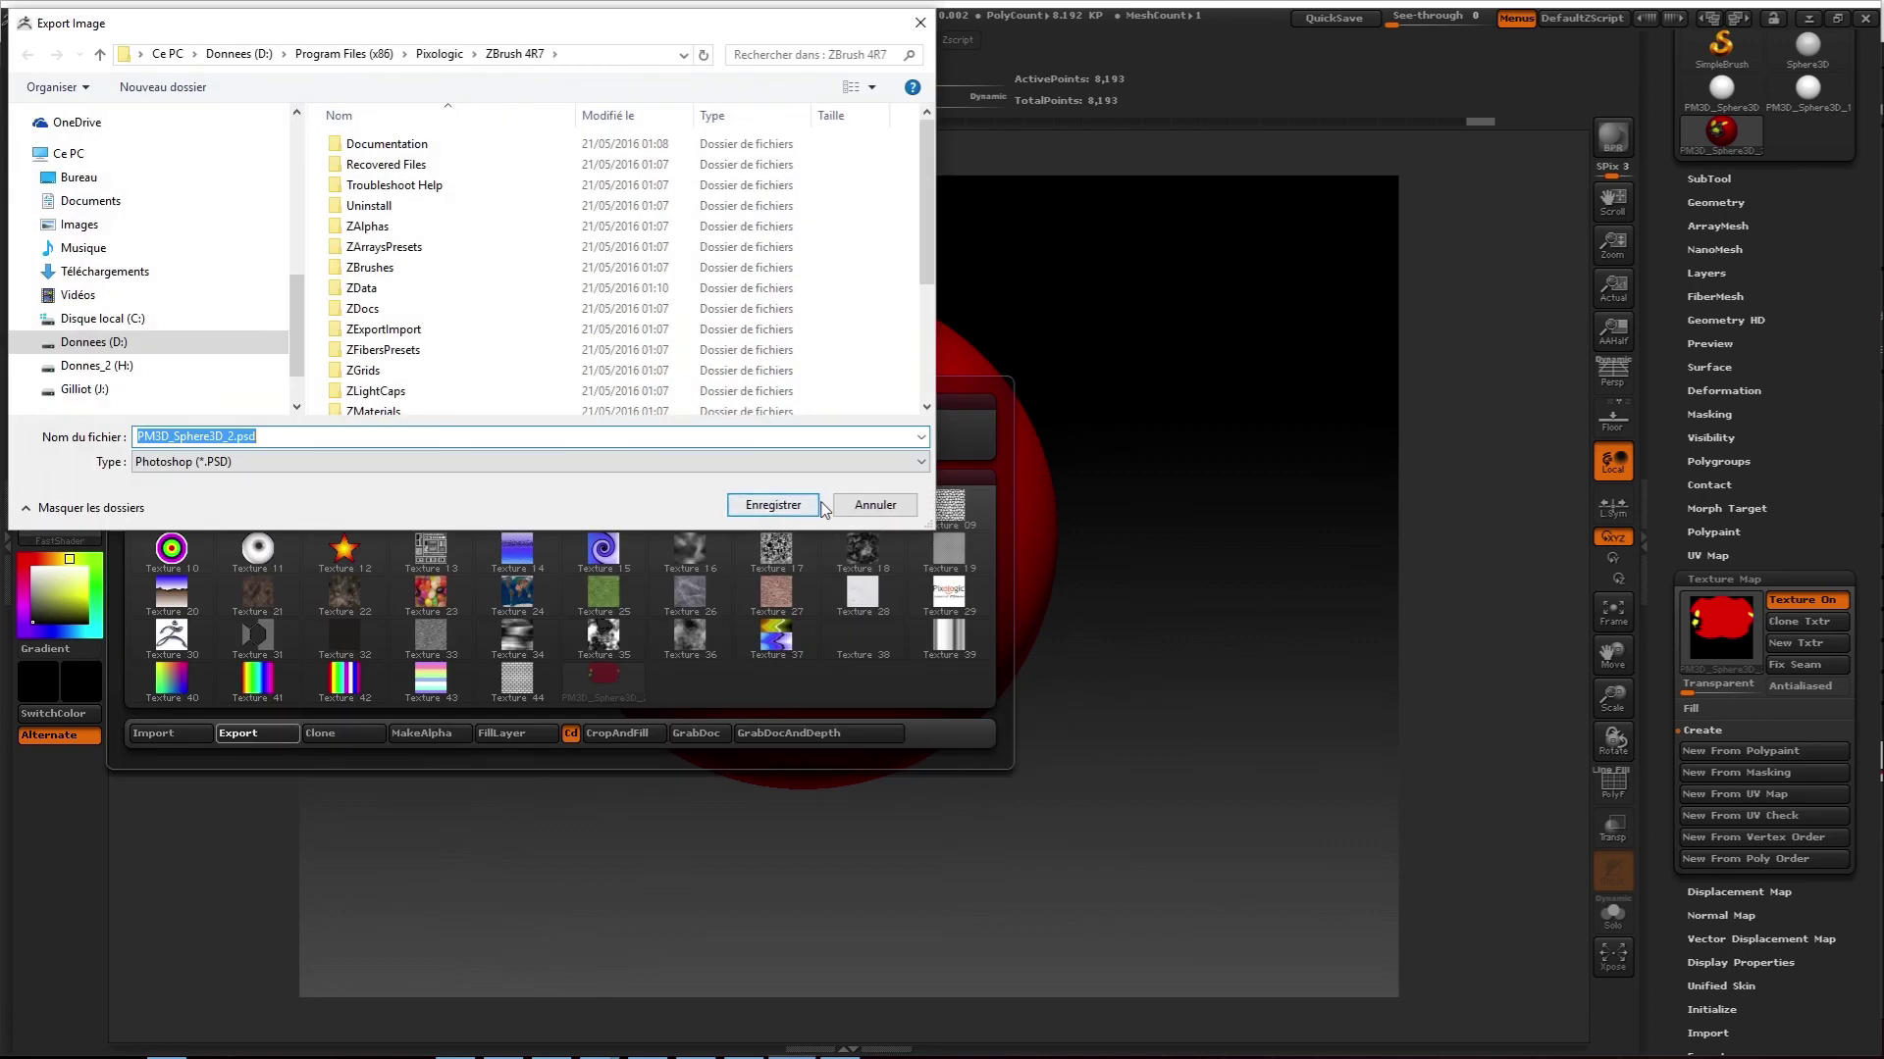
click(775, 503)
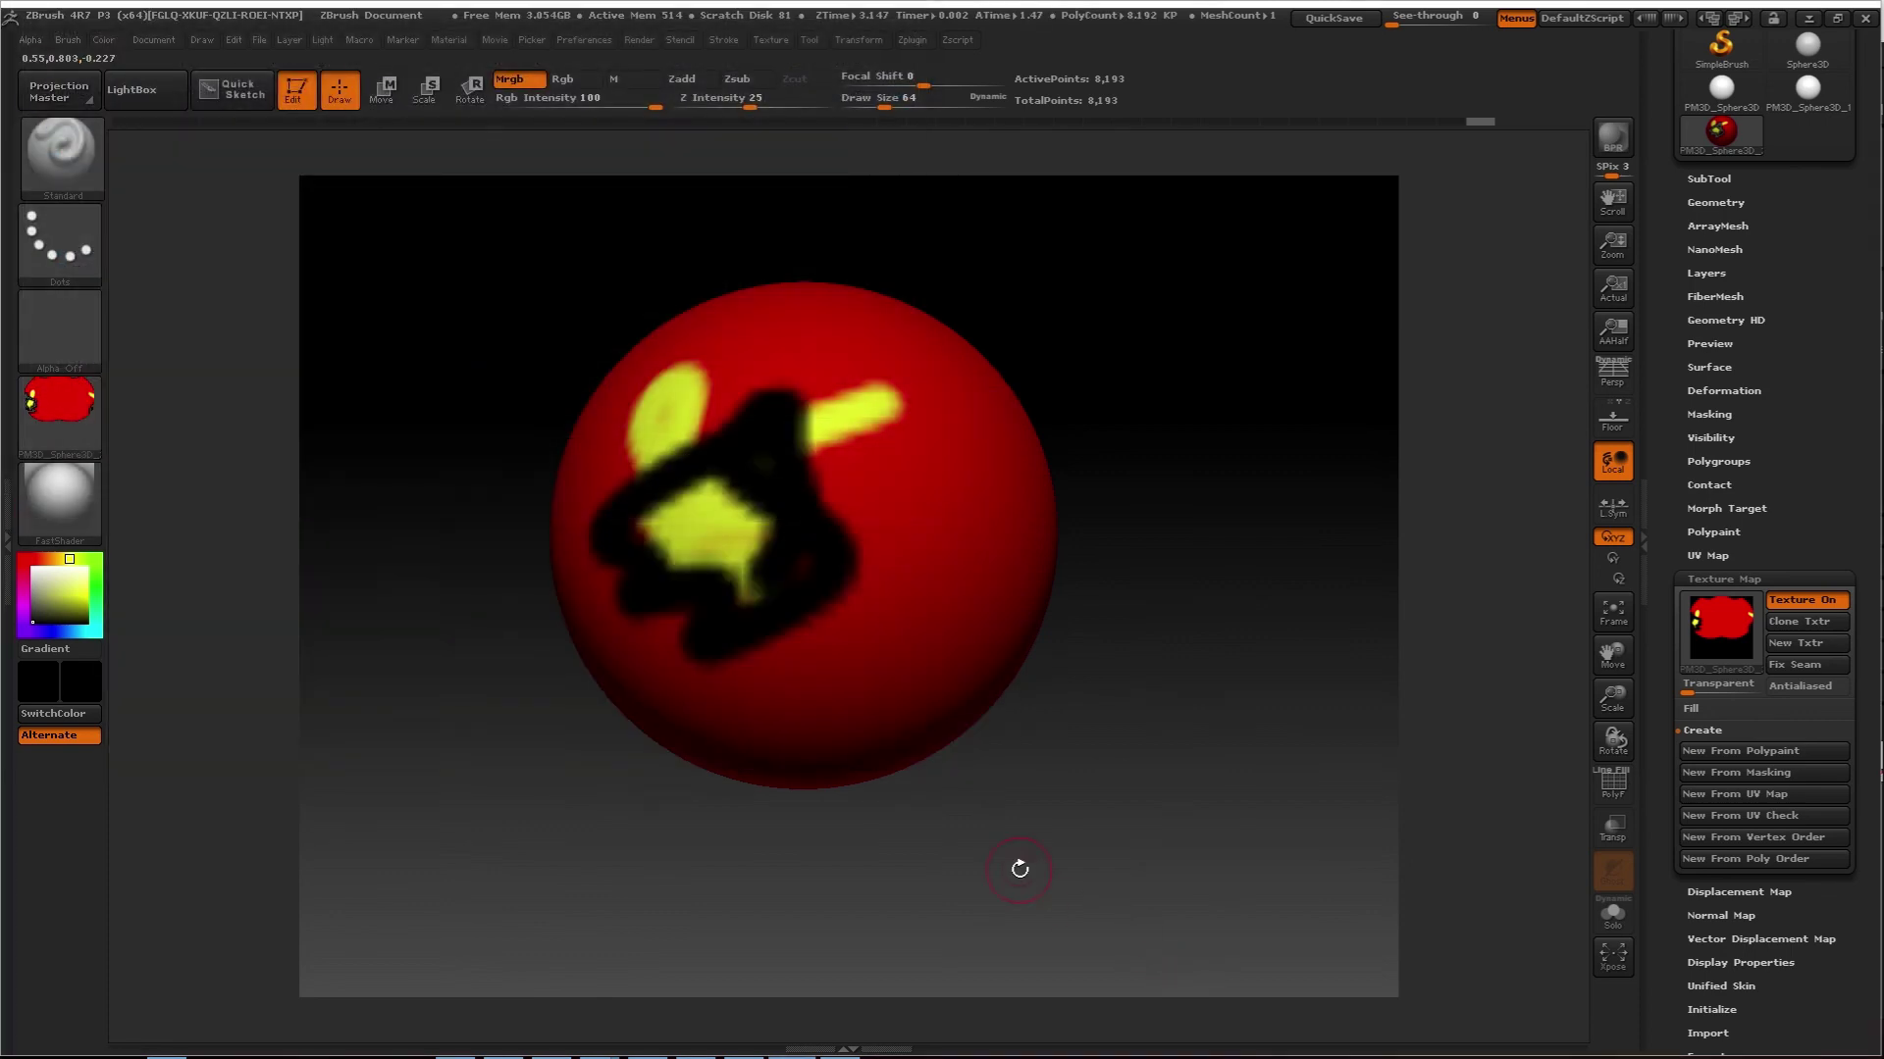